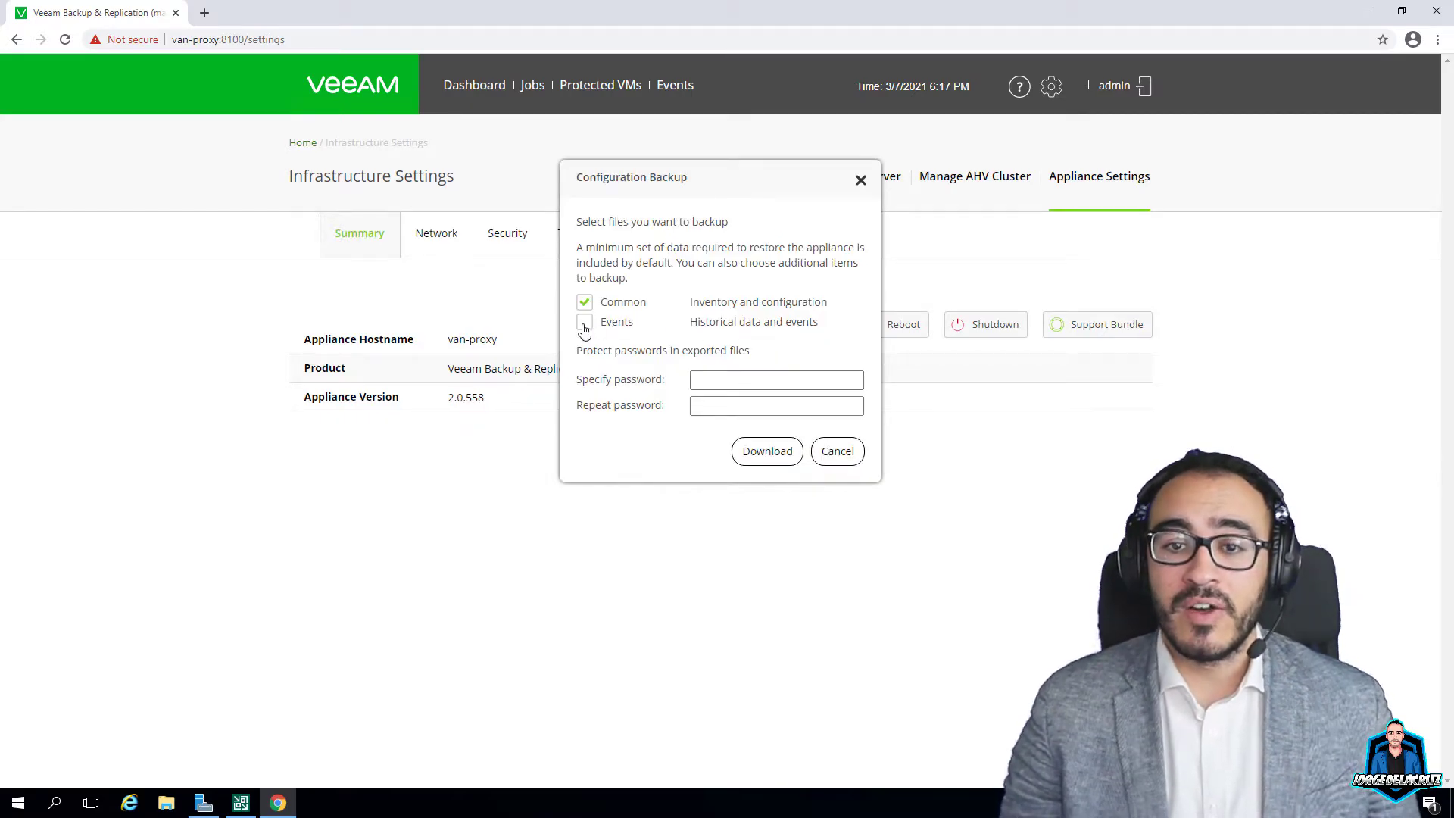
# Enter and repeat a password for the configuration backup, then download the archive, proceeding past the browser's privacy warning
pyautogui.click(721, 383)
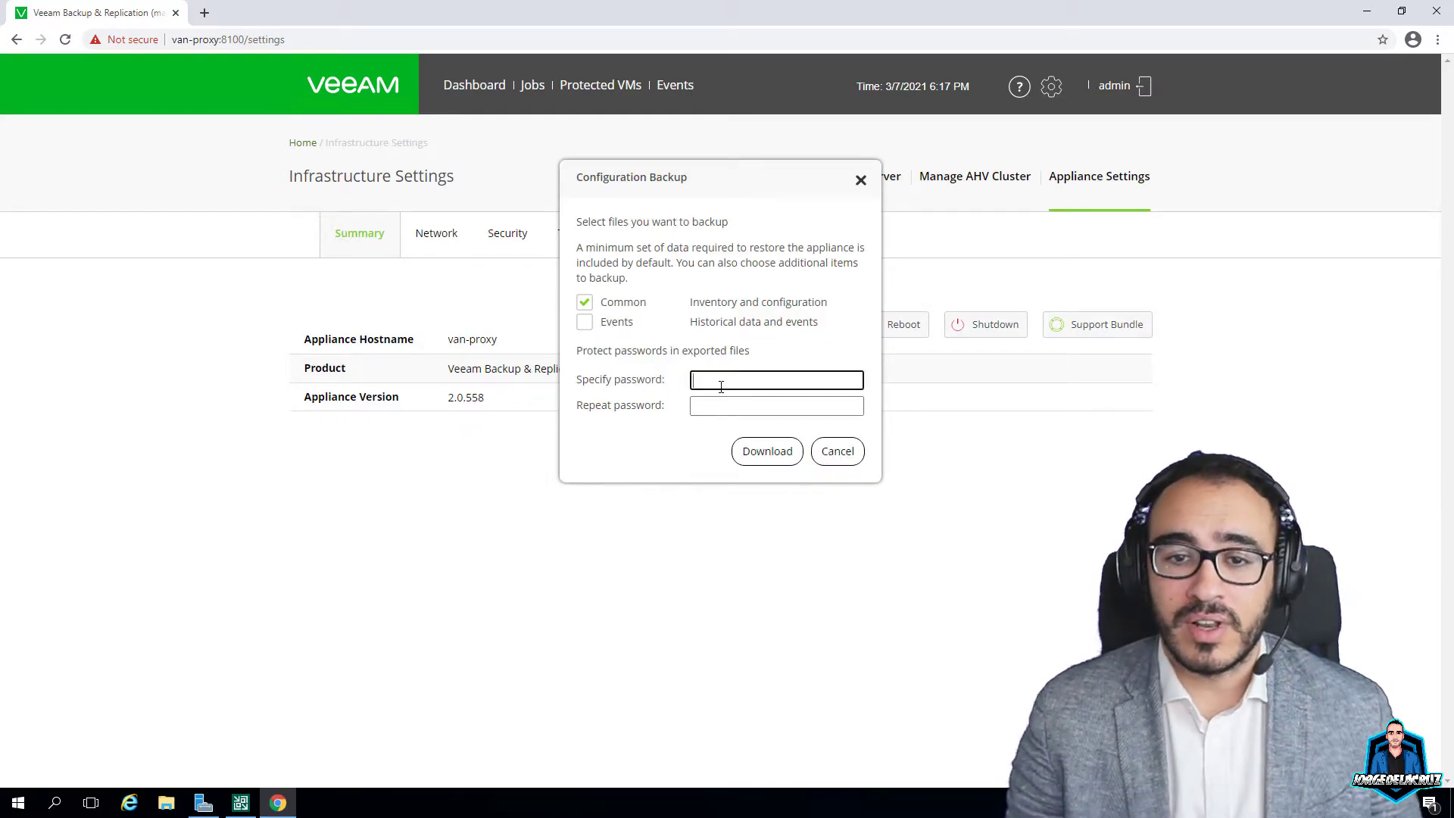
pyautogui.write('••••••••••')
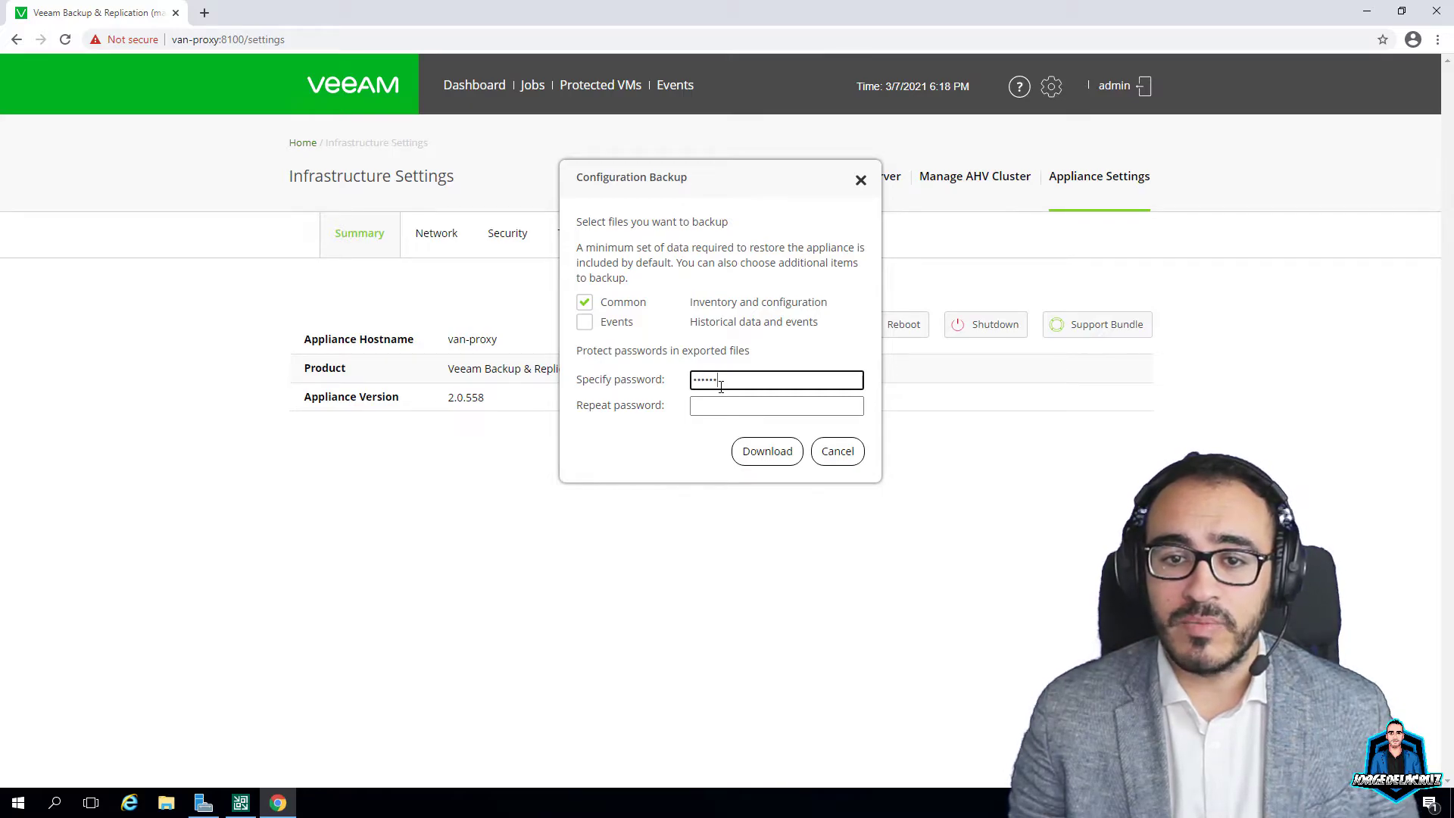
pyautogui.press('Tab')
pyautogui.write('•••••••••')
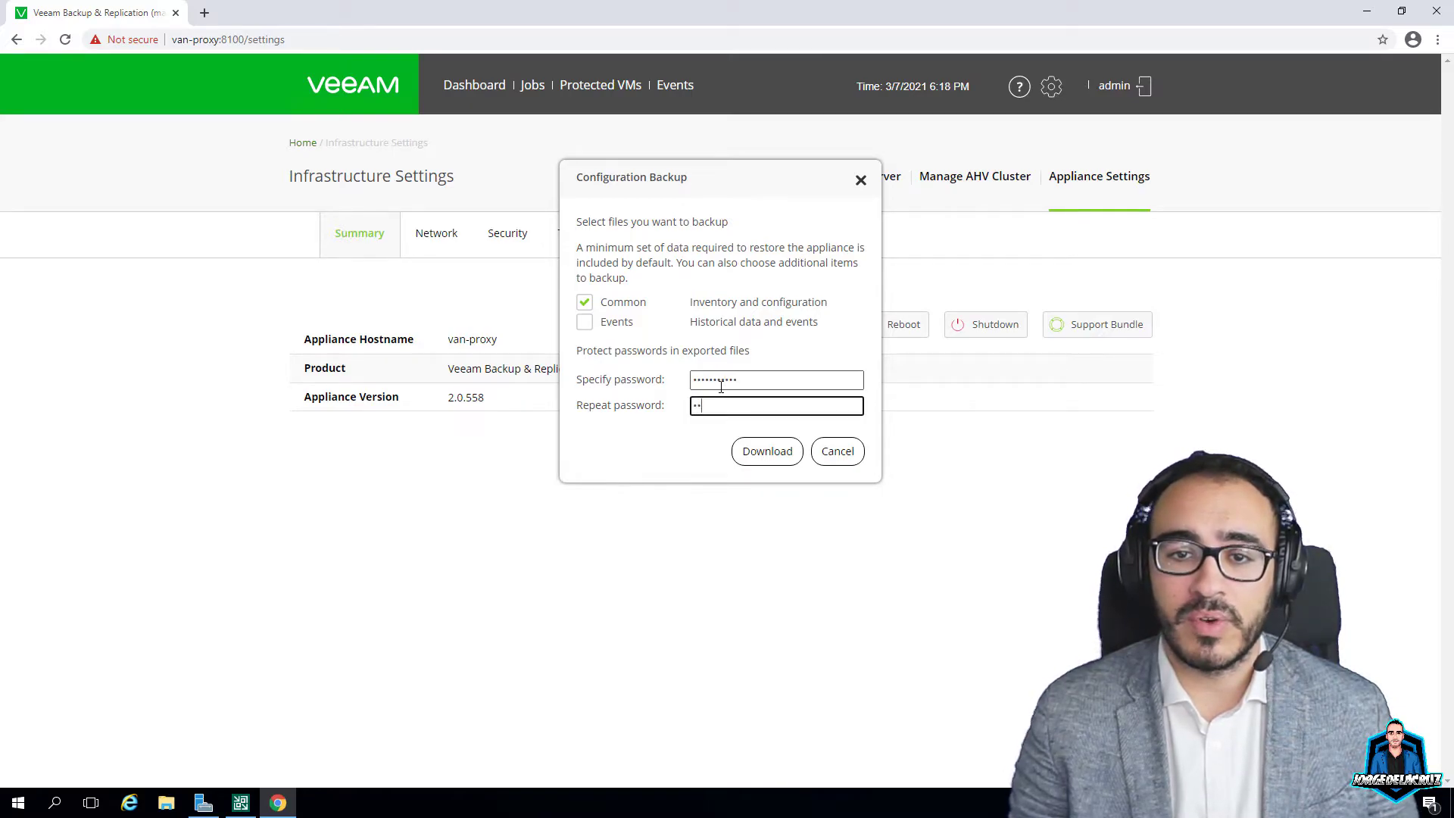
pyautogui.write('••')
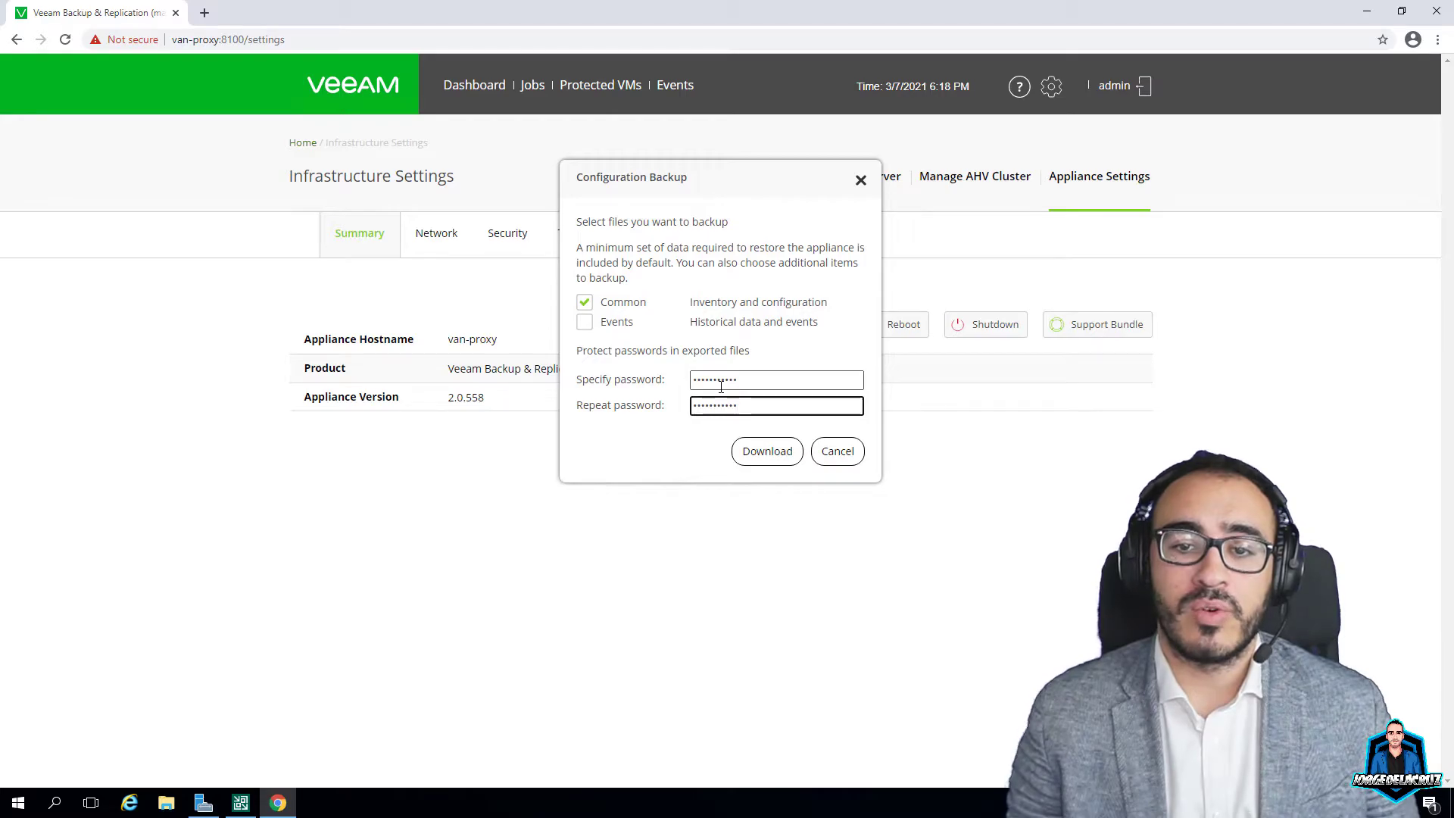
pyautogui.click(769, 455)
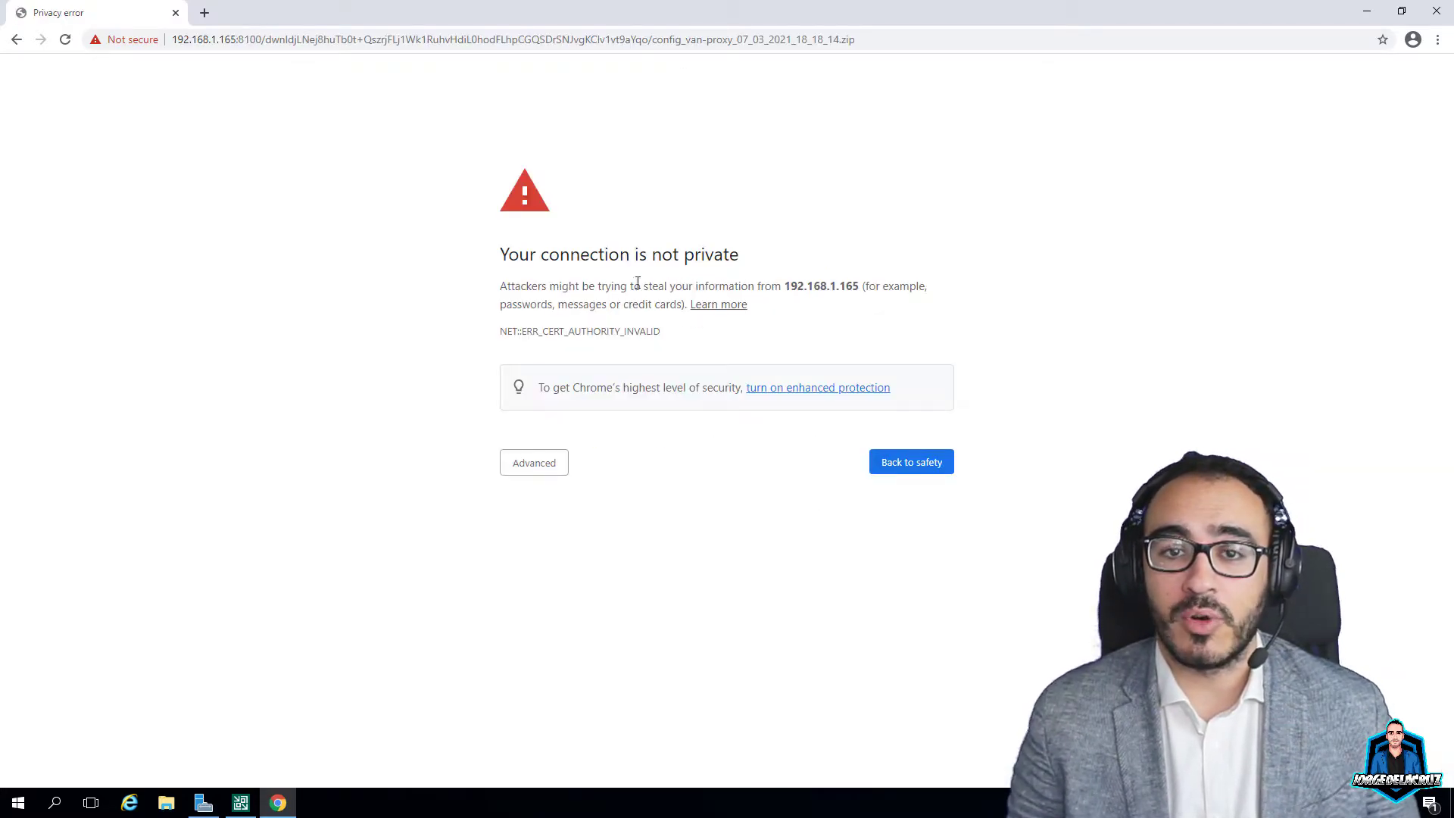
pyautogui.click(534, 468)
pyautogui.click(547, 580)
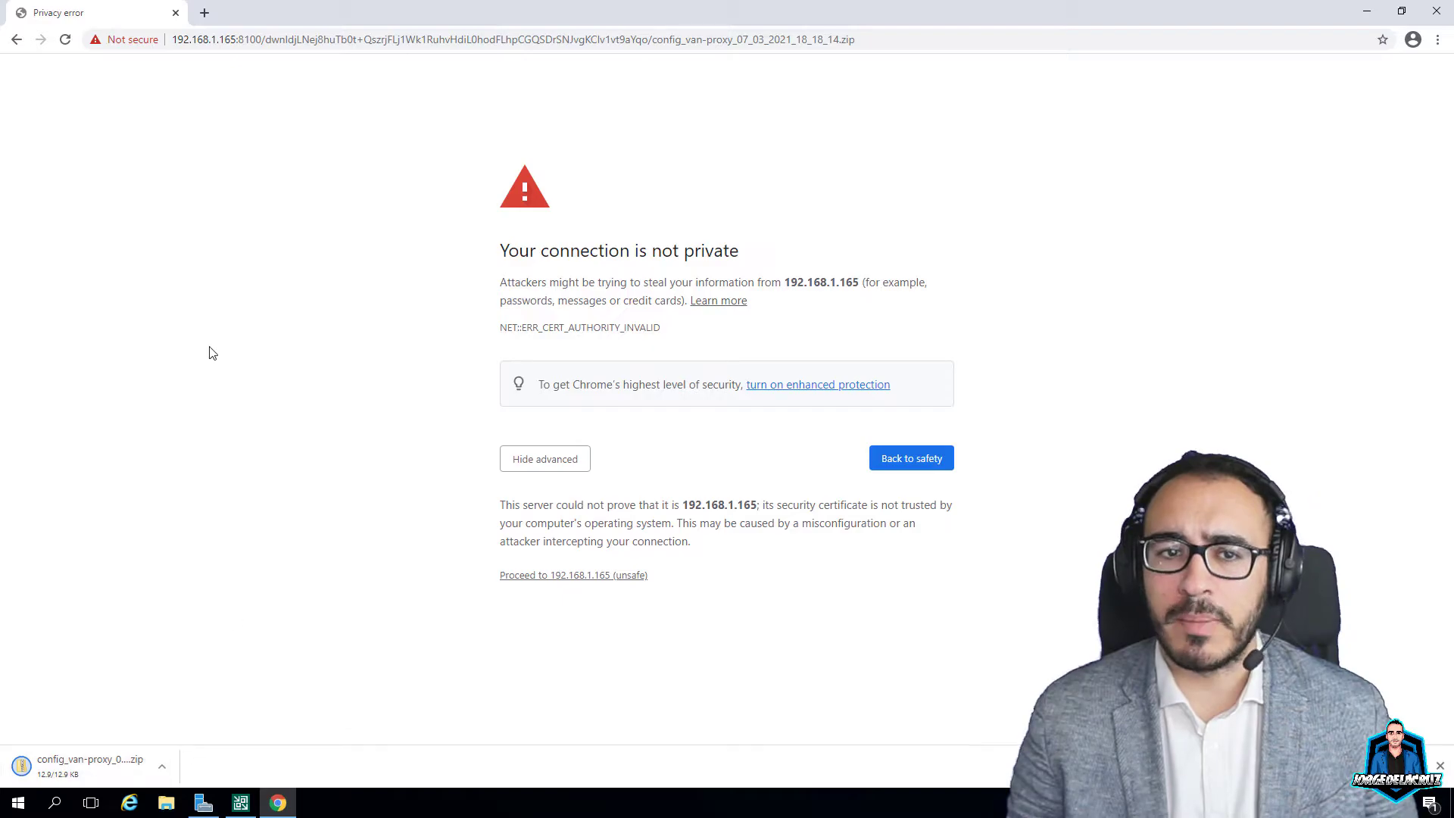
# Return to the proxy web console and check the appliance version in the appliance settings
pyautogui.rightClick(16, 42)
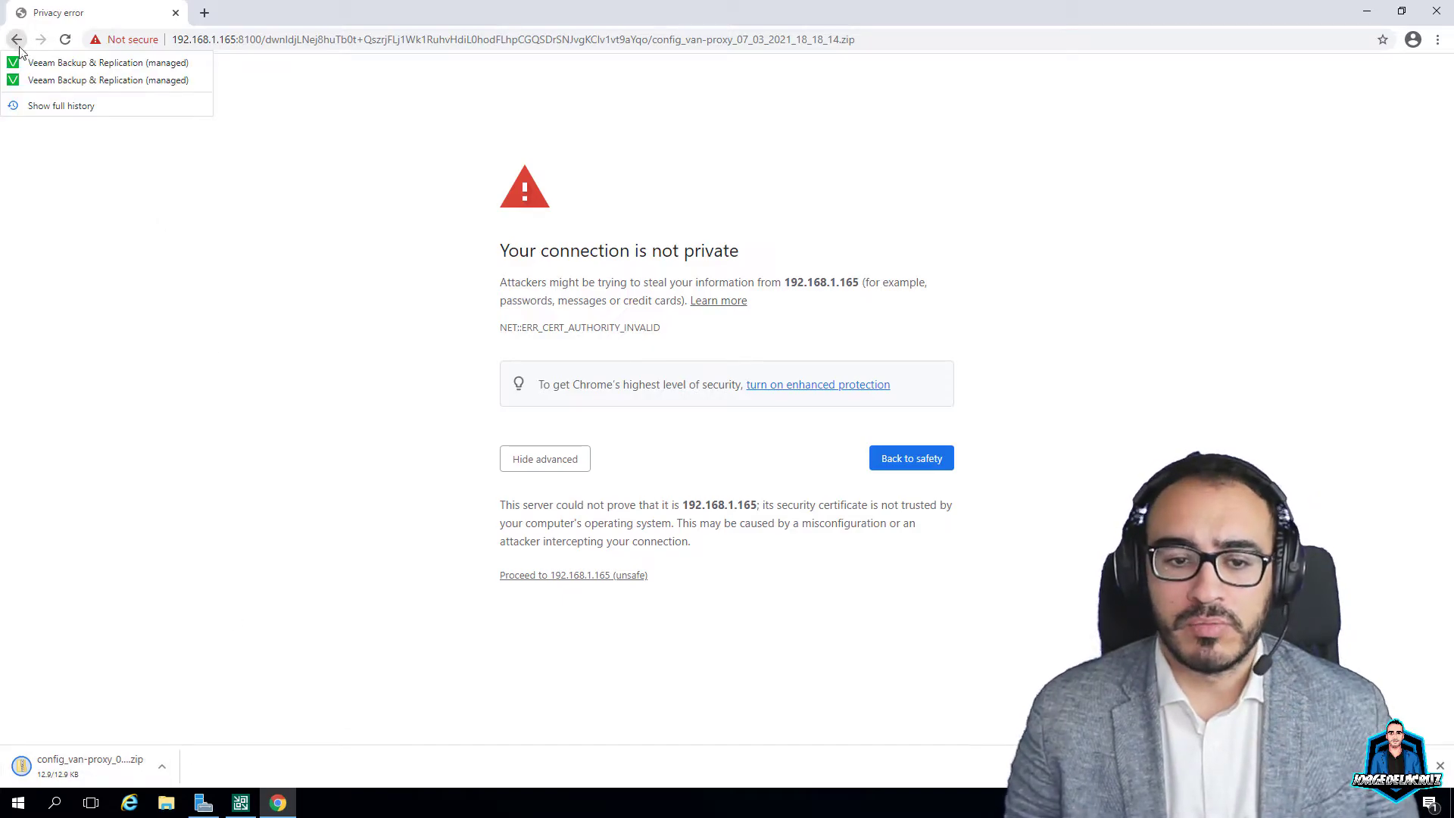
pyautogui.click(61, 82)
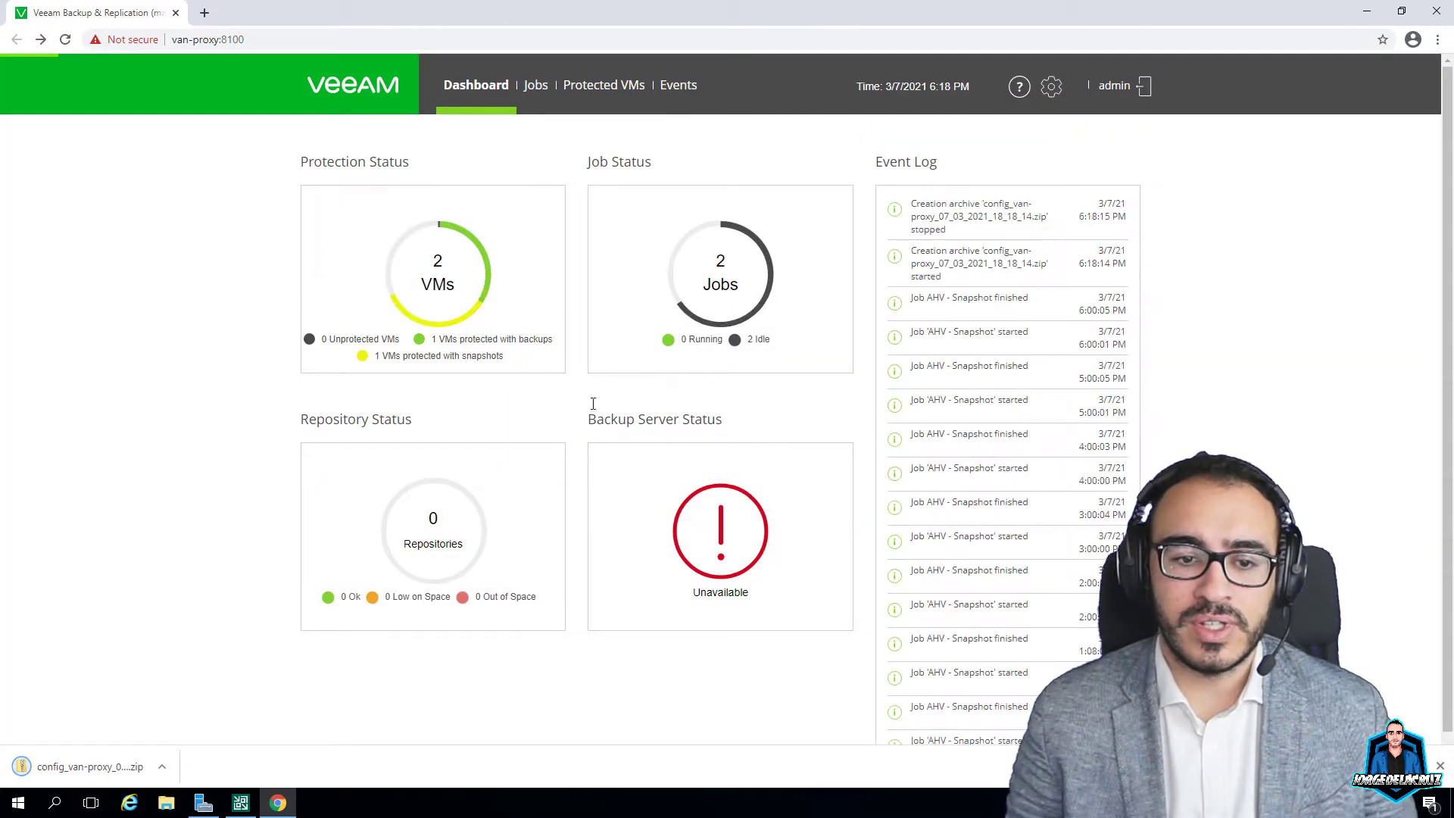
pyautogui.click(1052, 87)
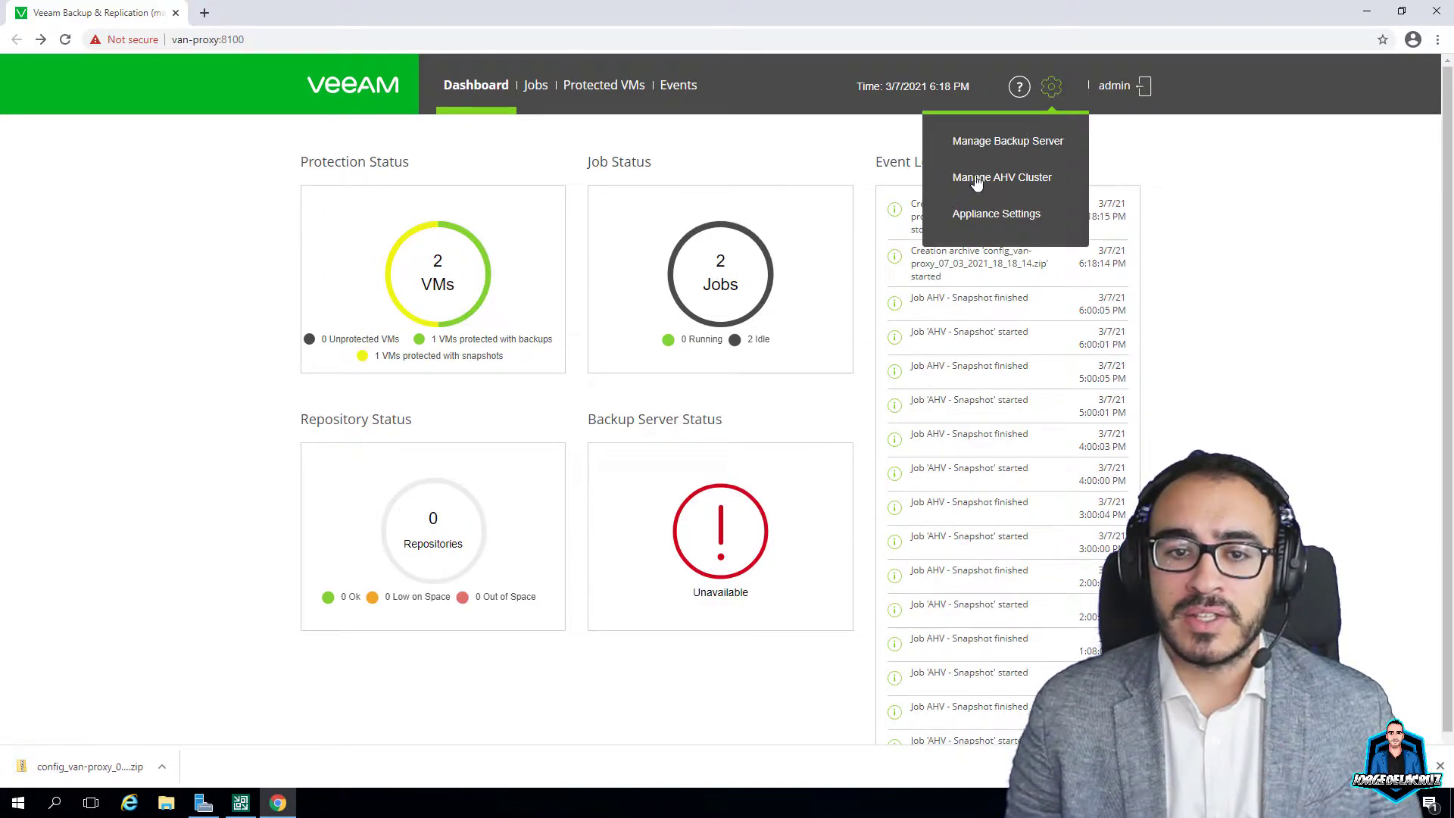
pyautogui.click(956, 220)
pyautogui.doubleClick(465, 398)
pyautogui.click(508, 402)
# Switch to Veeam Backup and Replication and upgrade the van-proxy Nutanix AHV backup proxy
pyautogui.click(240, 803)
pyautogui.click(484, 327)
pyautogui.click(67, 159)
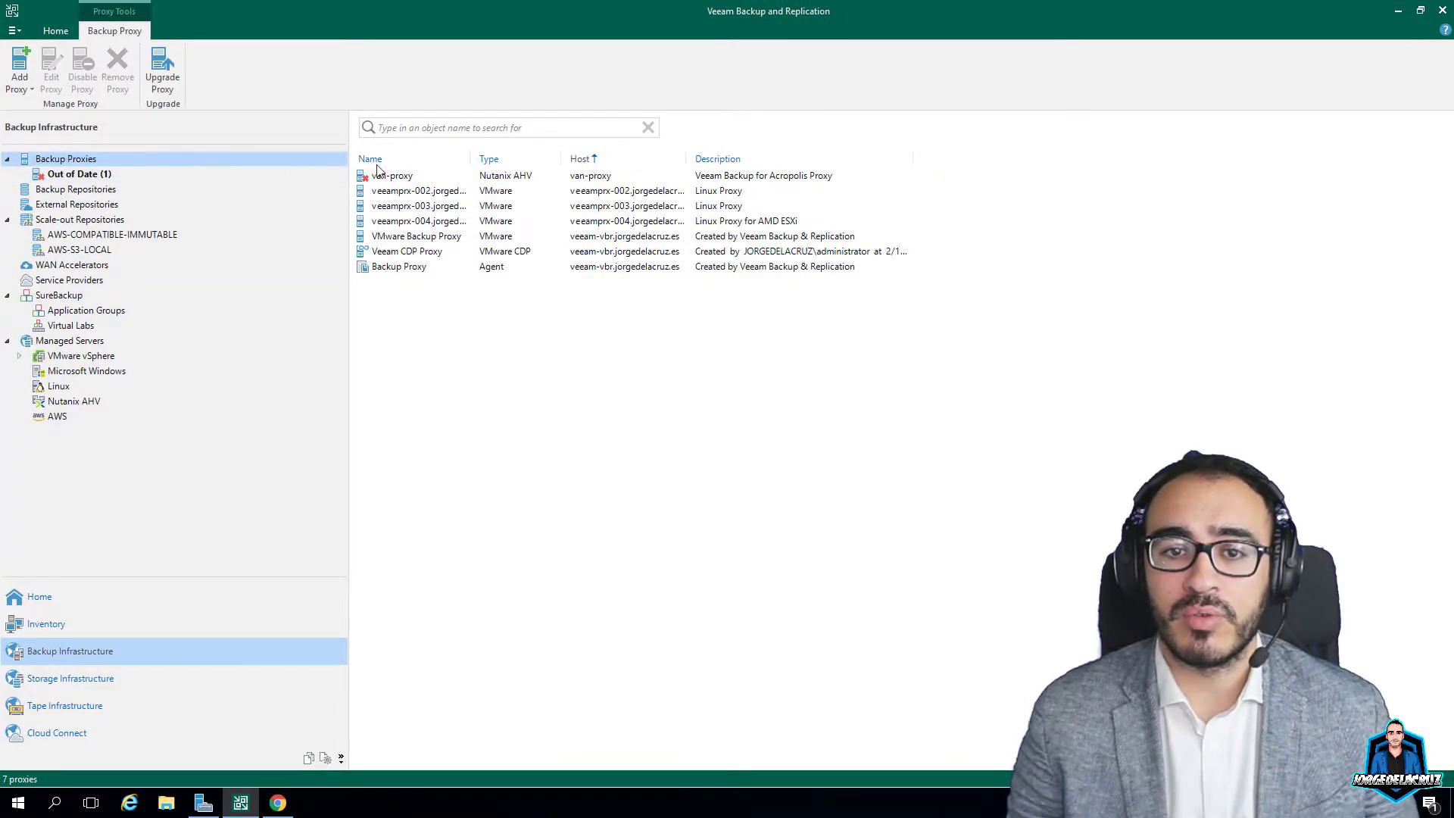
pyautogui.click(392, 177)
pyautogui.rightClick(470, 184)
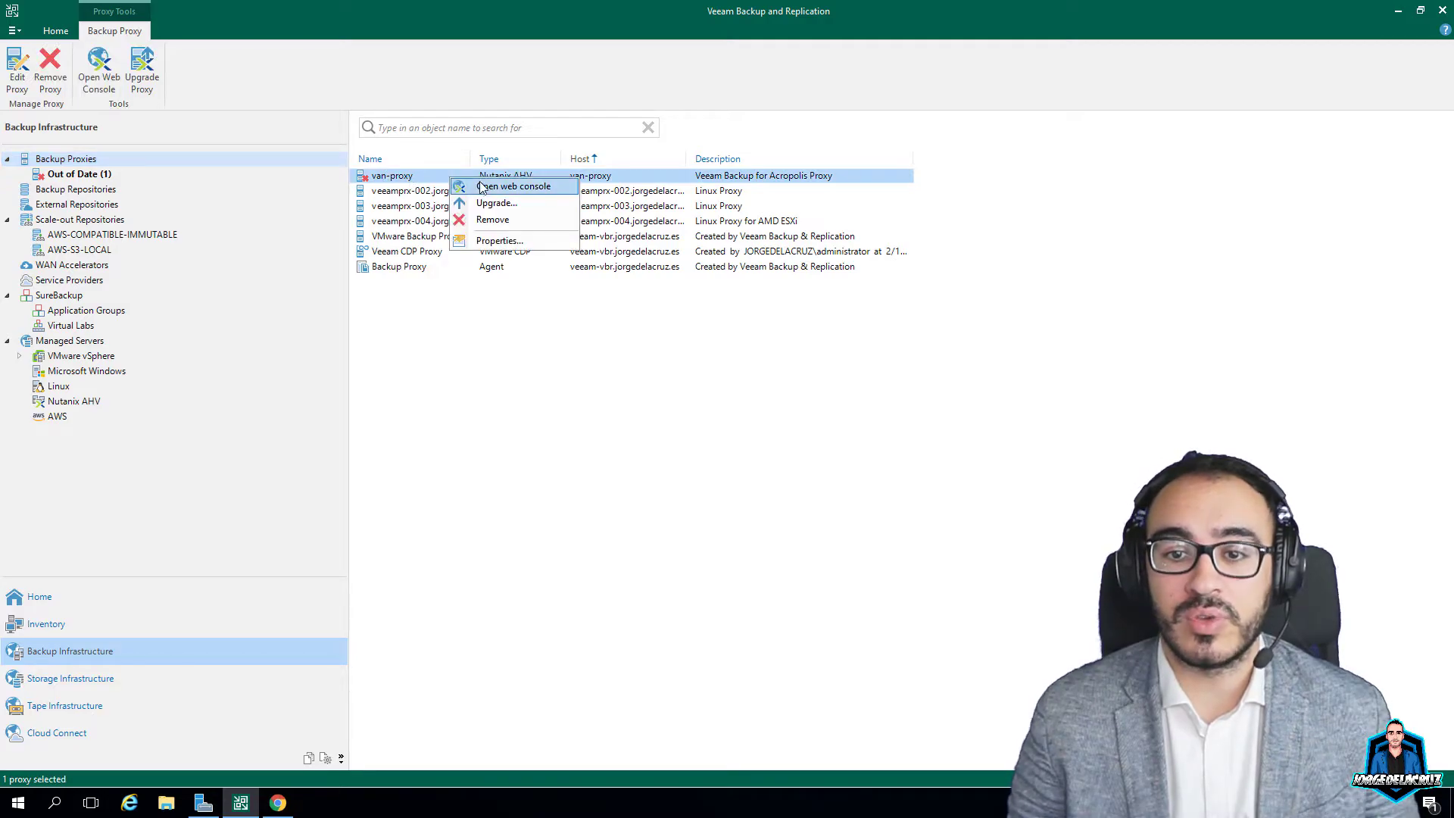
pyautogui.click(494, 203)
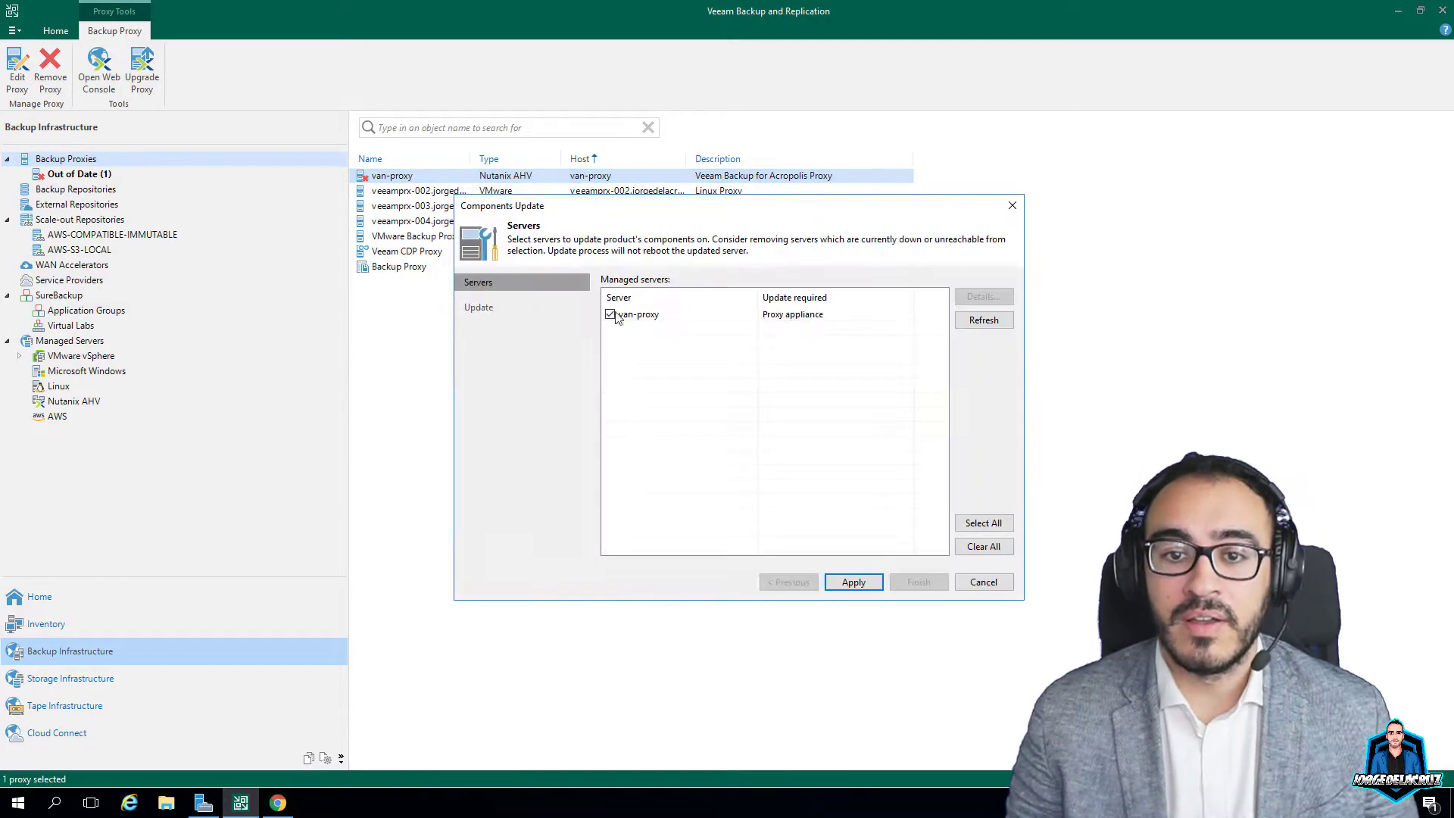
pyautogui.click(854, 582)
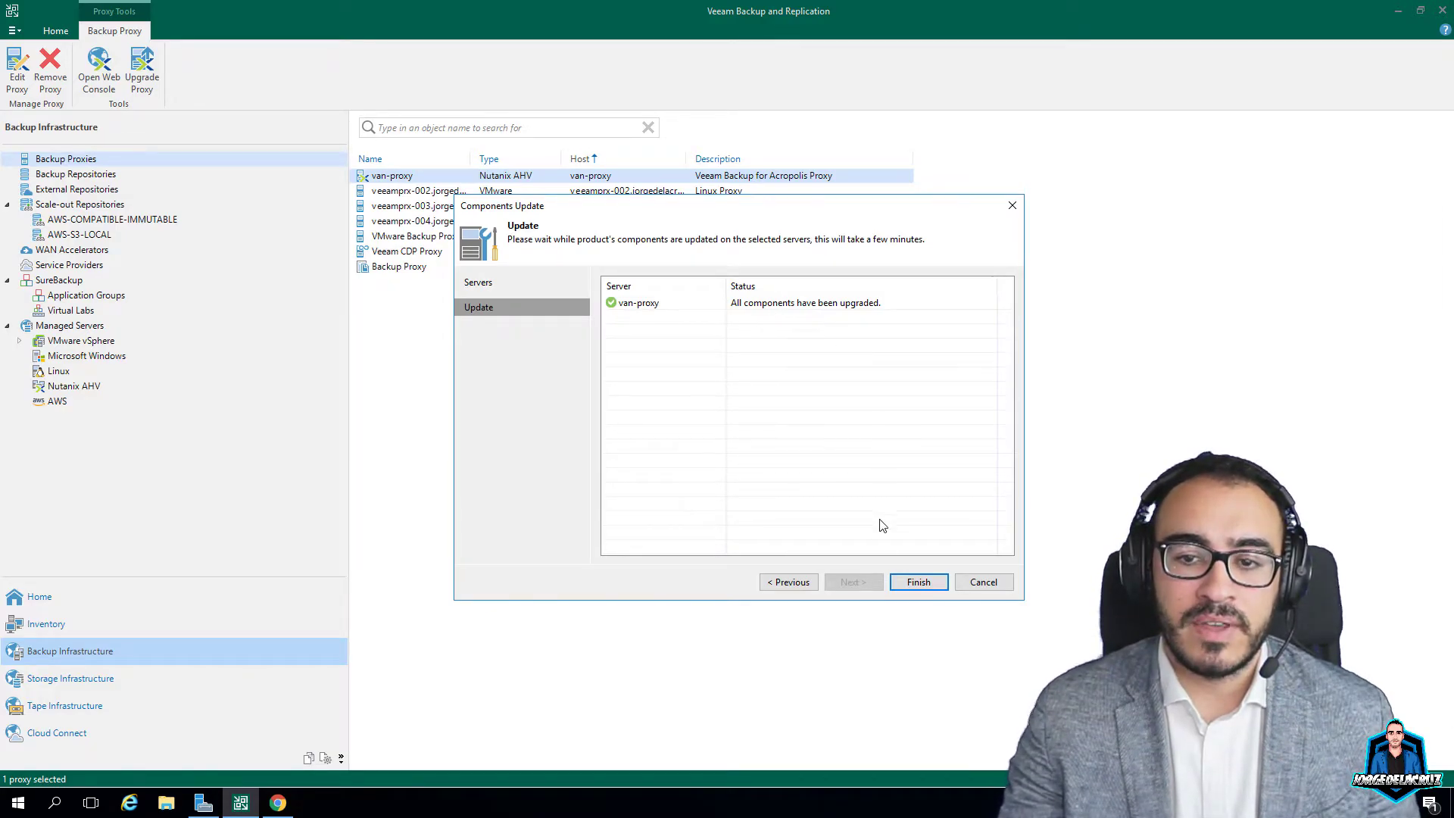
pyautogui.click(918, 581)
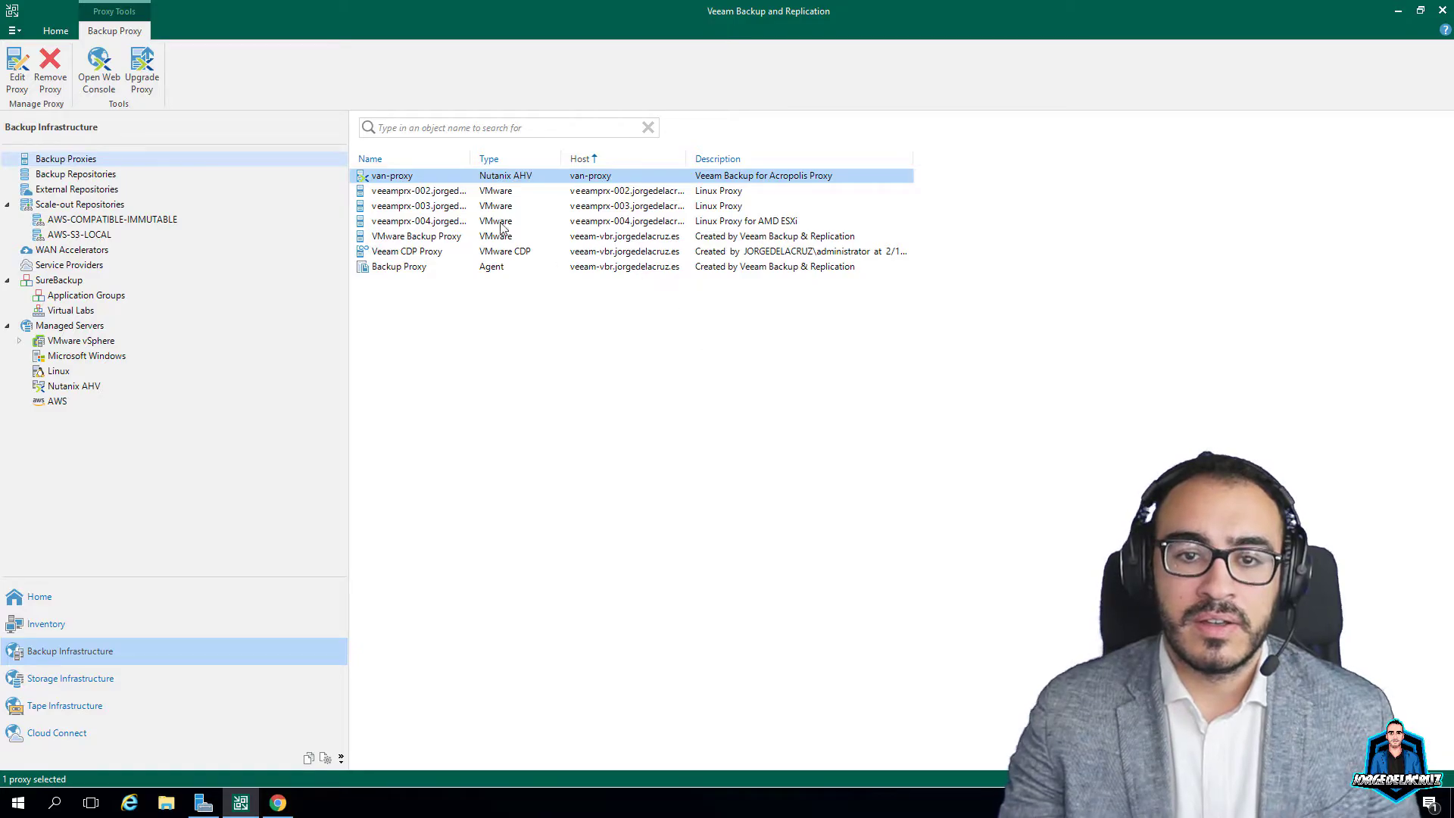
# View the virtual machine properties of van-proxy and exit without applying changes
pyautogui.rightClick(420, 176)
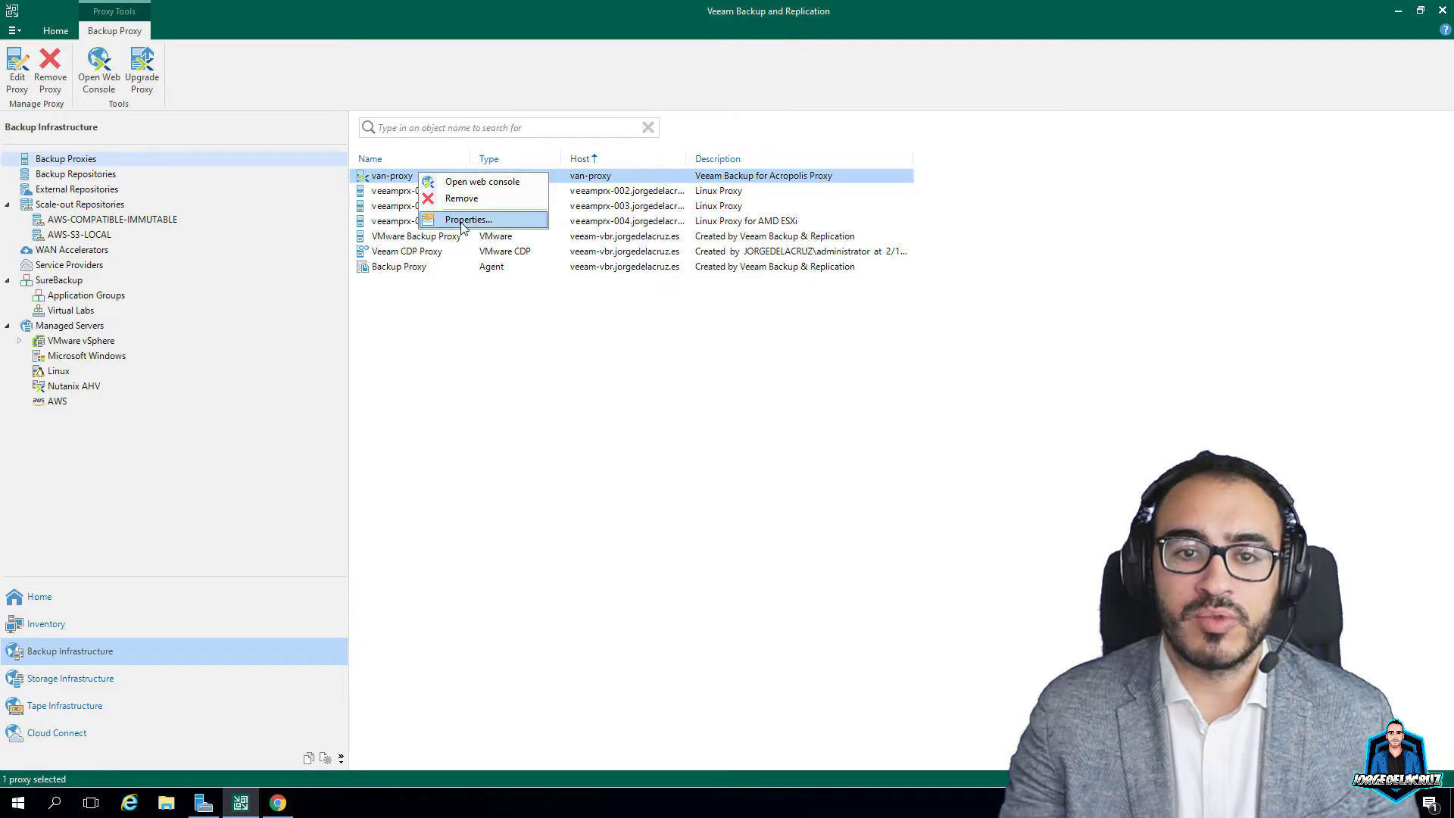
pyautogui.click(462, 224)
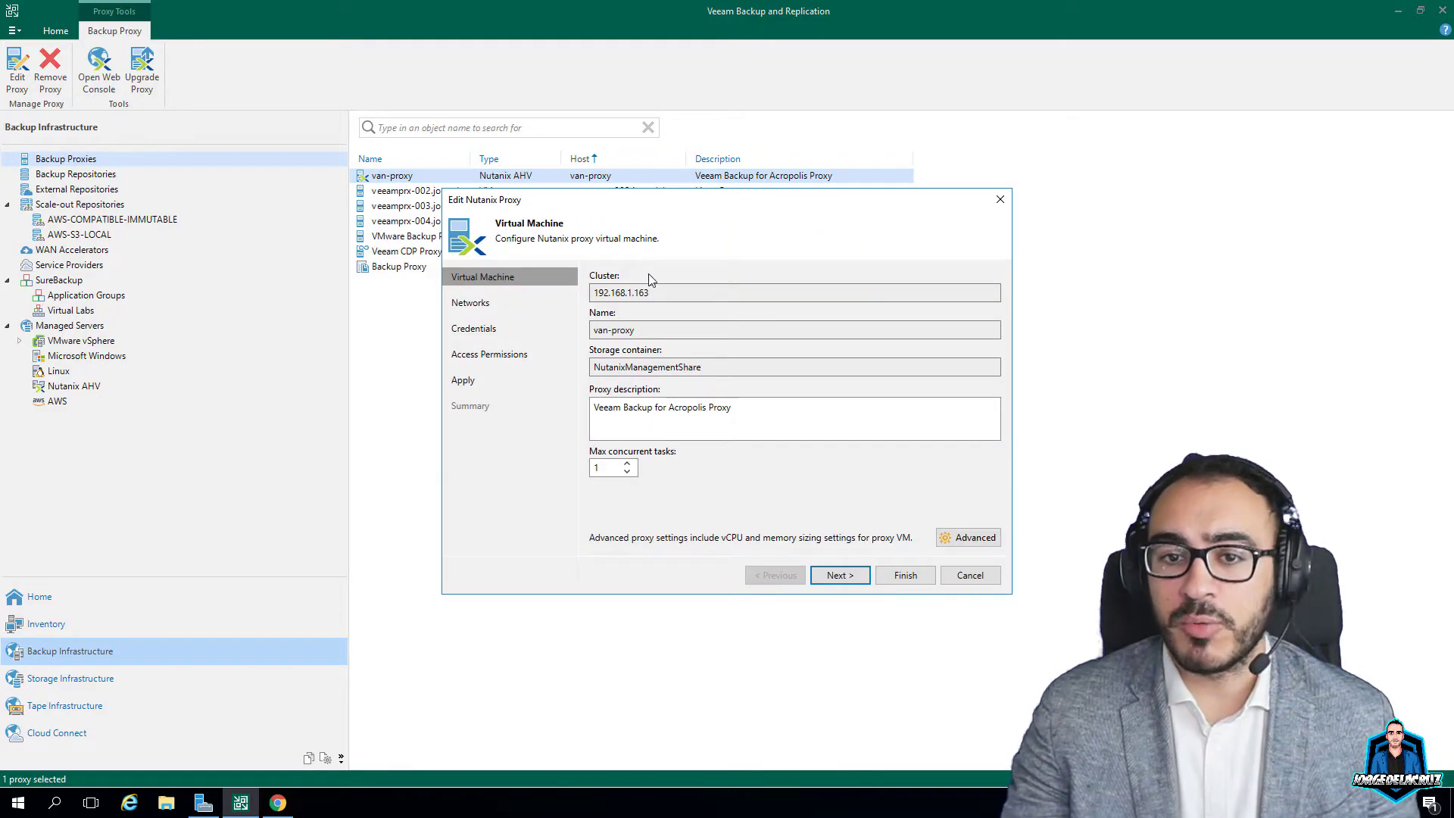
pyautogui.click(969, 574)
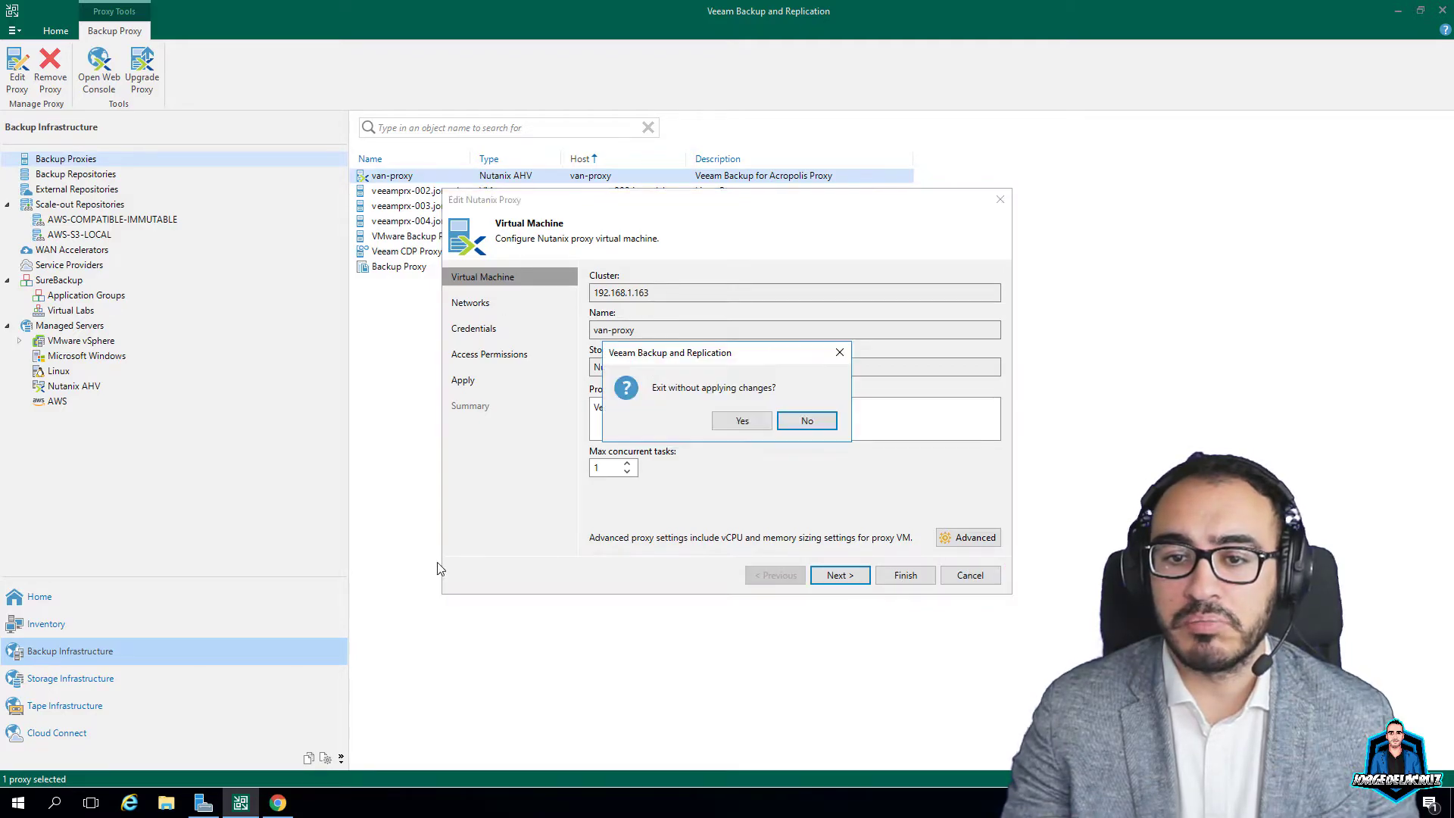
pyautogui.click(743, 421)
# Switch to Chrome, reload the proxy web console and log in as admin with the account password
pyautogui.click(278, 803)
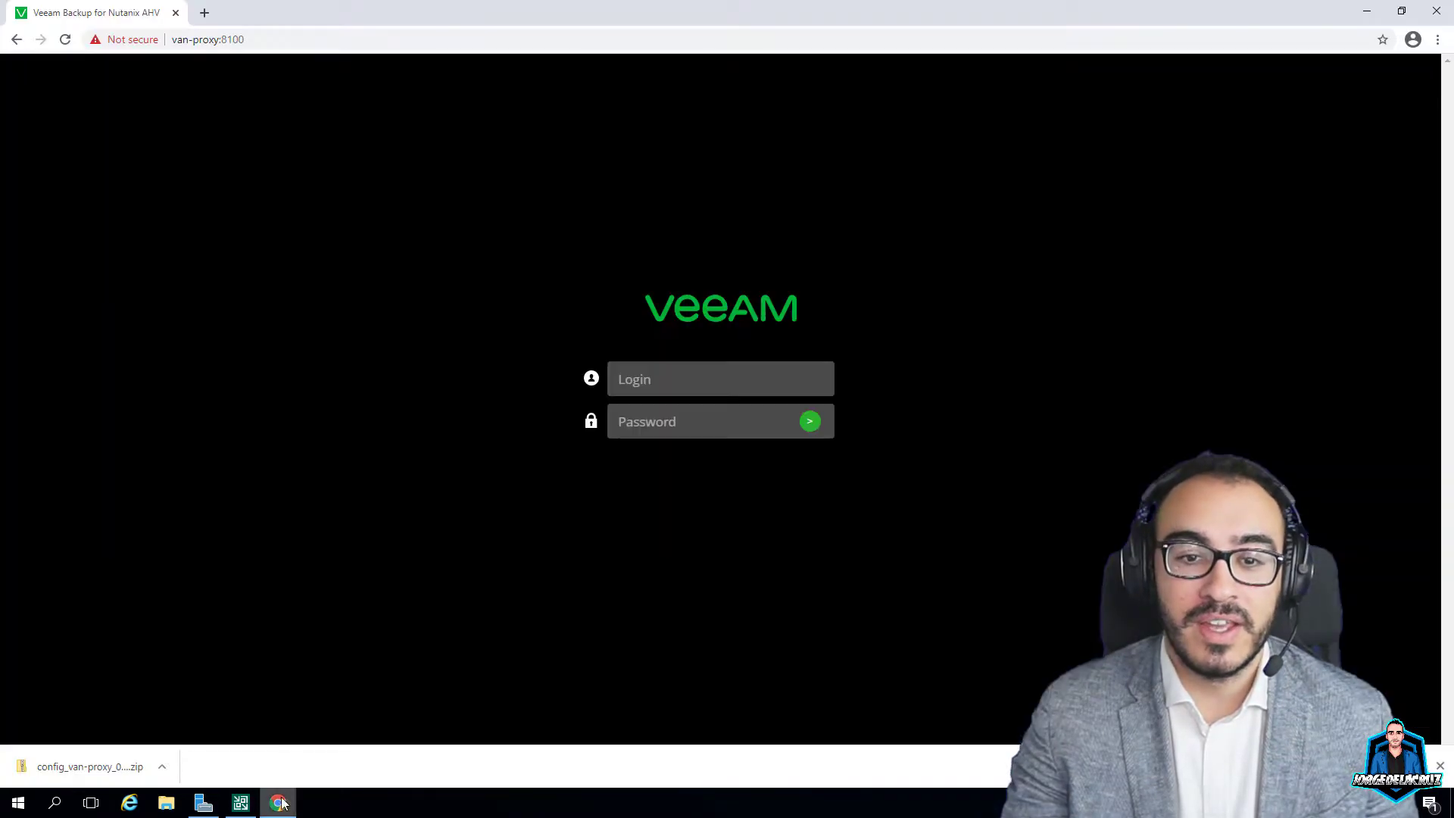
pyautogui.click(65, 39)
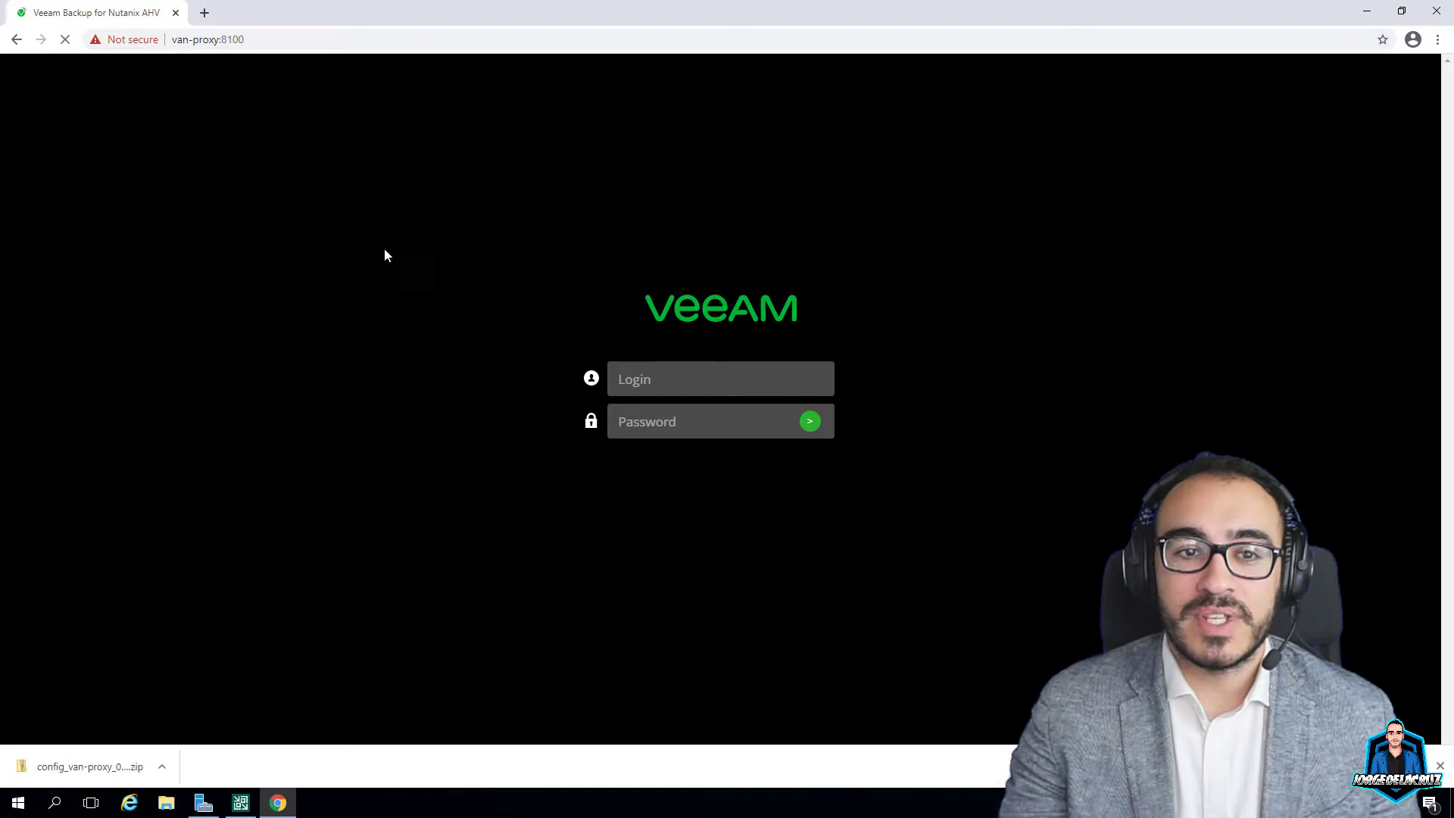
pyautogui.click(646, 376)
pyautogui.write('admin')
pyautogui.press('Tab')
pyautogui.write('********')
pyautogui.press('Return')
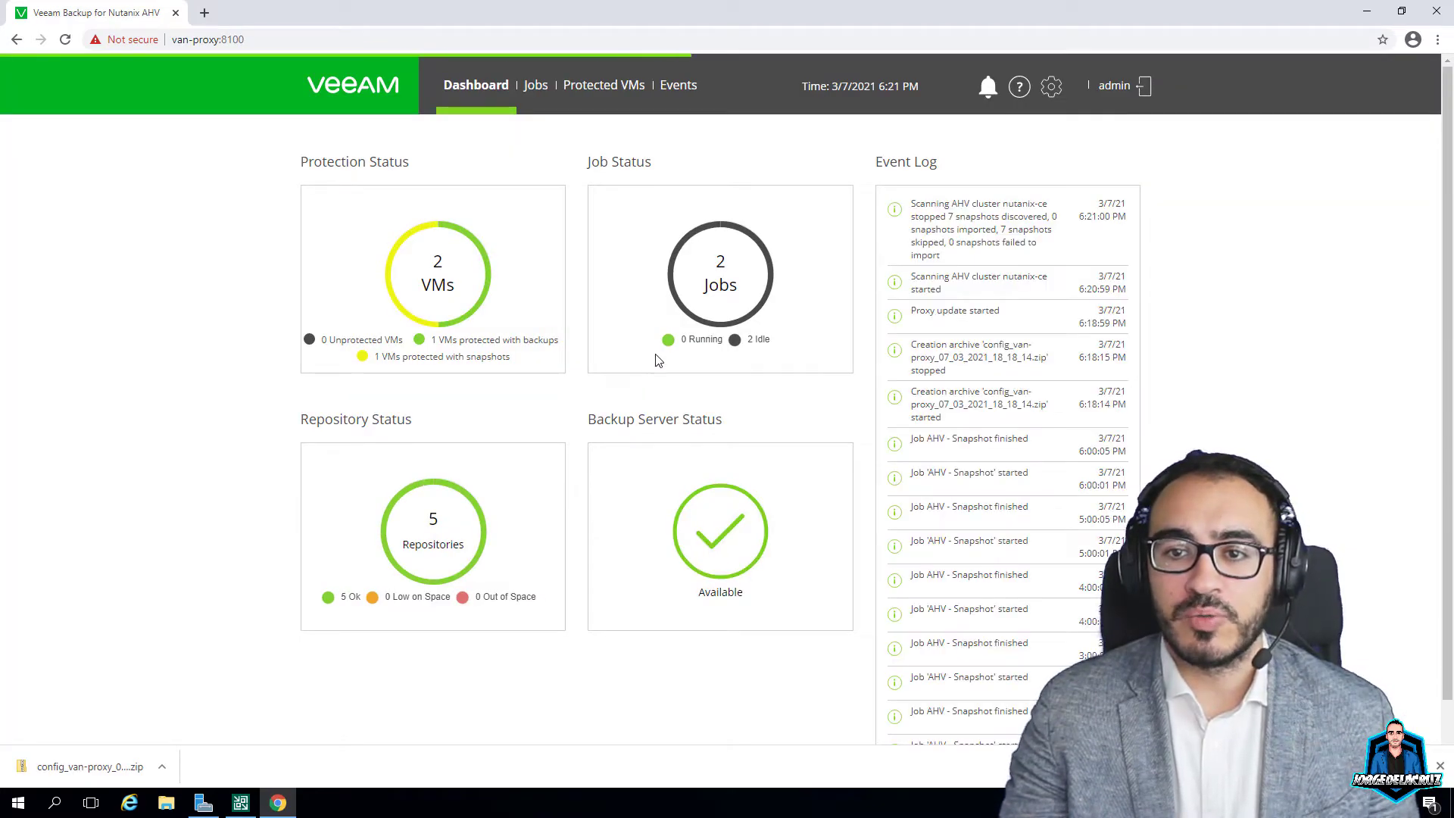
# Check the upgraded appliance's version in the appliance settings summary
pyautogui.click(1051, 87)
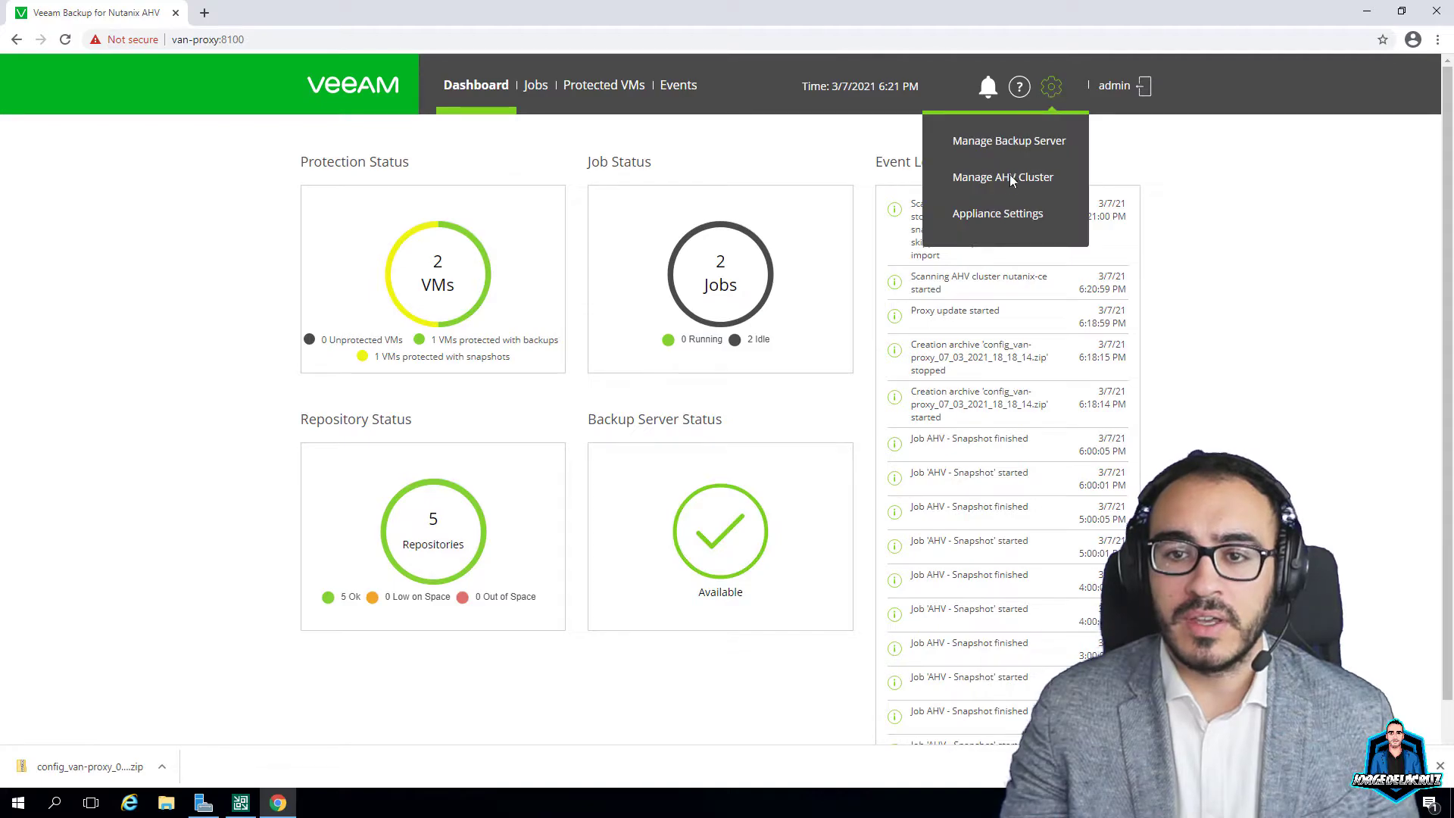
pyautogui.click(994, 214)
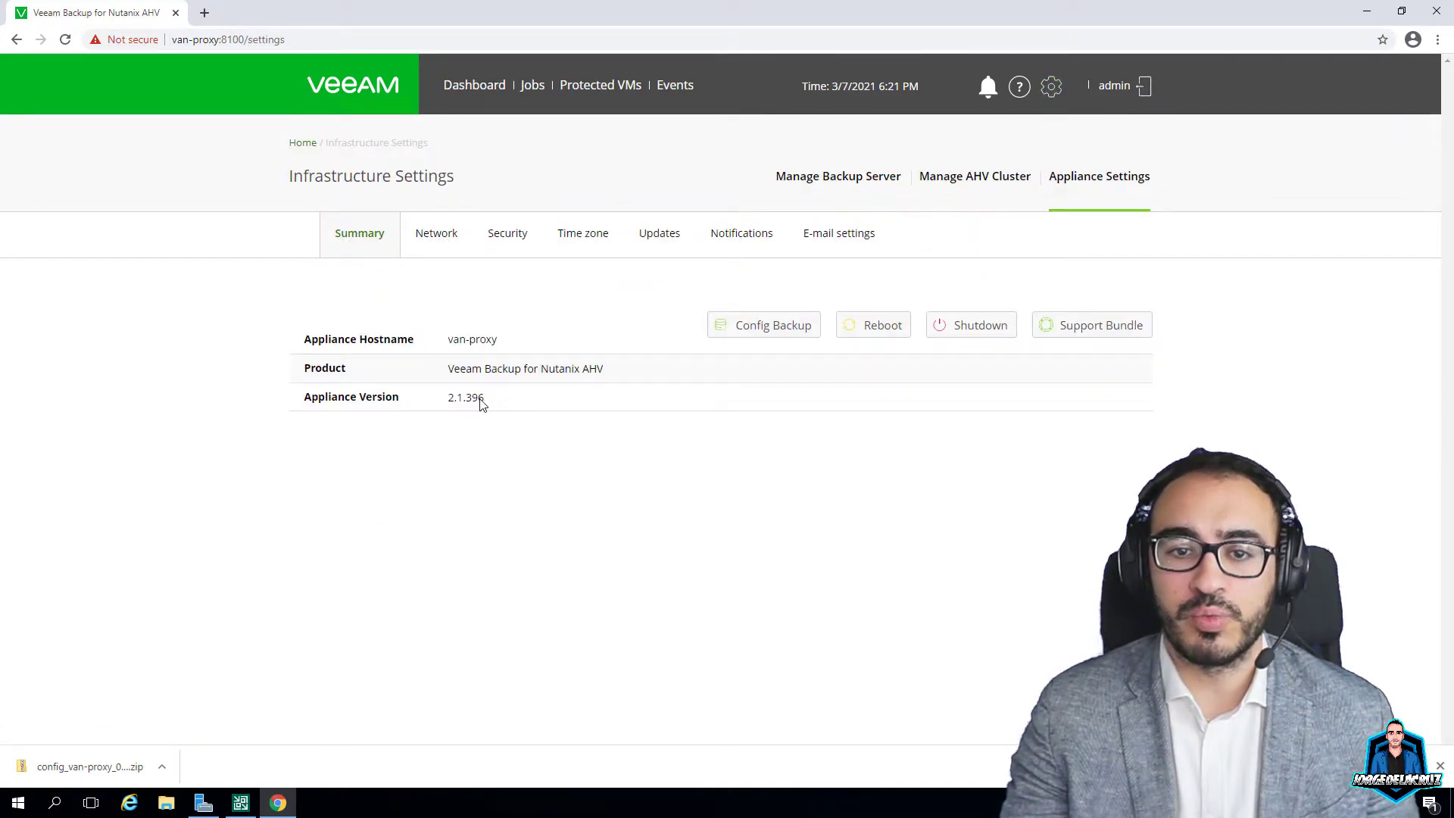
pyautogui.moveTo(489, 400); pyautogui.dragTo(436, 401)
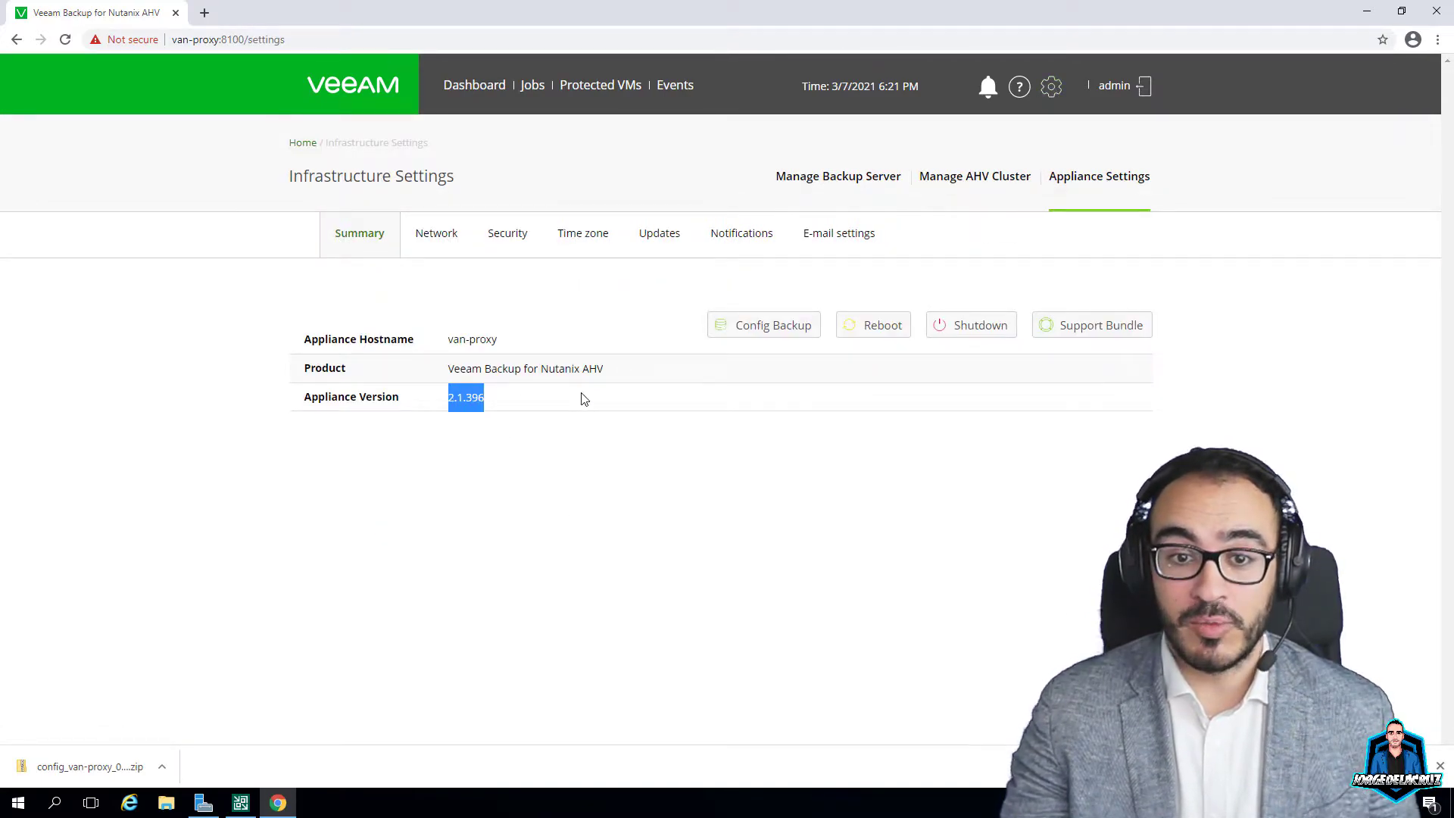
# Open the online help for the appliance settings, accept cookies, check the guide's version and update date, and return to the console
pyautogui.click(1019, 86)
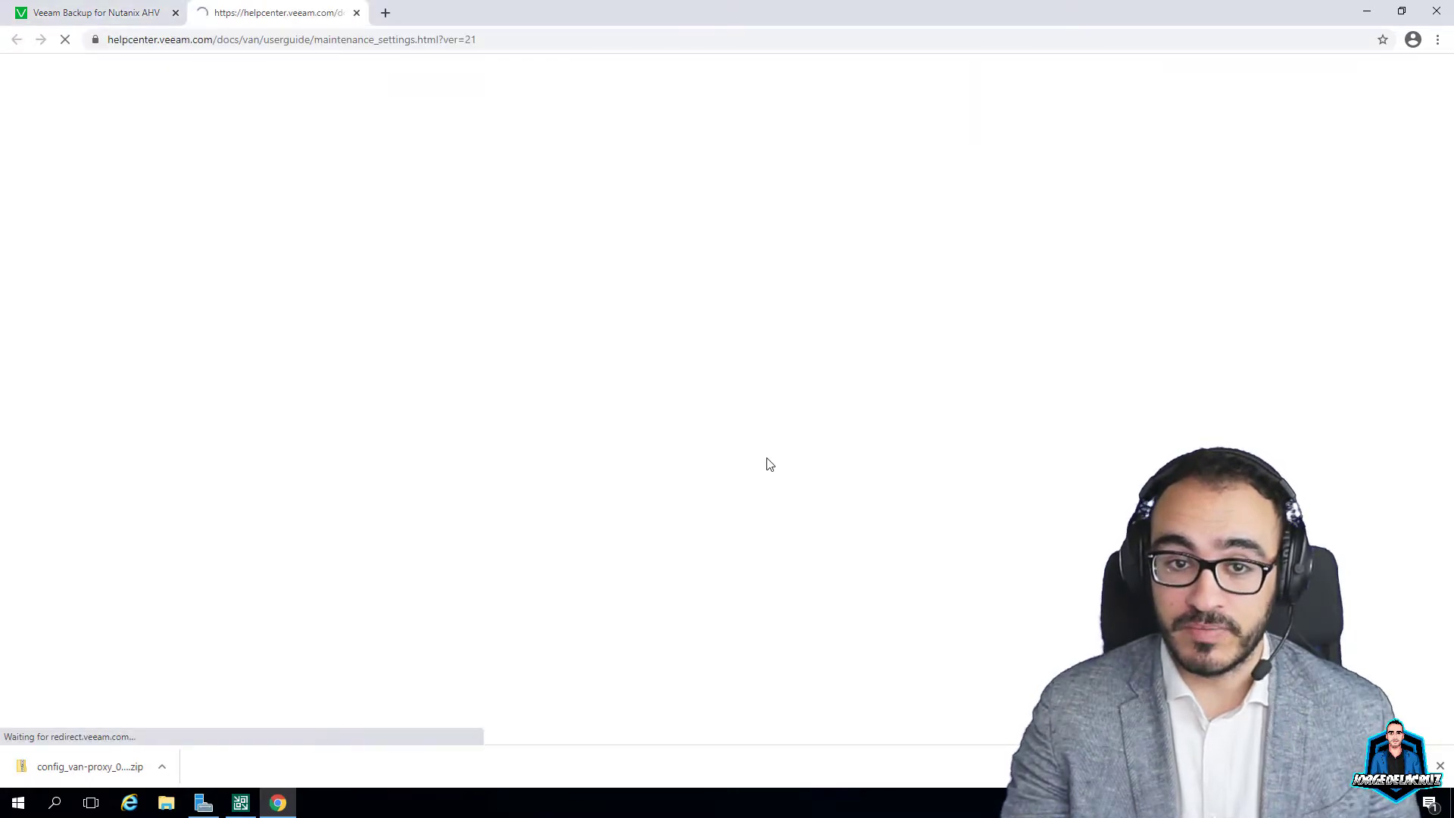
pyautogui.moveTo(133, 81); pyautogui.dragTo(352, 83)
pyautogui.click(314, 82)
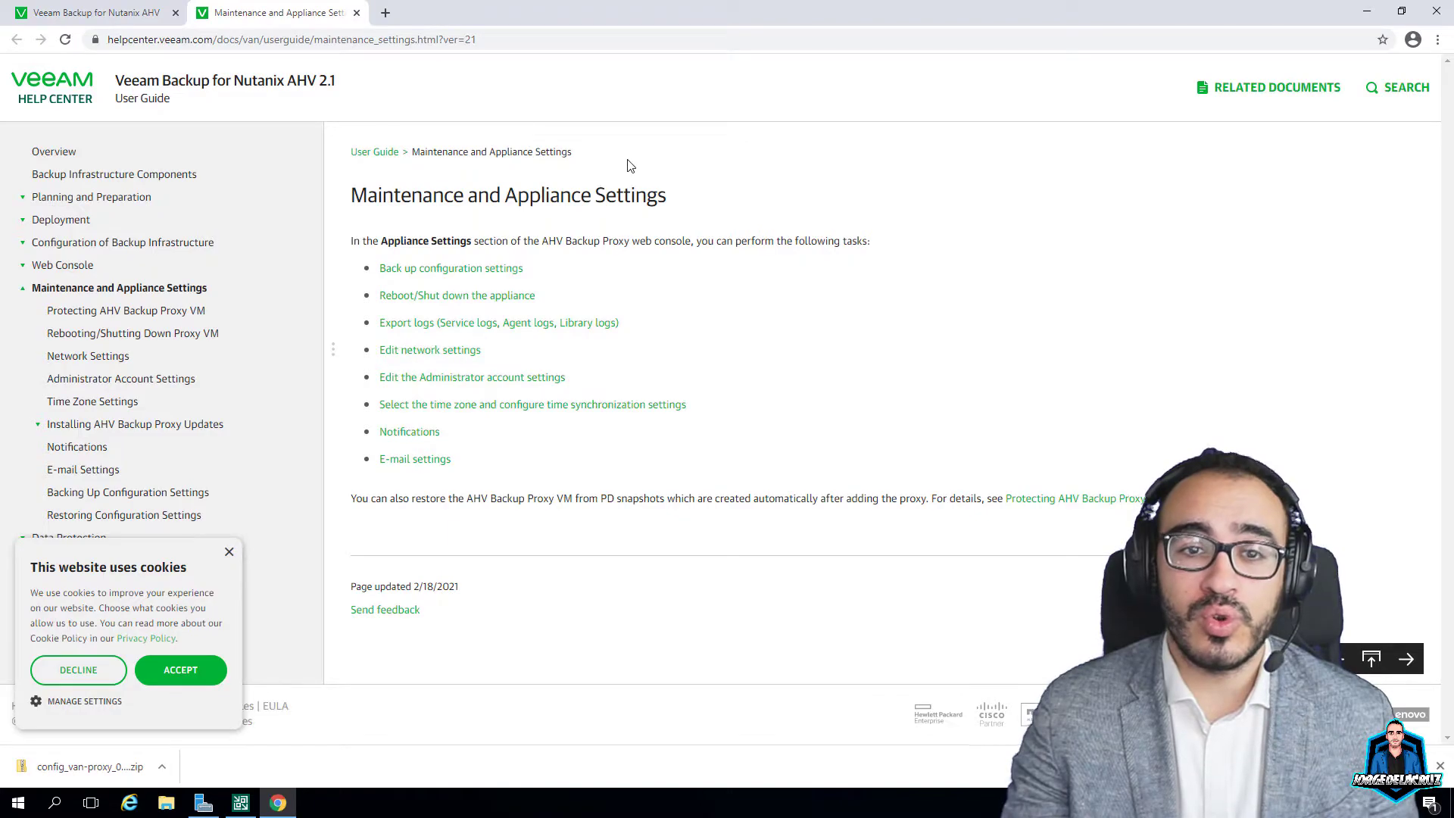
pyautogui.click(192, 663)
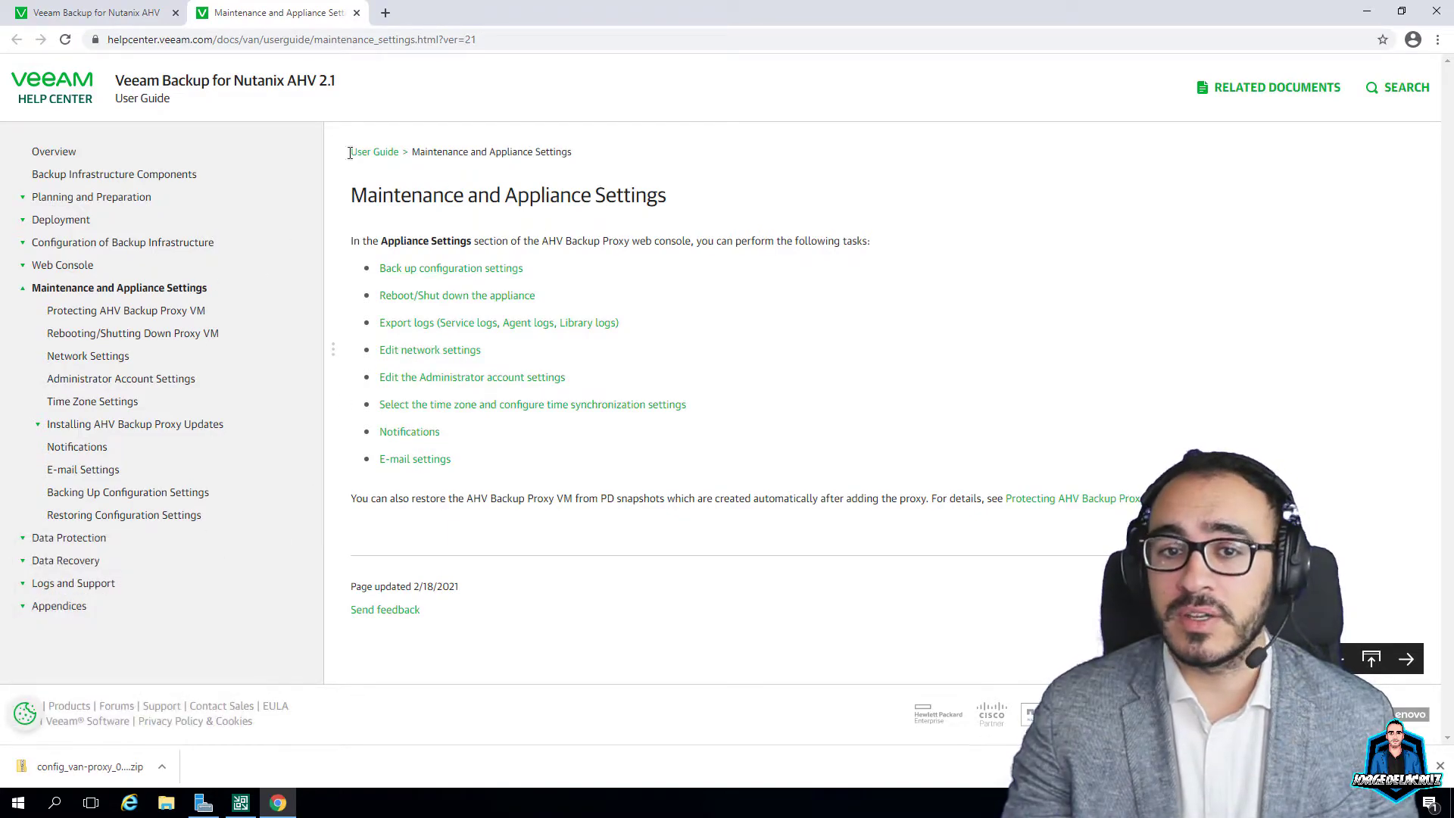
pyautogui.moveTo(476, 592); pyautogui.dragTo(343, 587)
pyautogui.click(121, 12)
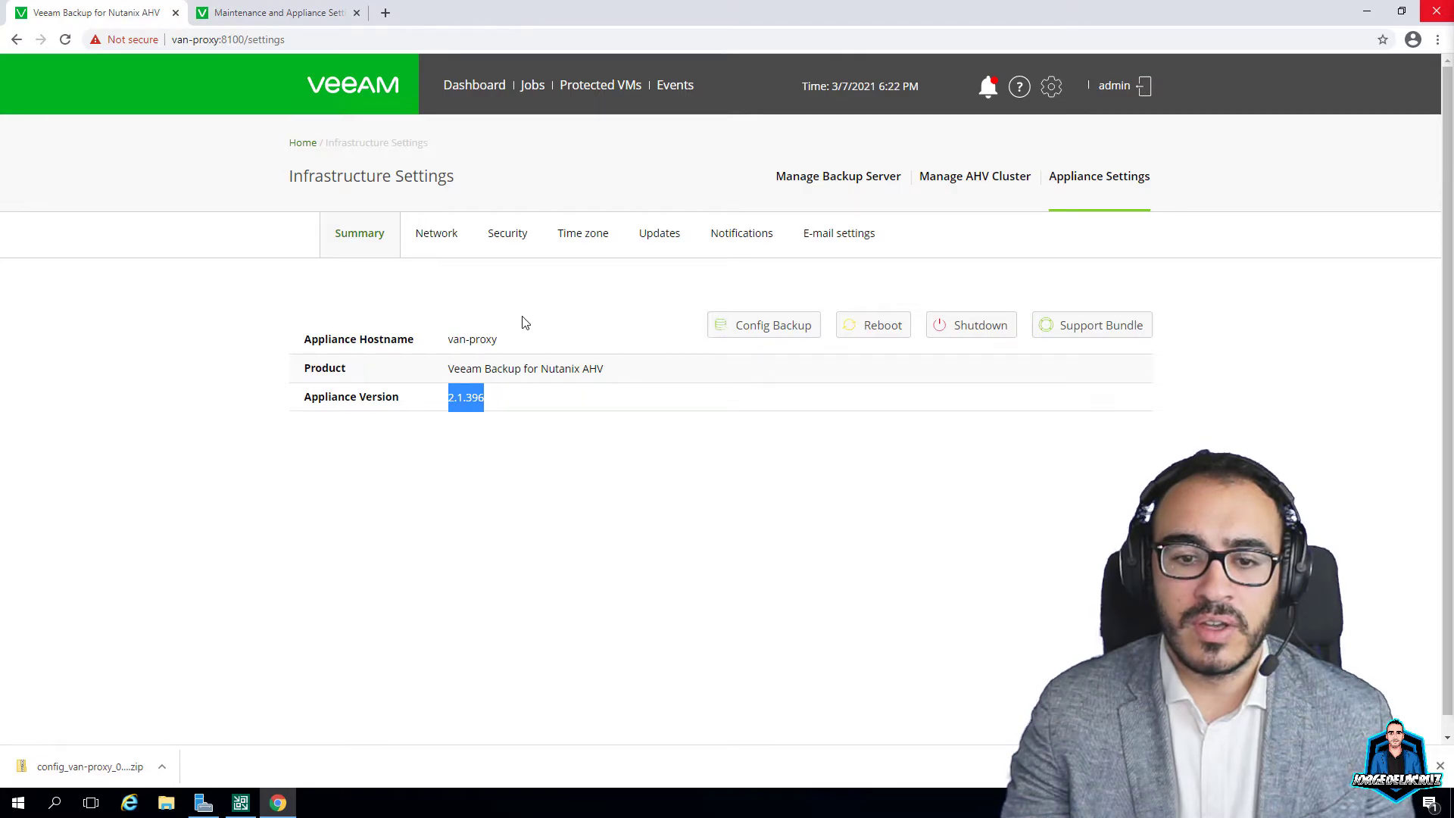
# Open the AHV - Backup job for editing and advance to its virtual machine selection
pyautogui.click(473, 86)
pyautogui.click(532, 86)
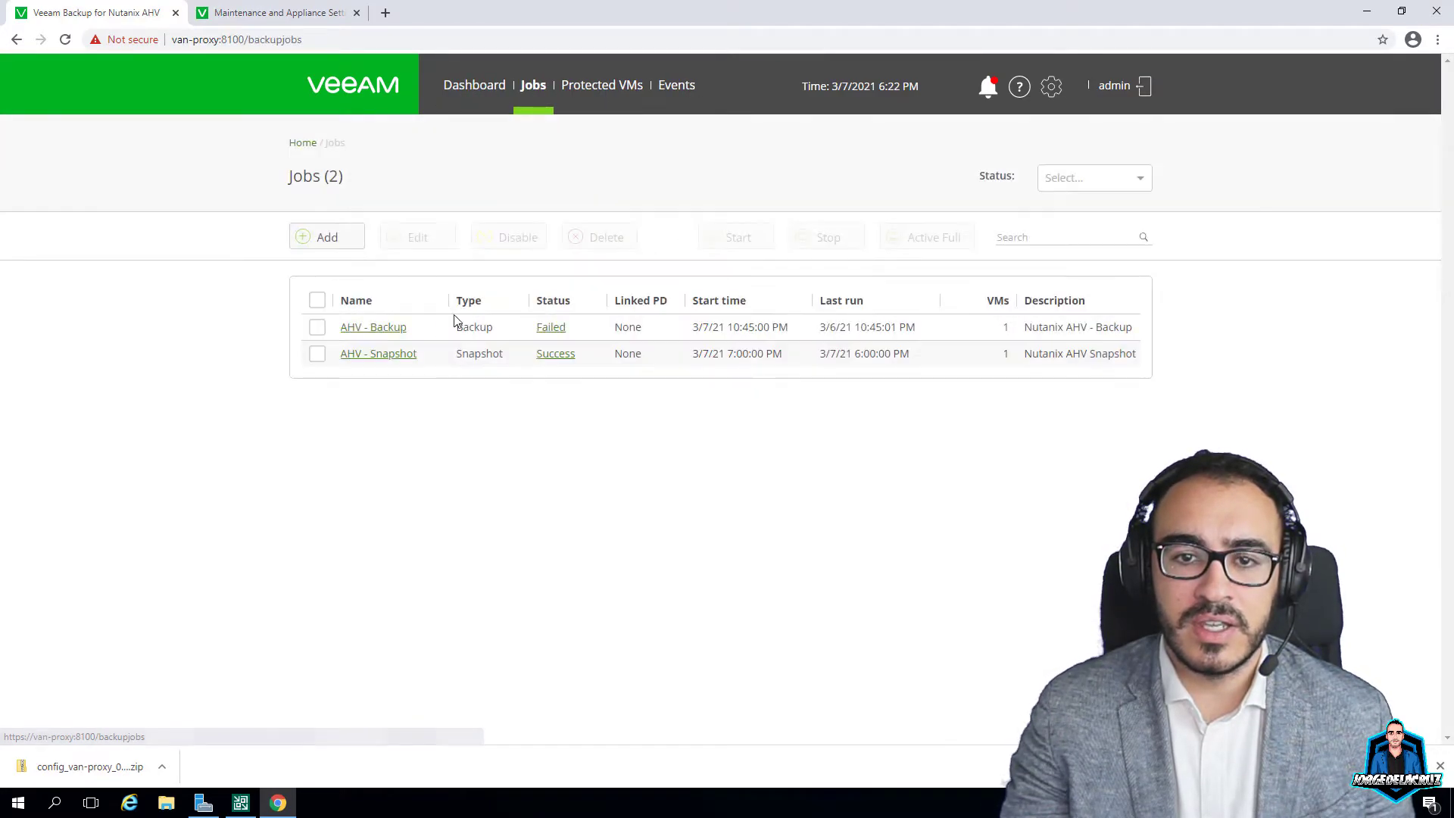
pyautogui.click(317, 327)
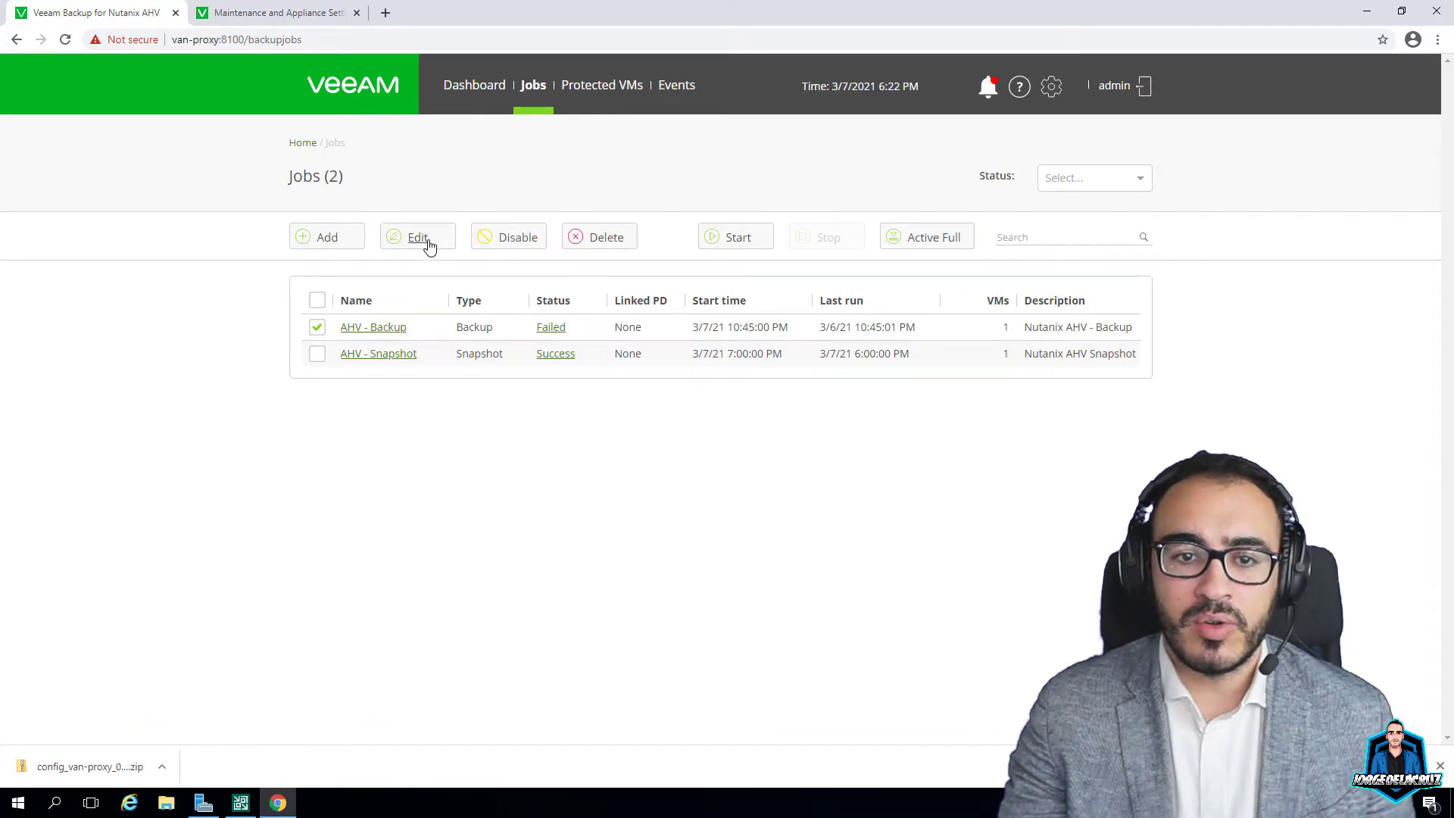
pyautogui.click(419, 237)
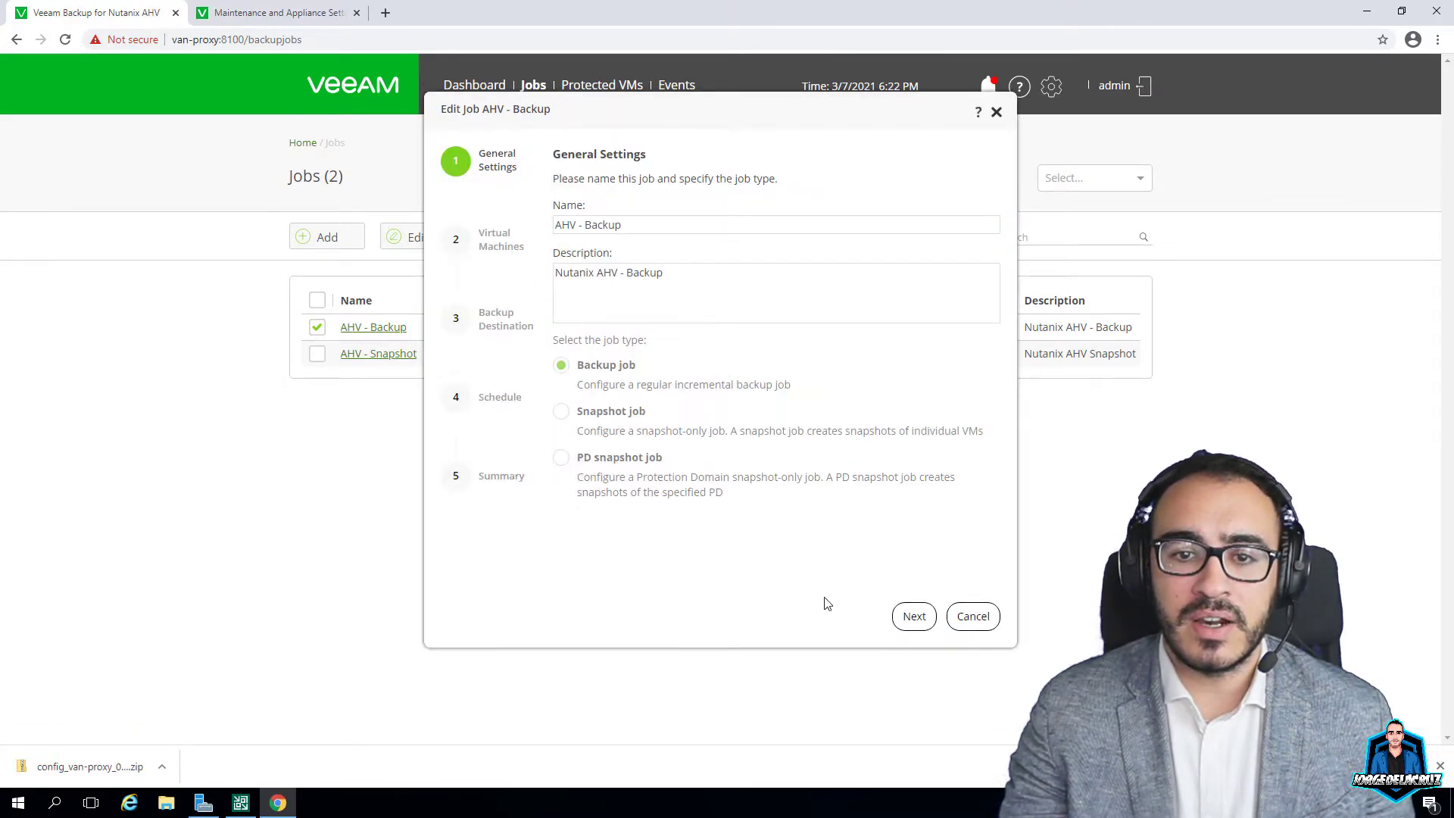
pyautogui.click(915, 619)
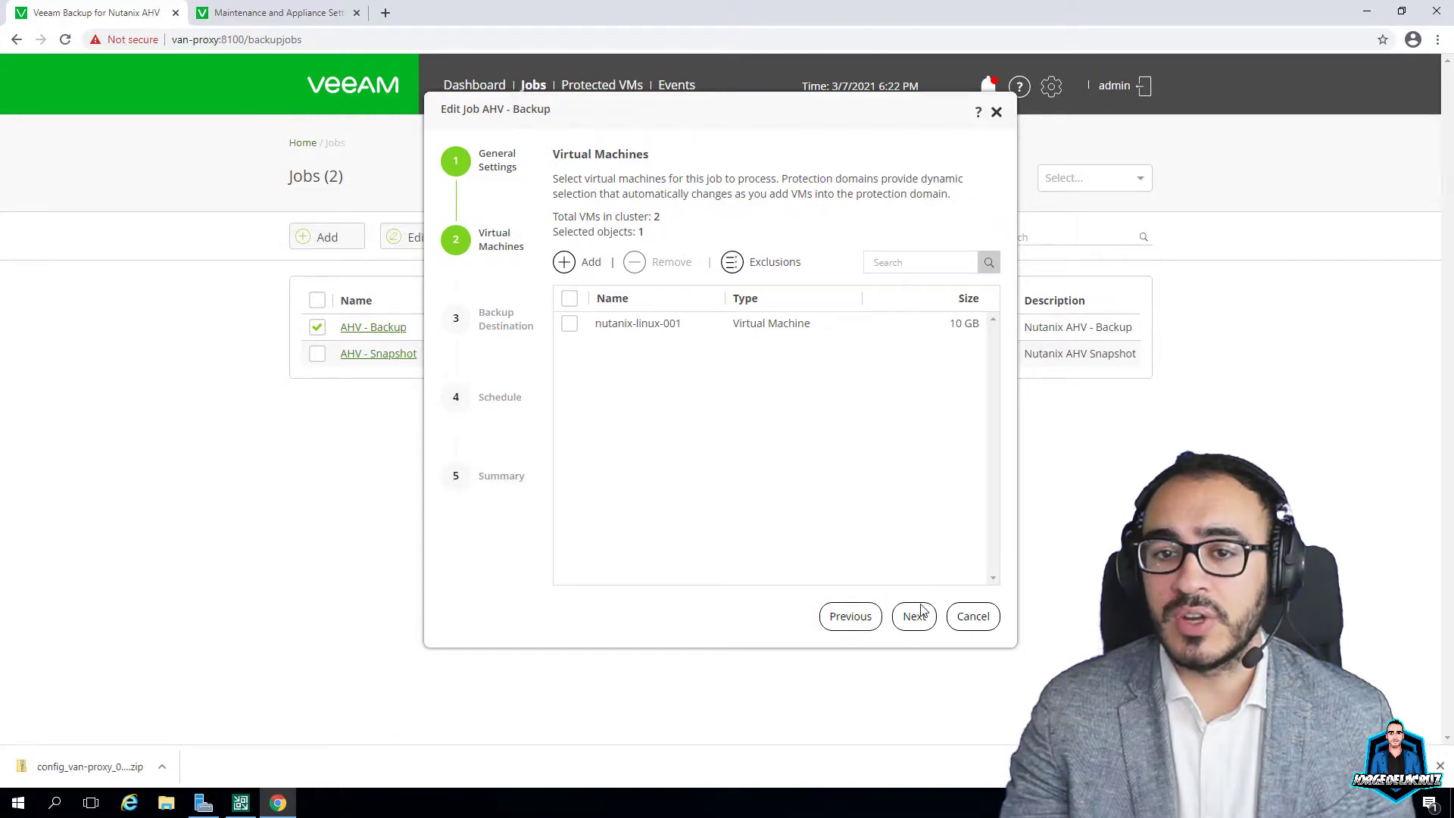
# Examine the disk exclusion options for nutanix-linux-001, comparing all disks with selected disks, and cancel the disk selection
pyautogui.click(685, 324)
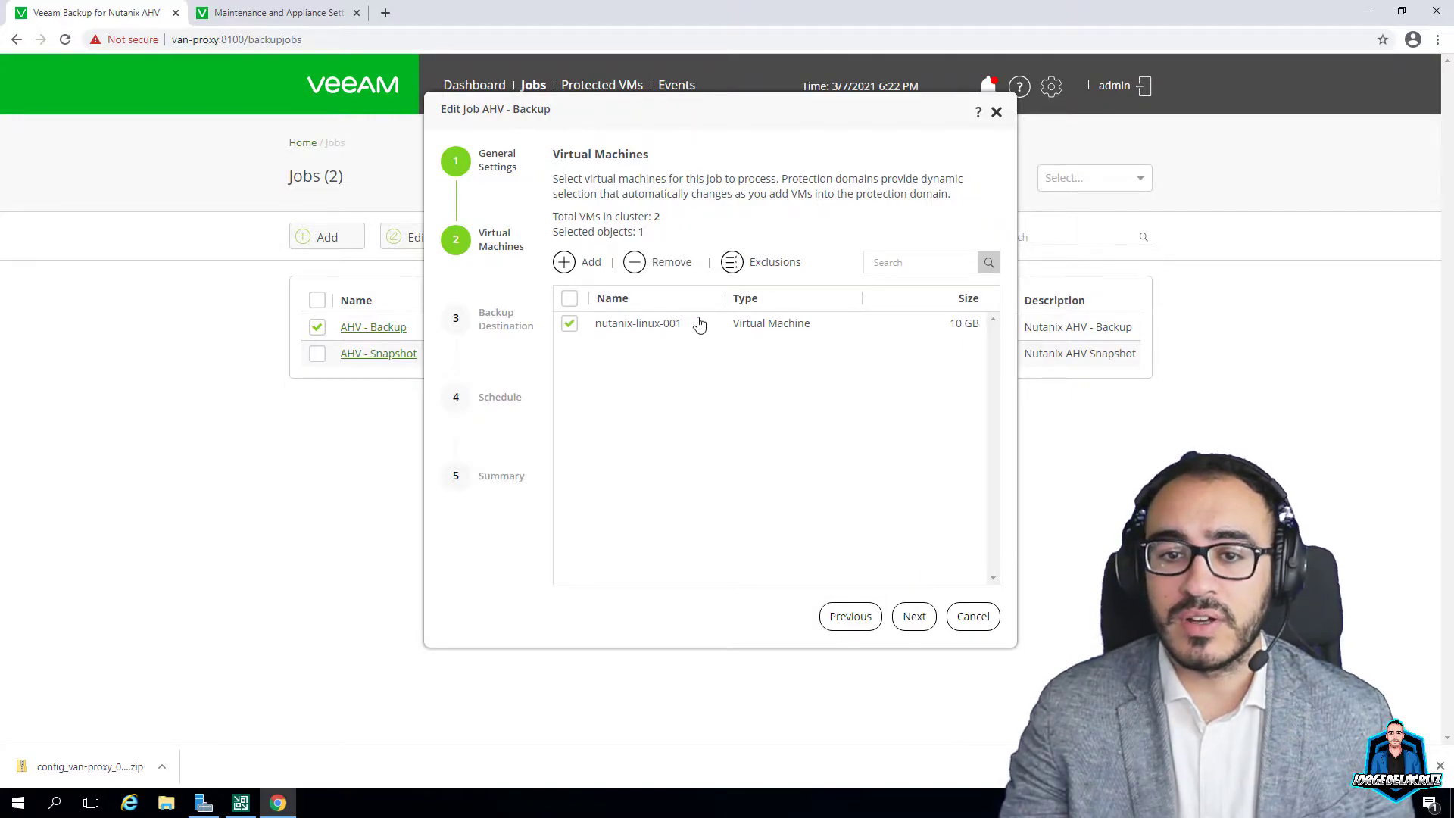
pyautogui.click(755, 259)
pyautogui.click(656, 298)
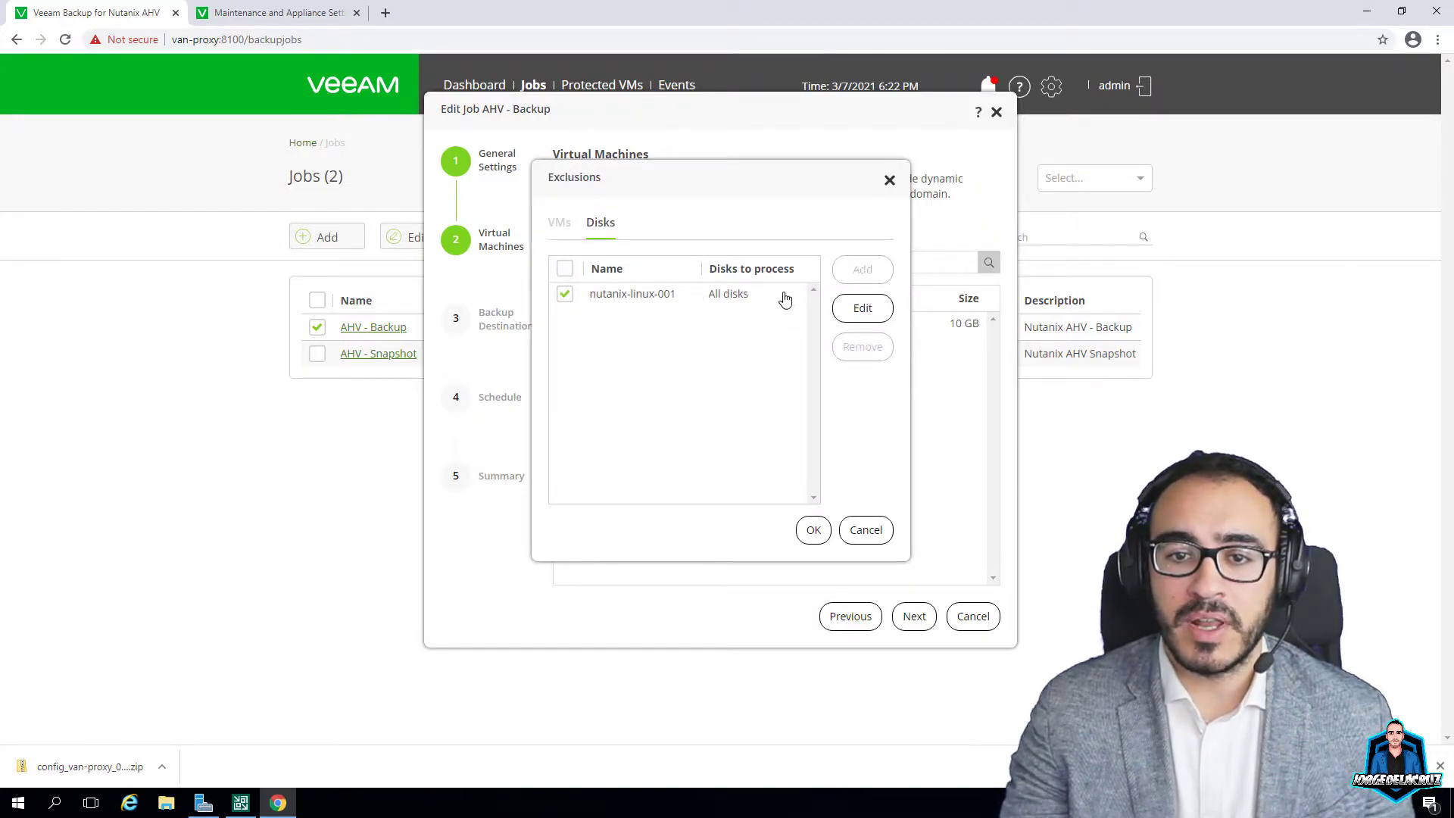
pyautogui.click(861, 310)
pyautogui.click(590, 301)
pyautogui.click(581, 276)
pyautogui.click(581, 299)
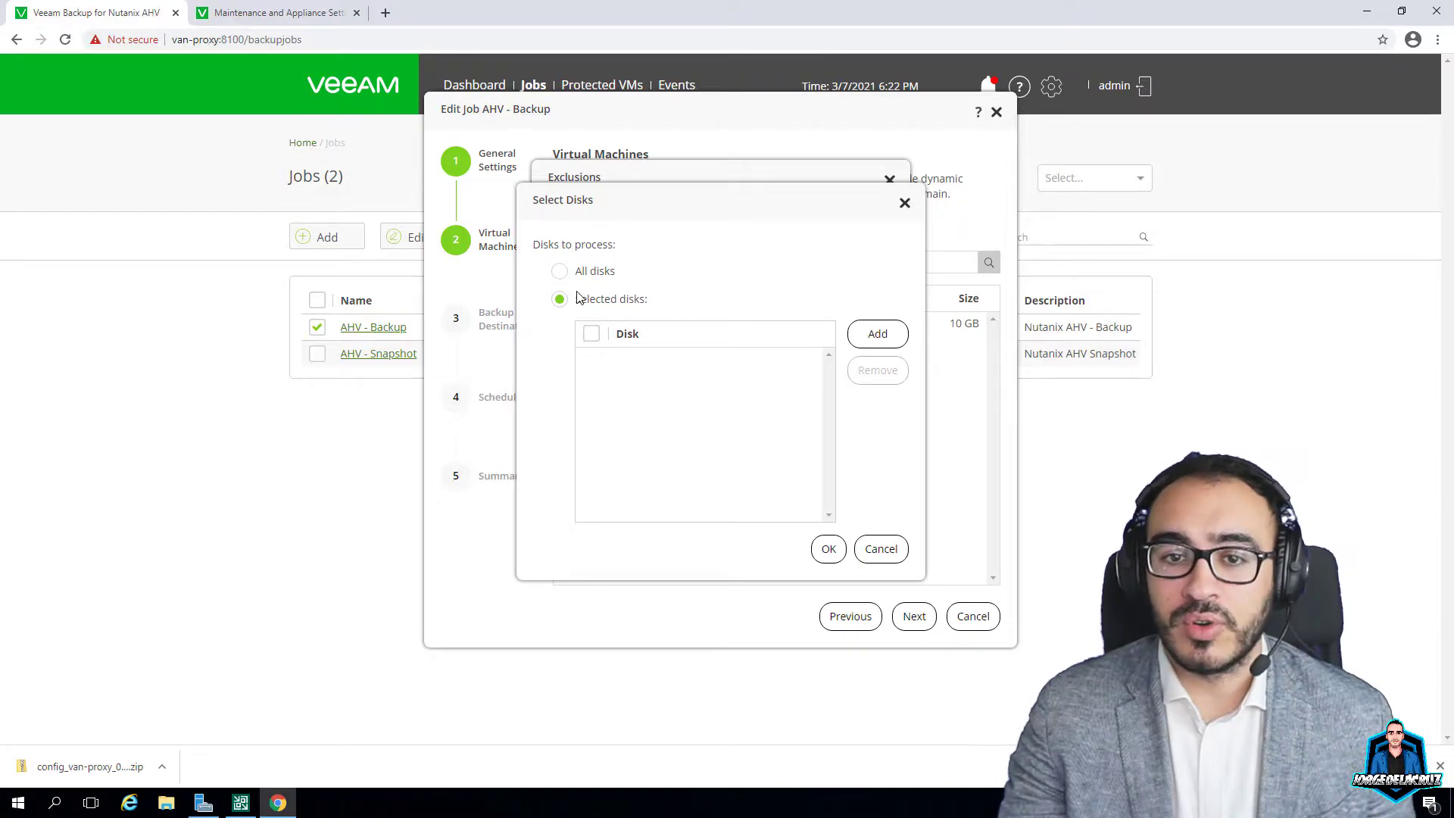
pyautogui.click(580, 273)
pyautogui.click(882, 550)
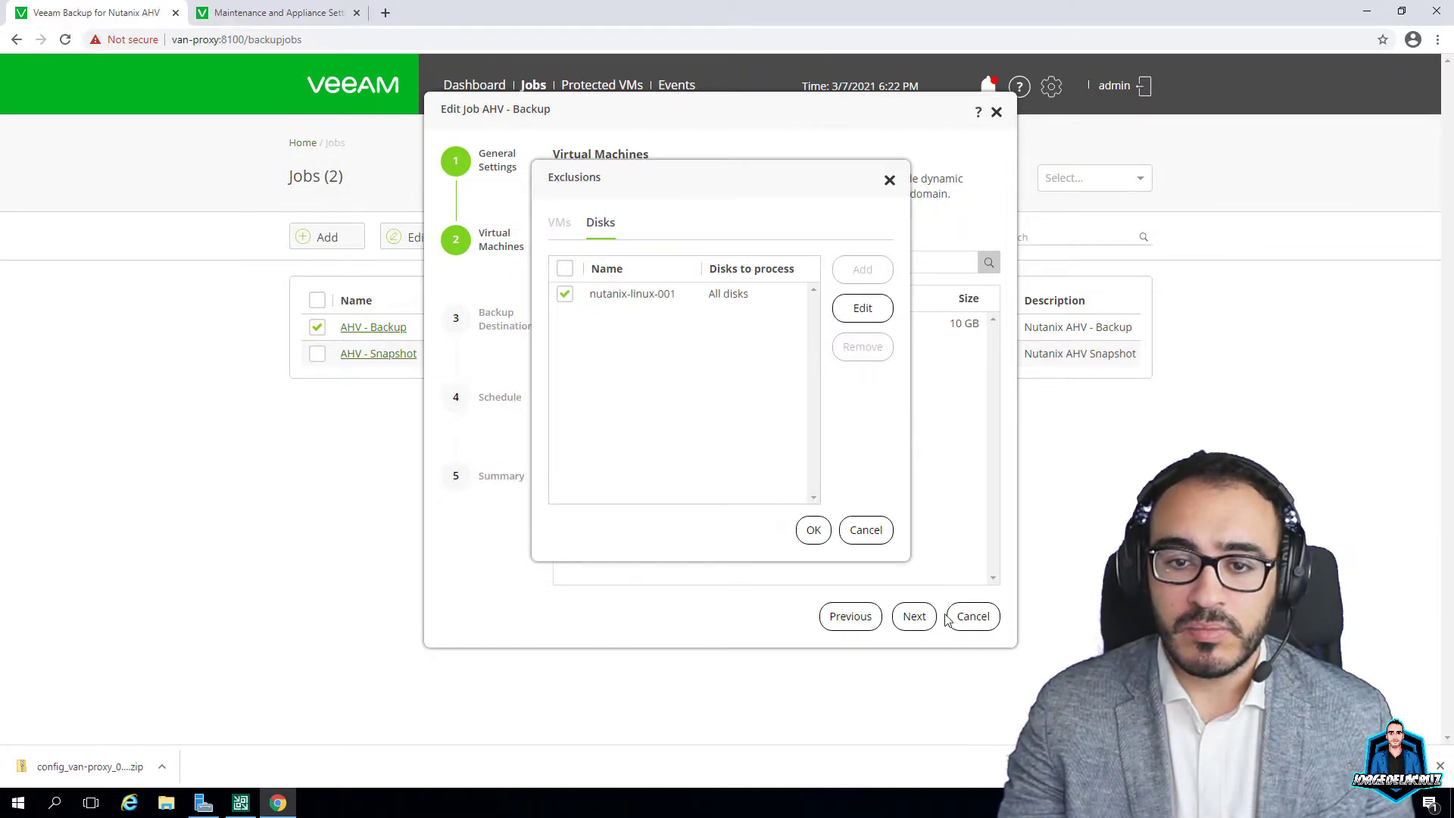
# Cancel the exclusions and leave the AHV - Backup job editor without saving, confirming the cancellation
pyautogui.click(872, 531)
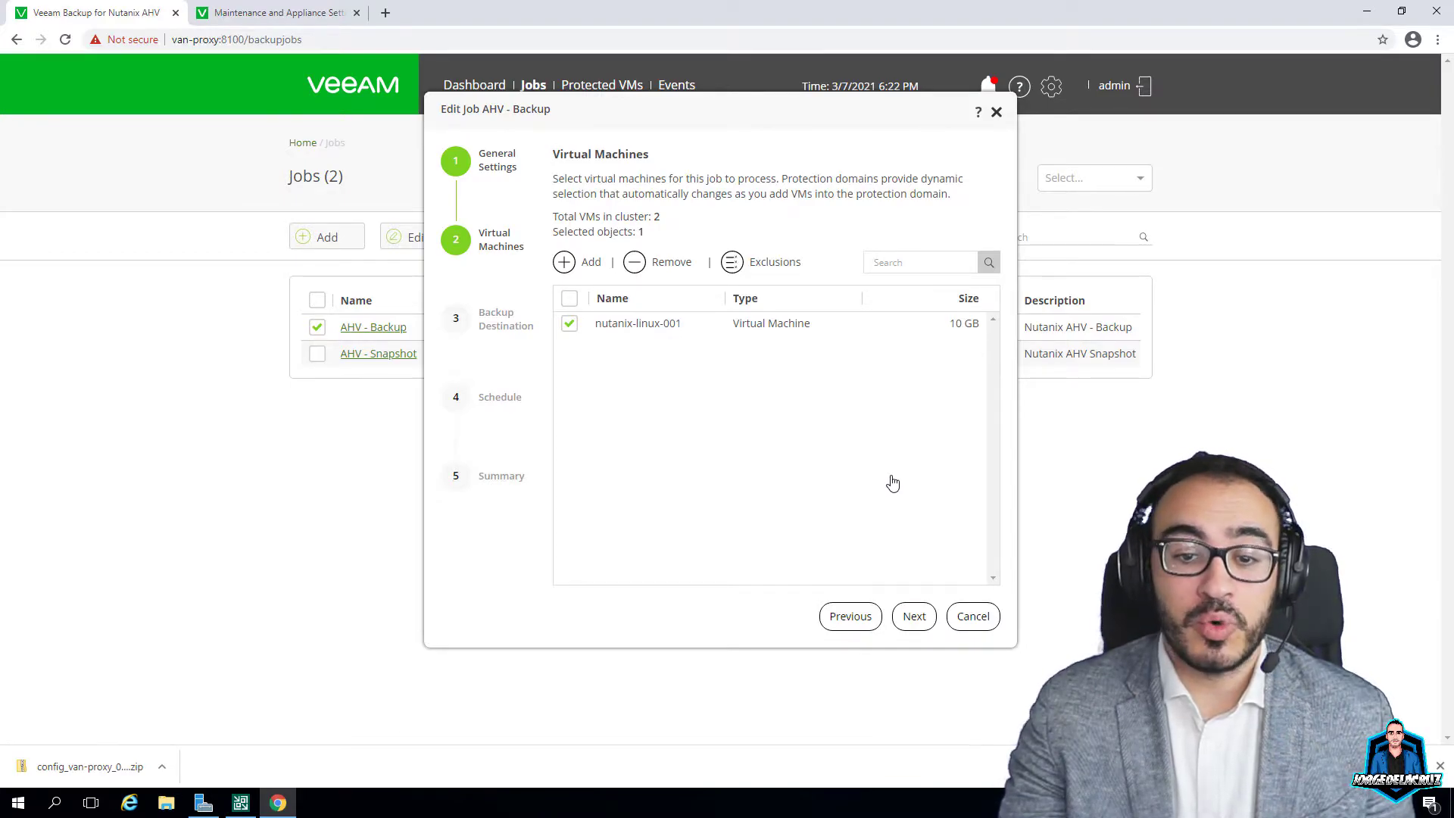
pyautogui.click(973, 618)
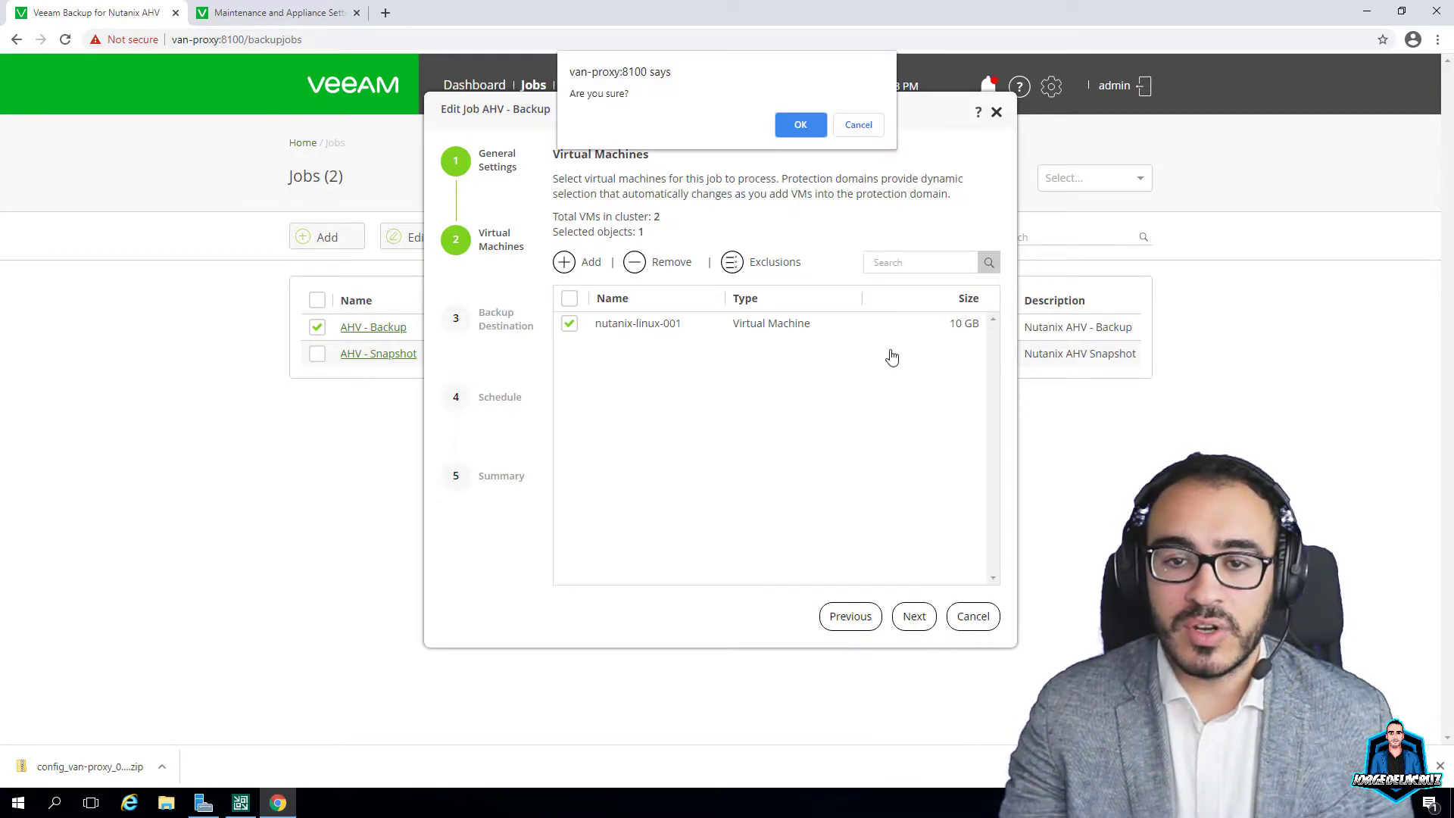
pyautogui.click(799, 125)
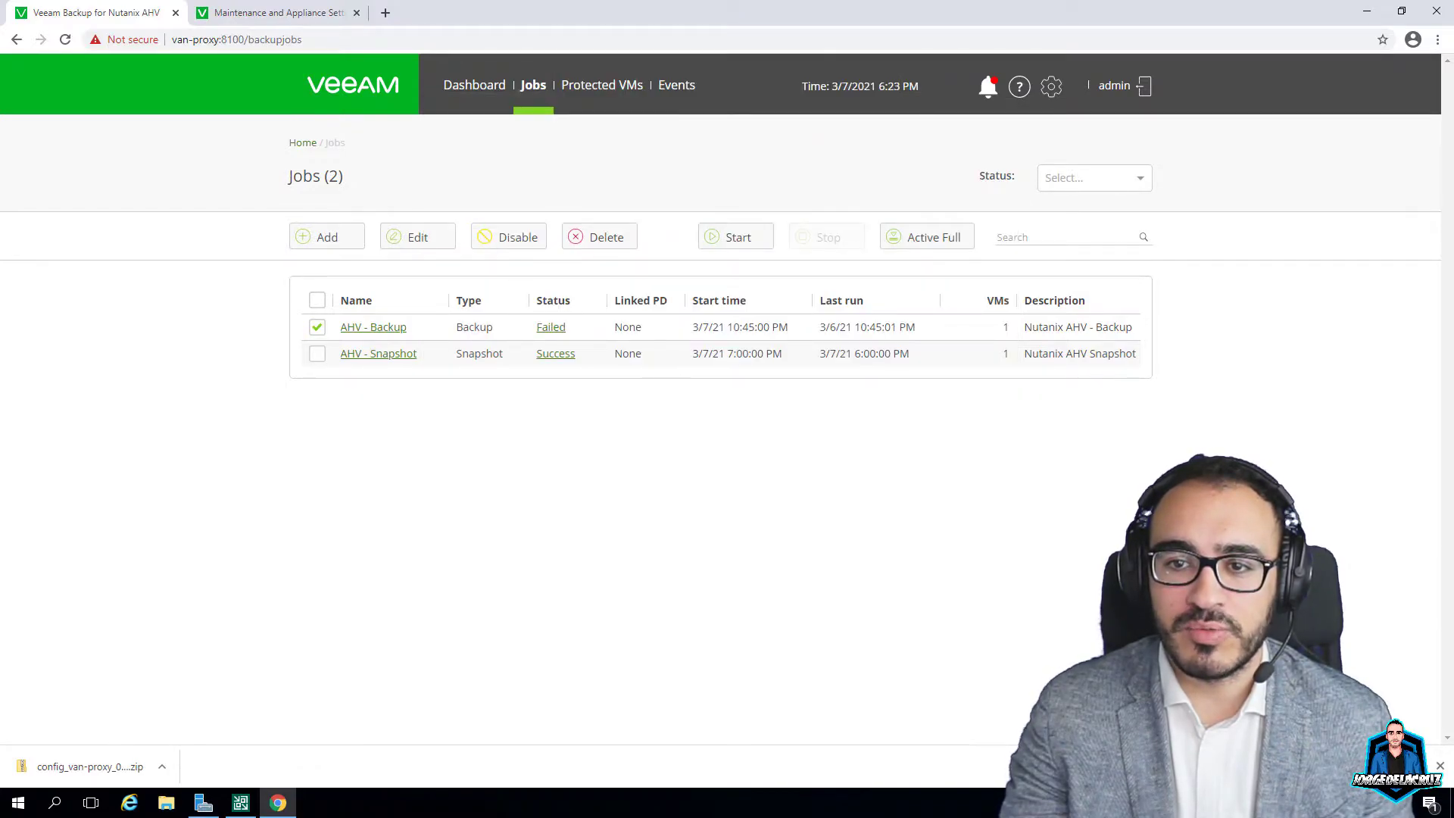
# Load the proxy console at the van-proxy address without the 8100 port and the page path
pyautogui.click(280, 41)
pyautogui.press('End')
pyautogui.moveTo(258, 40); pyautogui.dragTo(356, 41)
pyautogui.press('BackSpace')
pyautogui.press('BackSpace')
pyautogui.press('Return')
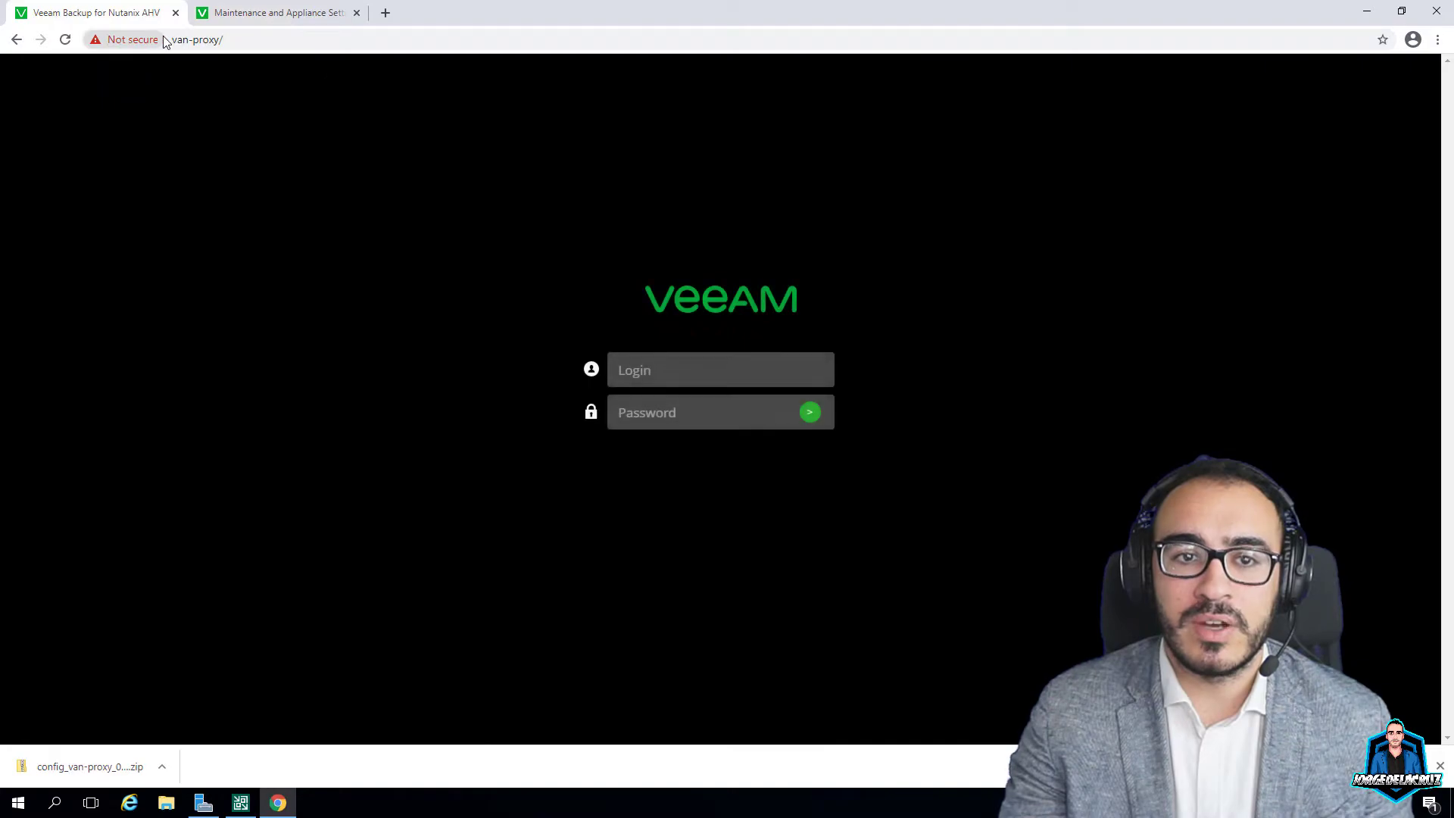
# Log in to the Veeam Backup for Nutanix AHV console as admin with the account password
pyautogui.click(679, 363)
pyautogui.write('admin')
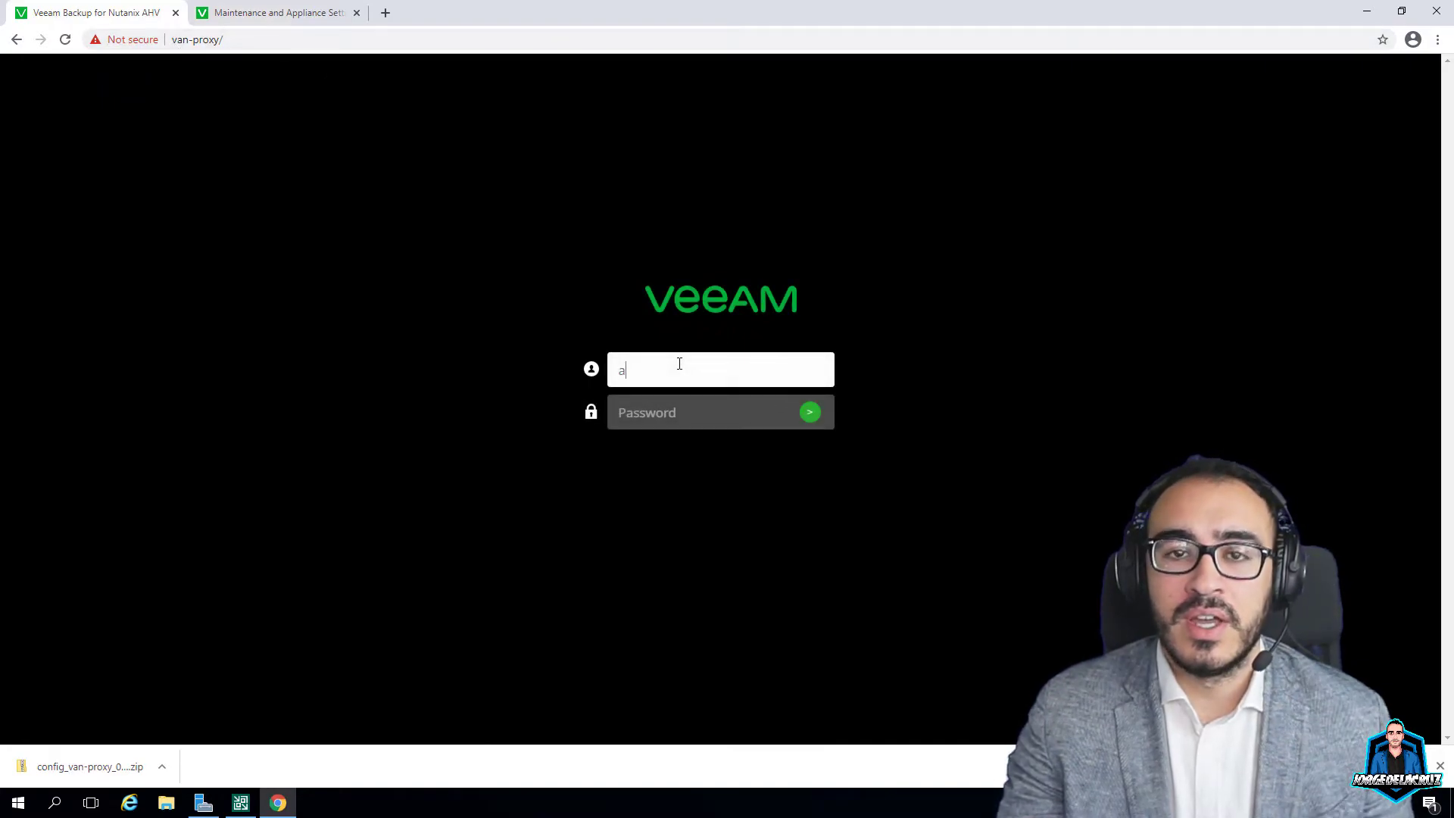
pyautogui.press('Tab')
pyautogui.write('••••••••••••')
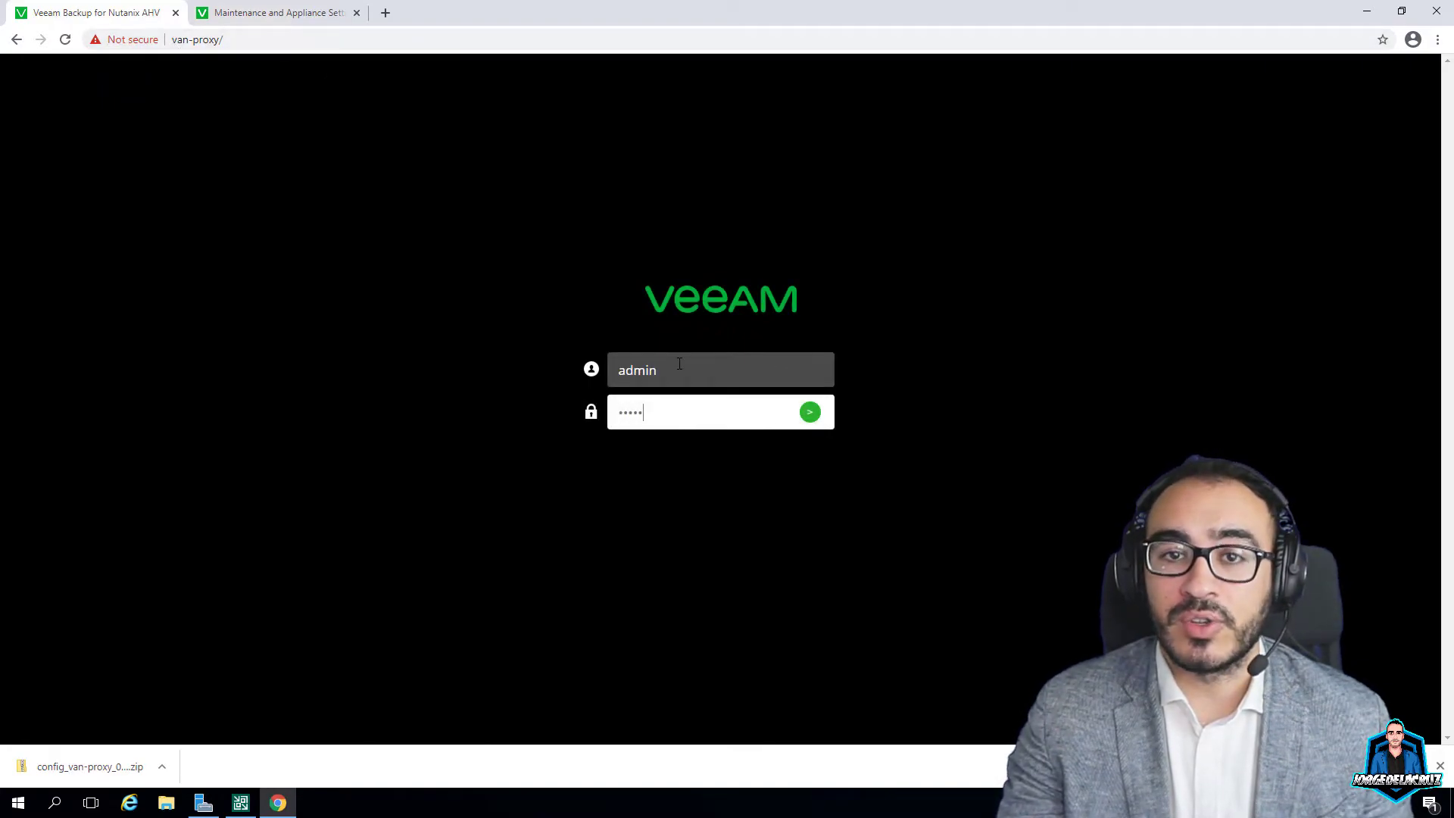
pyautogui.press('Return')
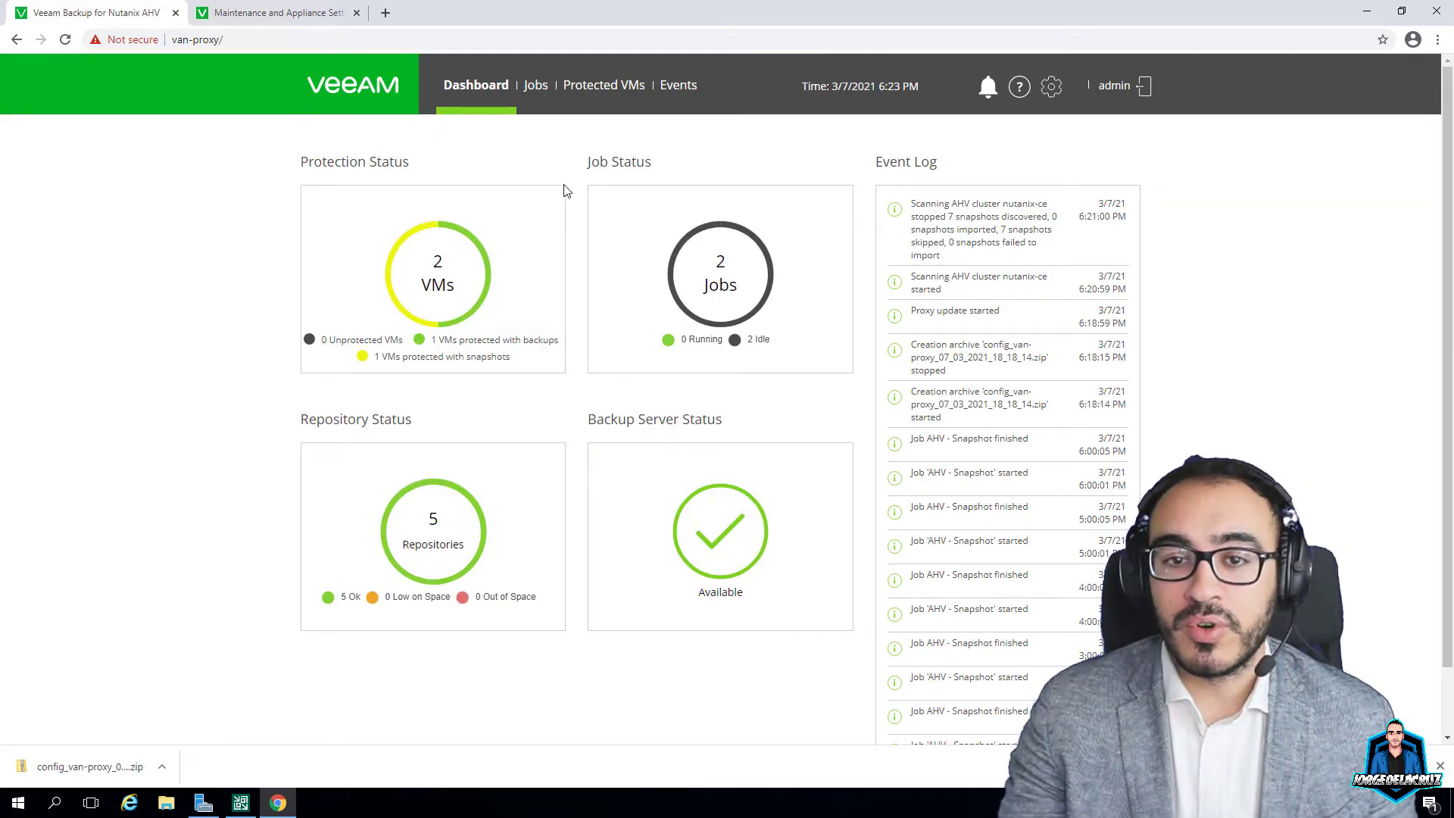
# Look through the proxy console's jobs, protected VMs and events pages
pyautogui.click(535, 86)
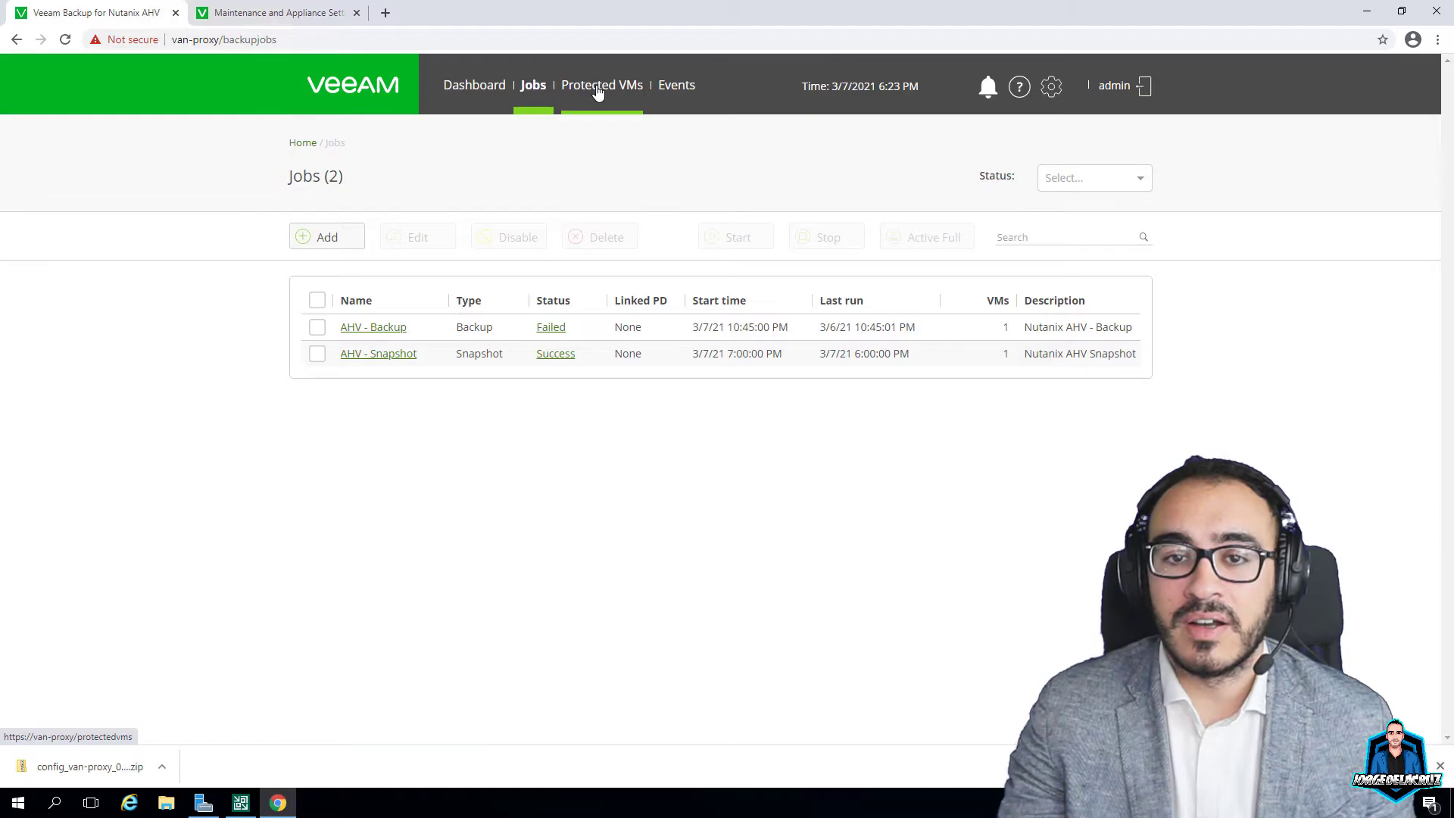
pyautogui.click(595, 92)
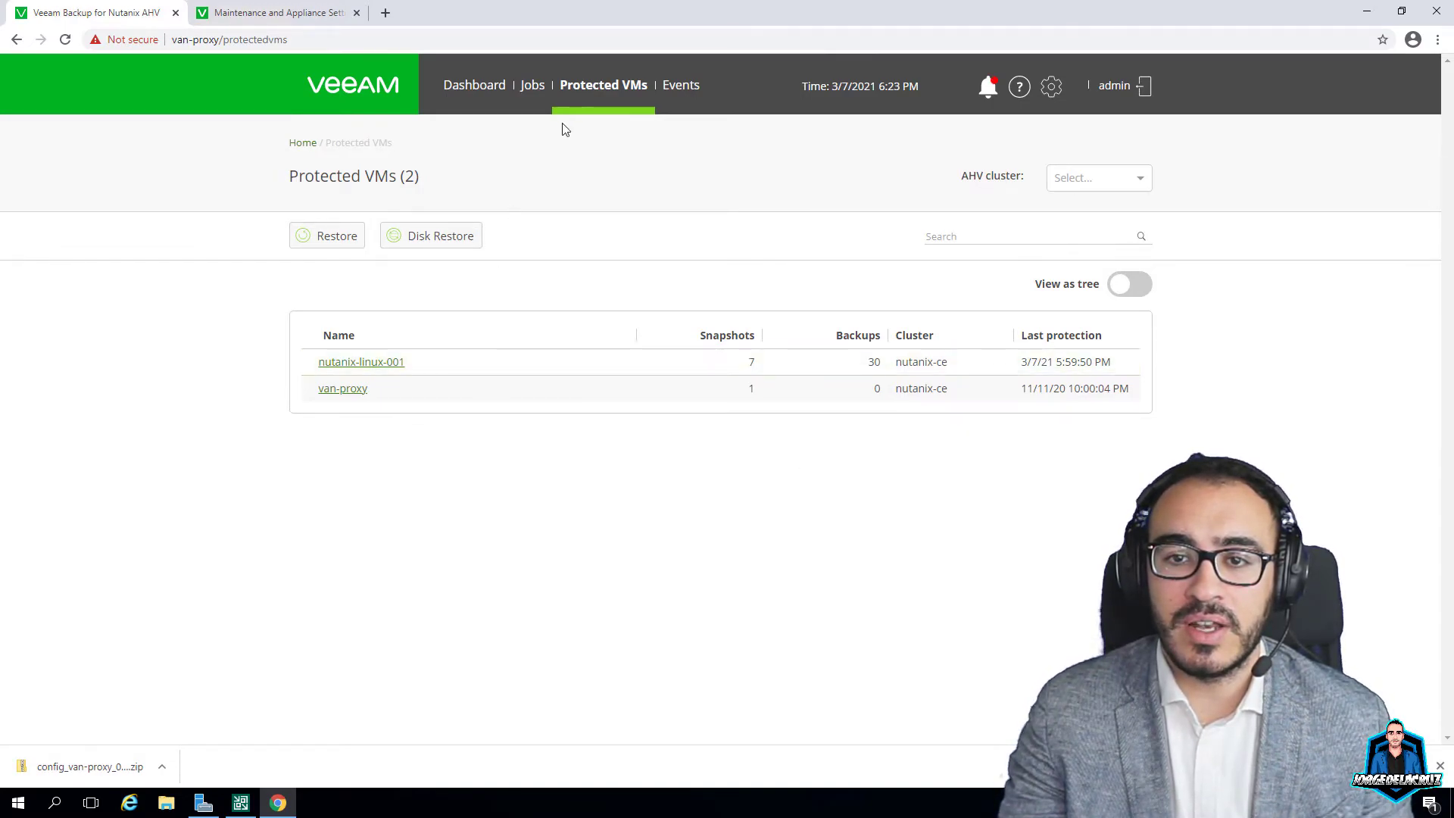
pyautogui.click(695, 89)
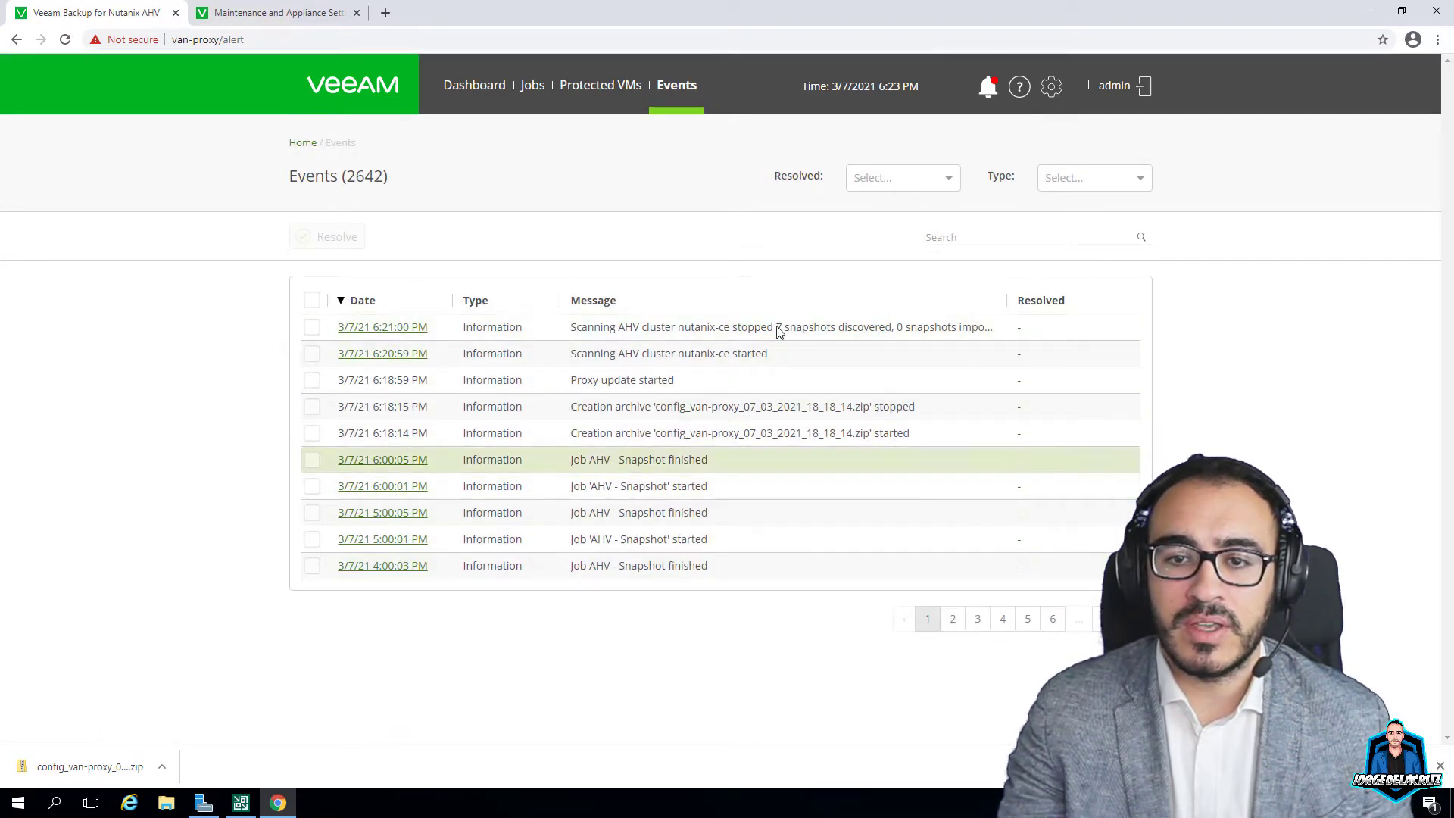
# Open the Veeam Updater from the available-updates notification and inspect its web address
pyautogui.click(992, 91)
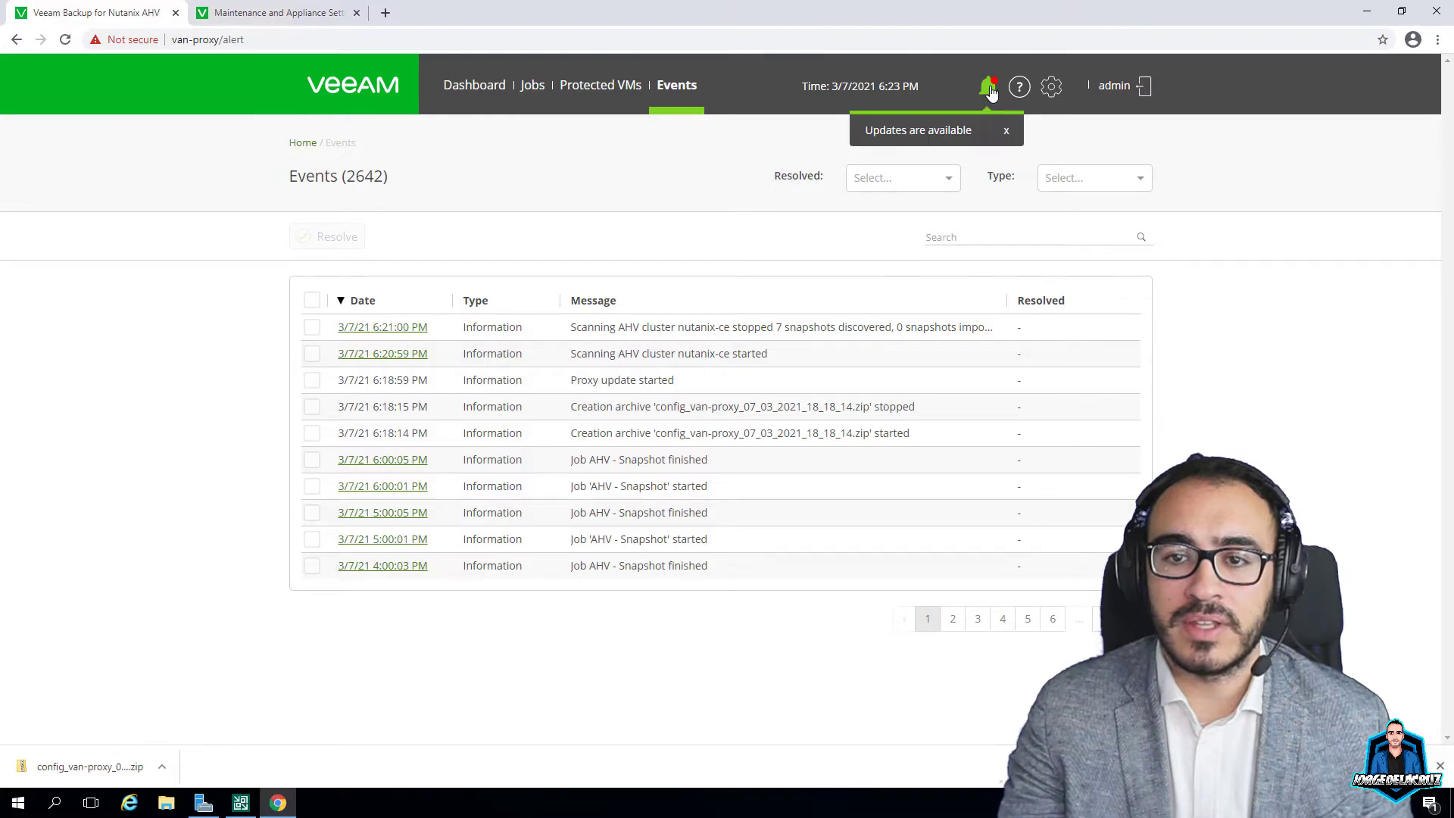
pyautogui.click(918, 138)
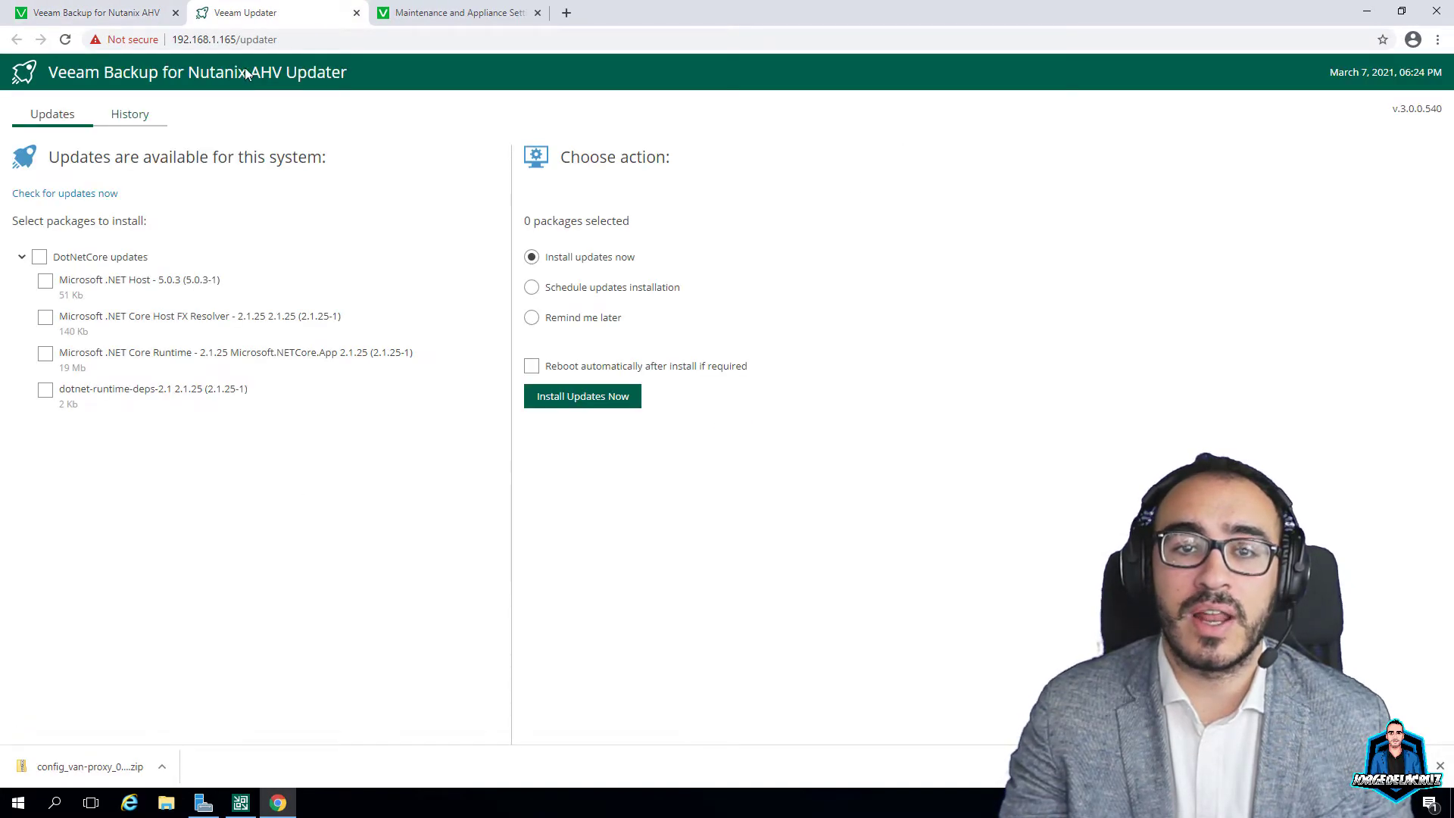
pyautogui.click(333, 38)
pyautogui.click(362, 36)
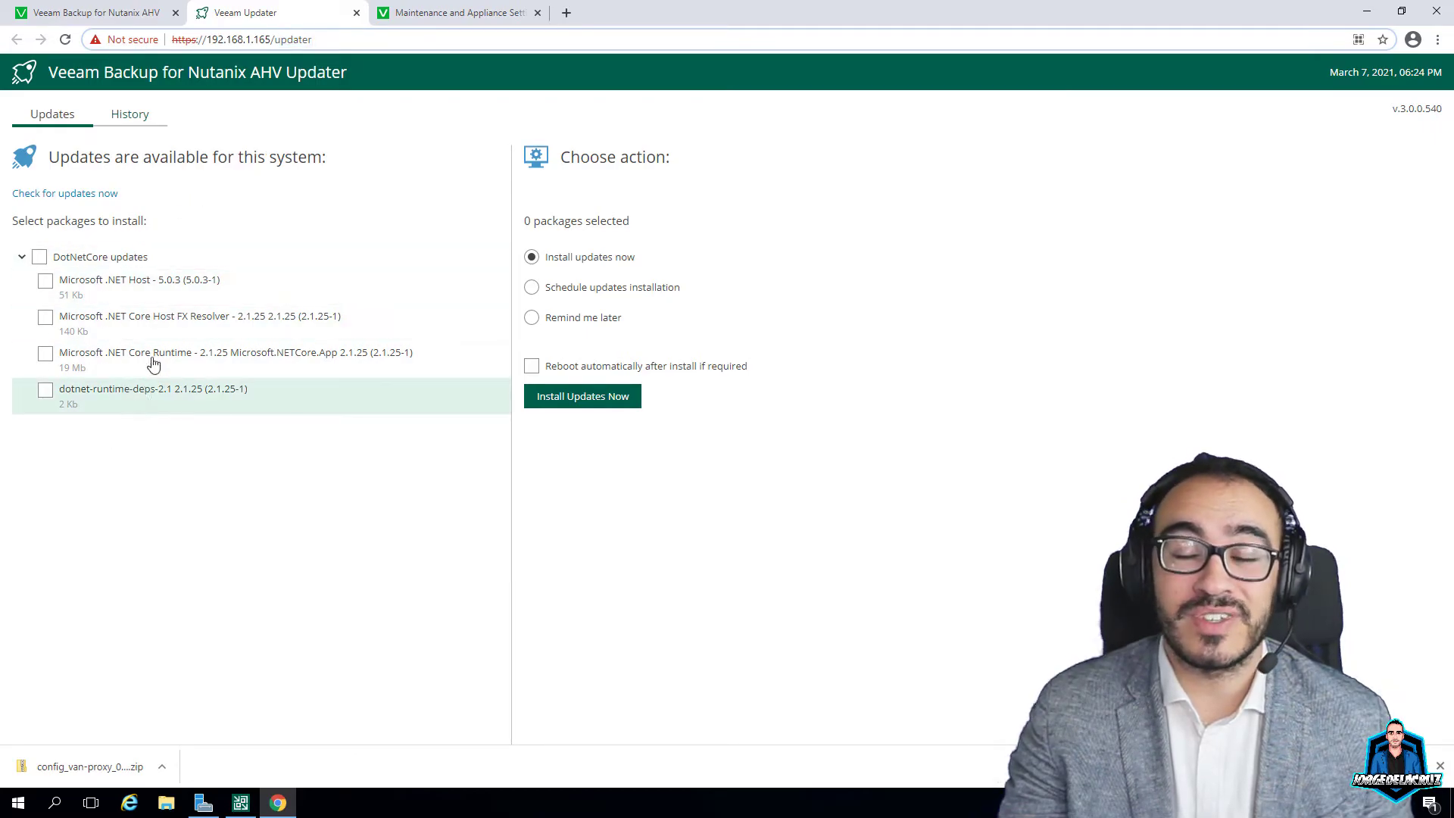
# Install all DotNetCore updates immediately, proceed past the completed installation and close the updater
pyautogui.click(39, 257)
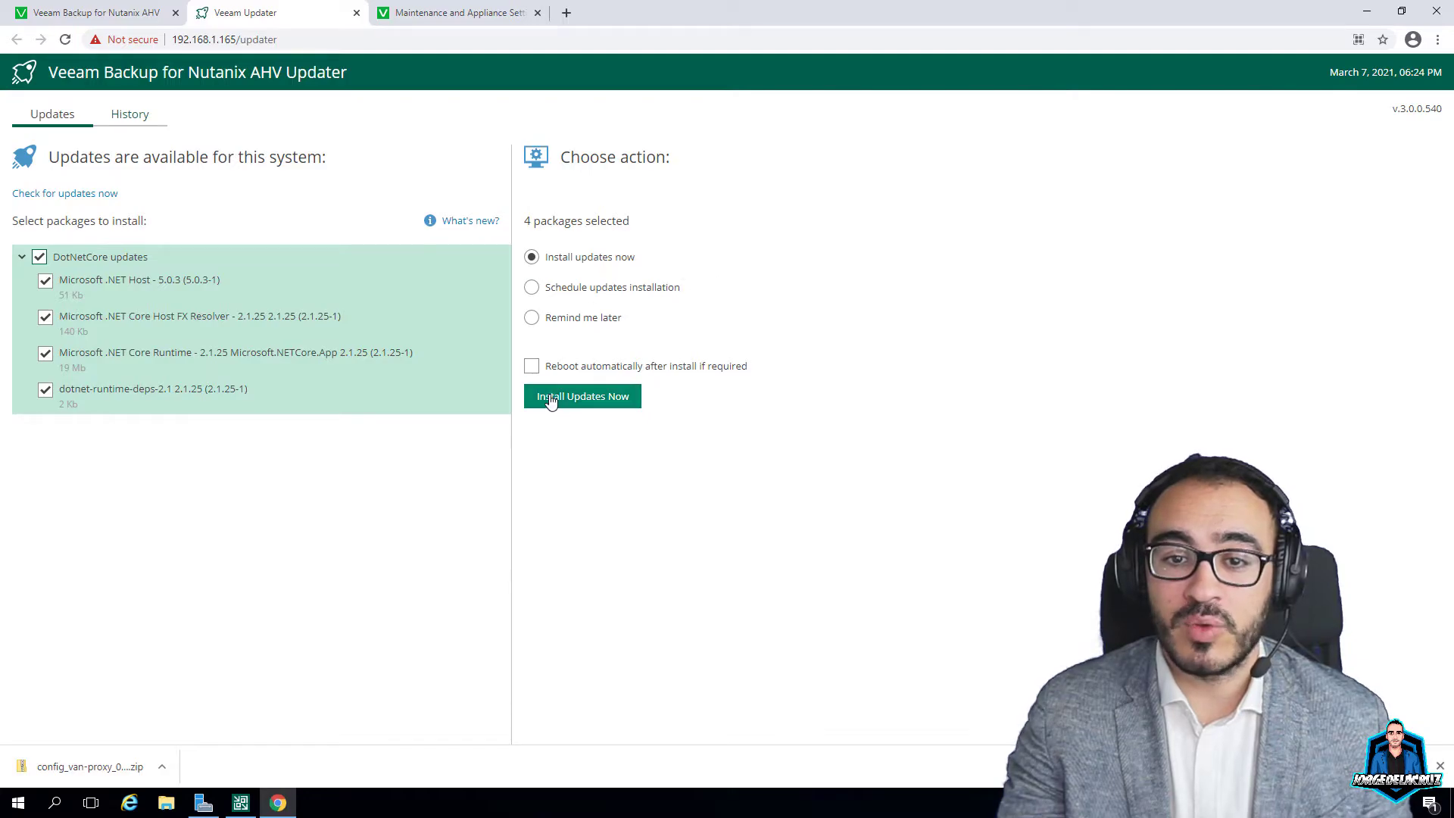
pyautogui.click(595, 404)
pyautogui.click(792, 437)
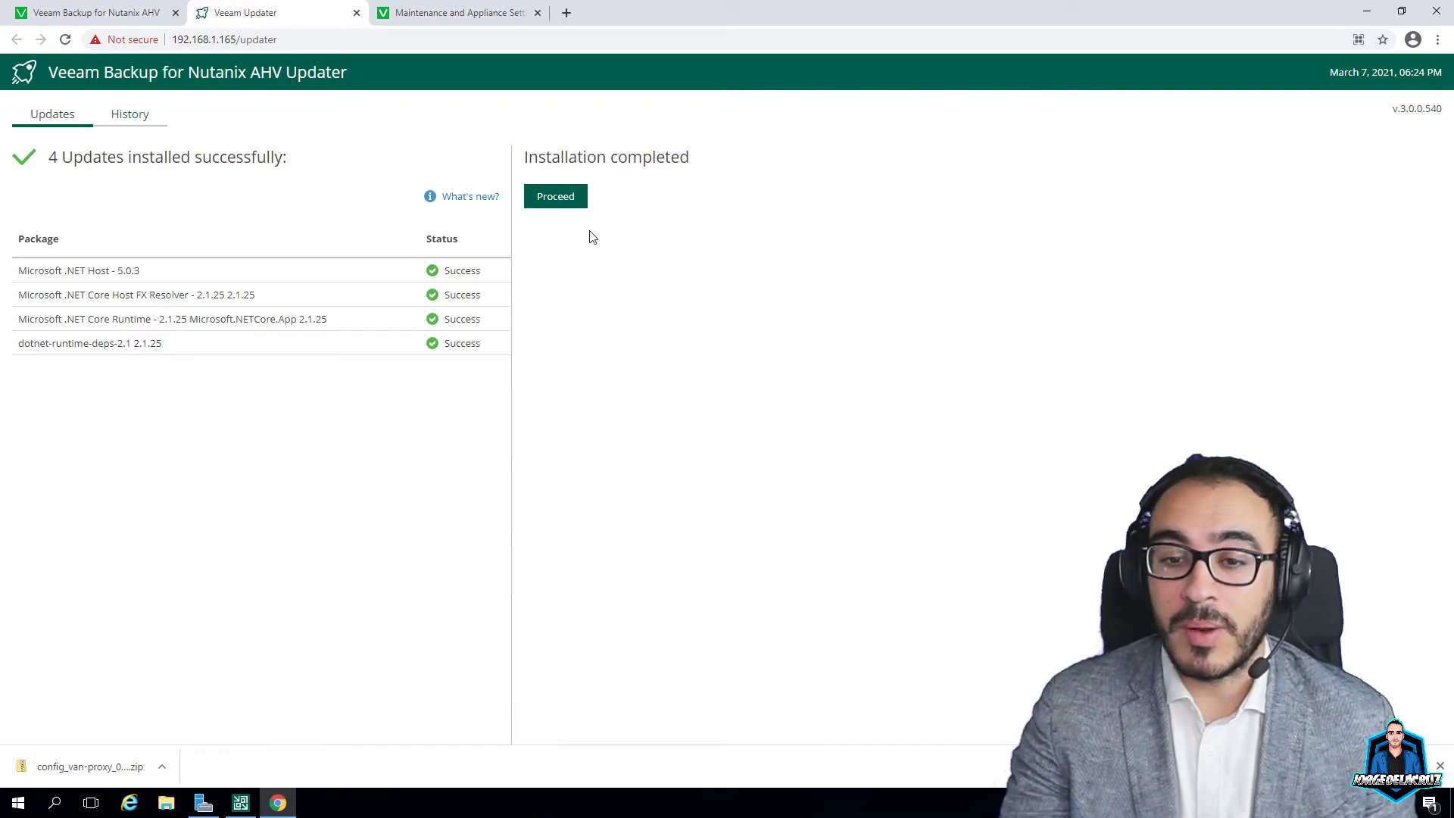
pyautogui.click(556, 197)
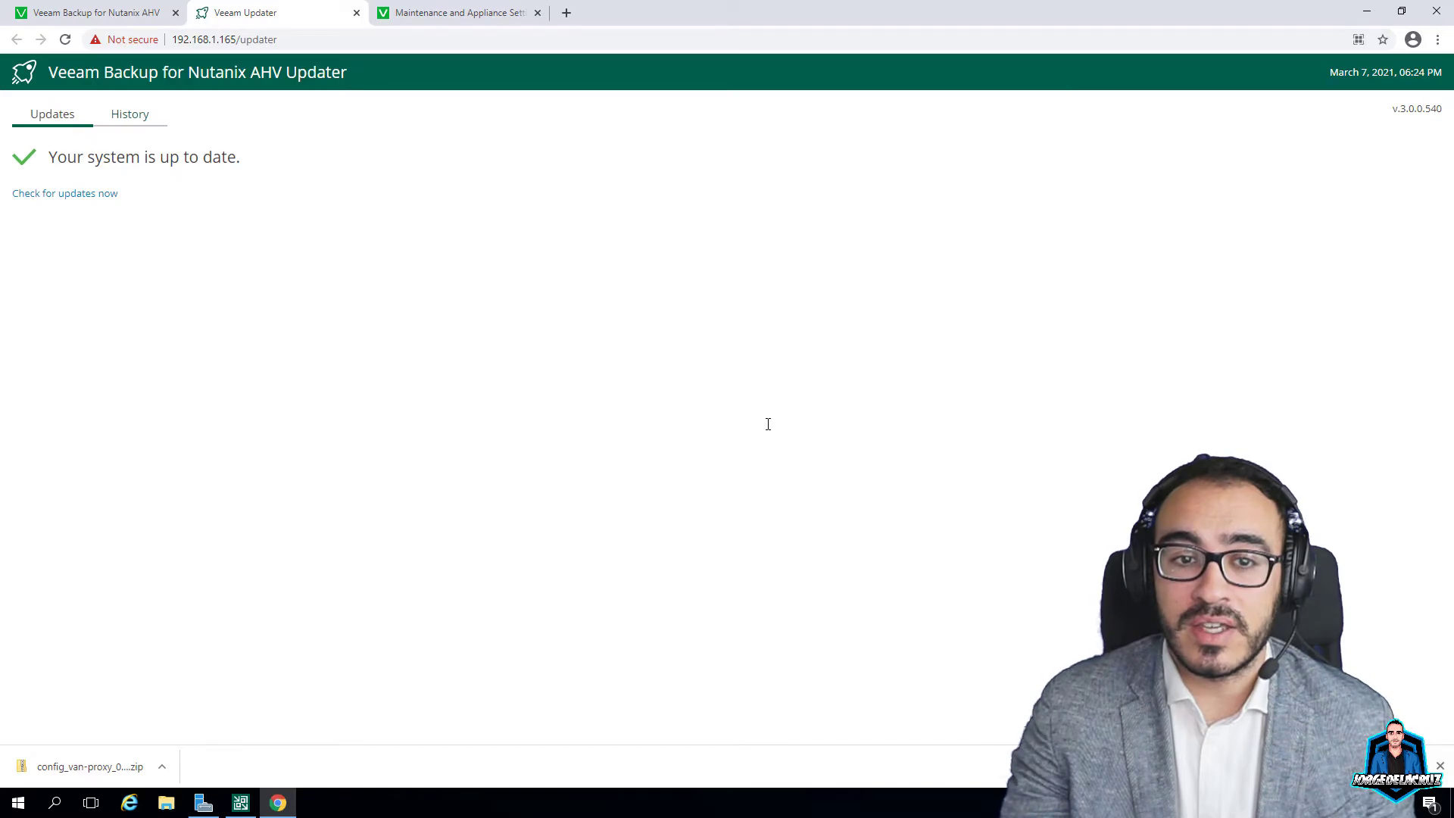
pyautogui.click(356, 12)
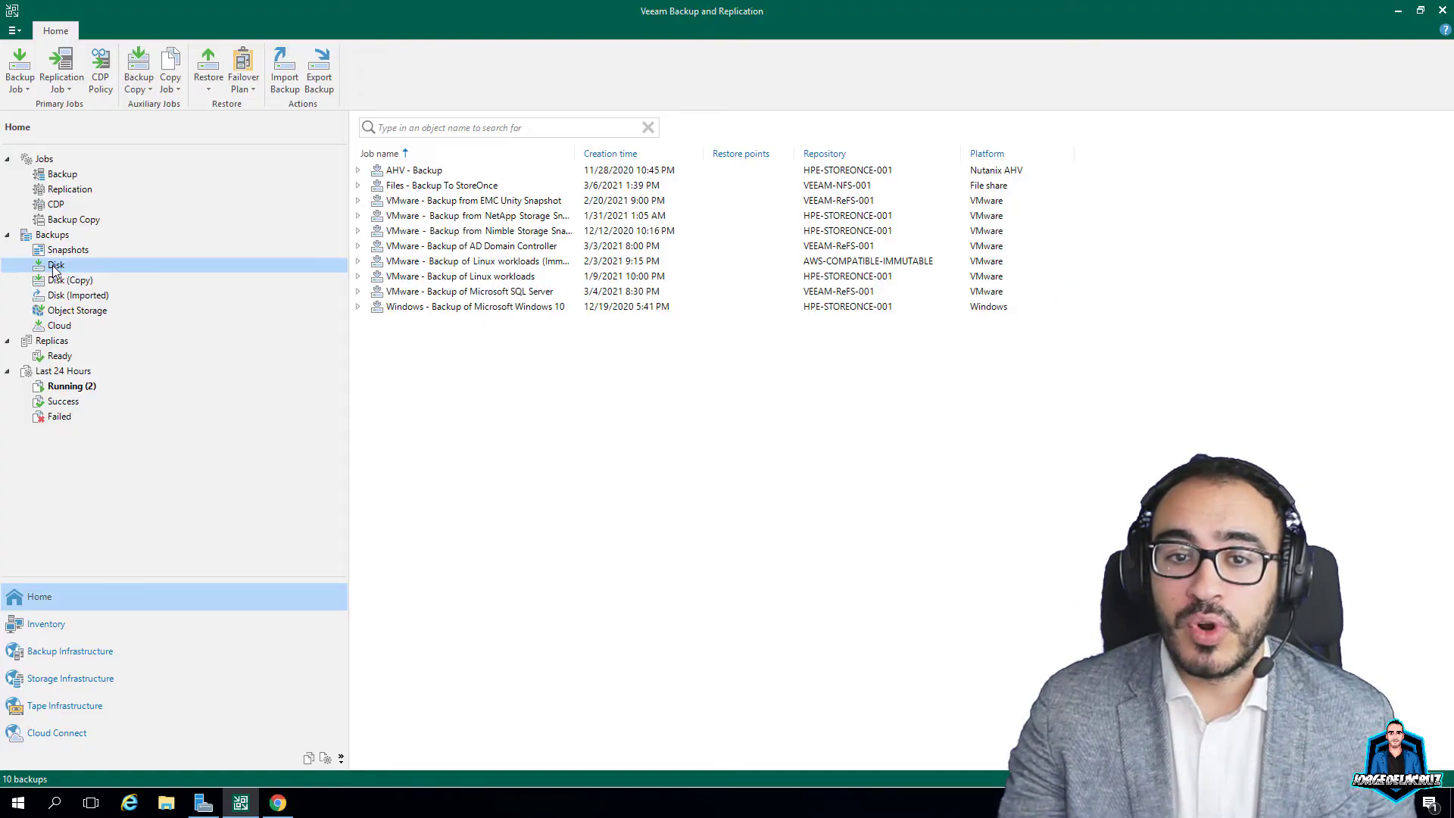
# Expand the AHV - Backup entry in the disk backups and examine the restore options for nutanix-linux-001
pyautogui.click(359, 170)
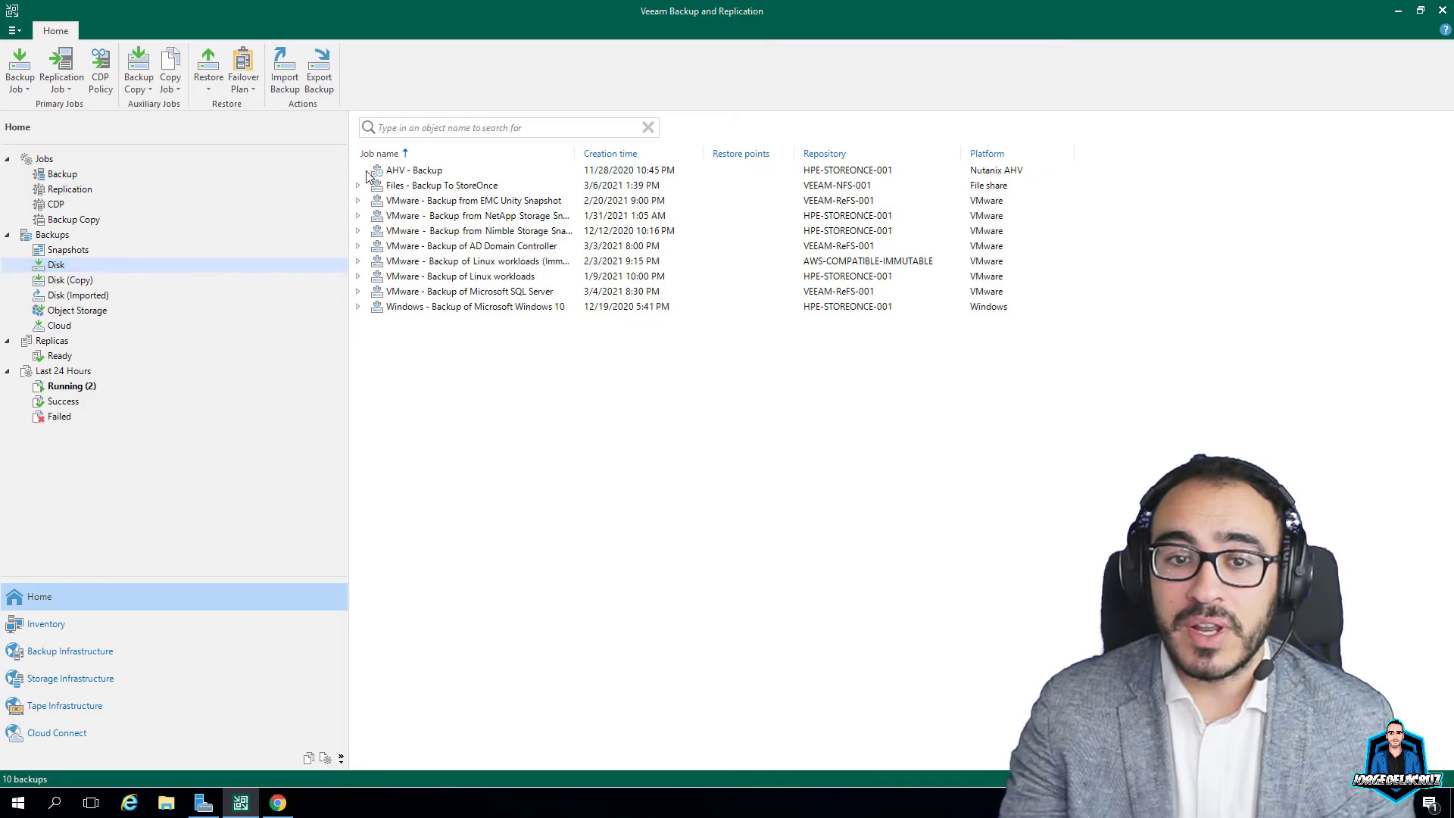
pyautogui.click(441, 186)
pyautogui.rightClick(446, 187)
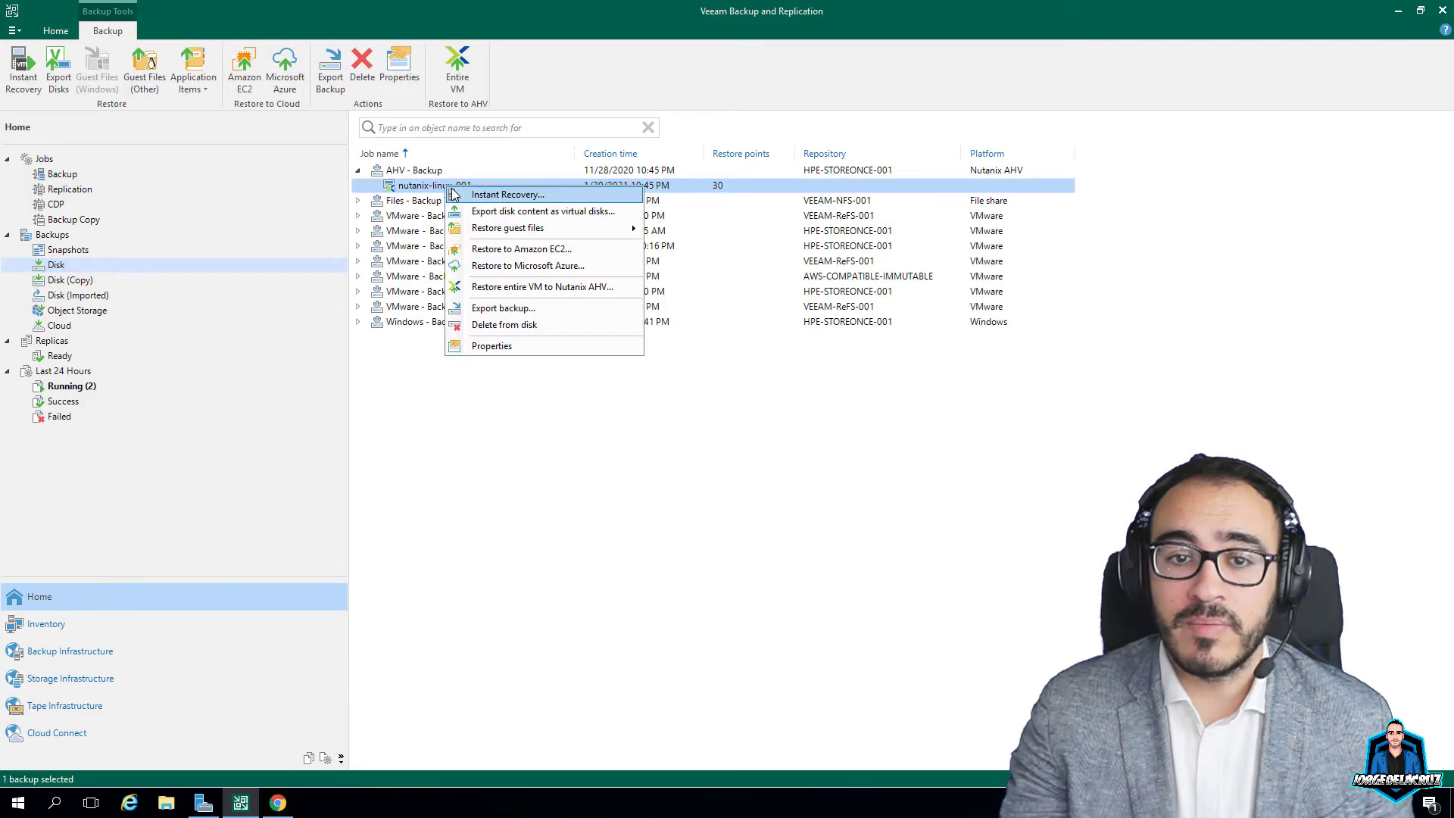
# Start the AHV - Backup job and open its session statistics with the details for nutanix-linux-001
pyautogui.click(82, 174)
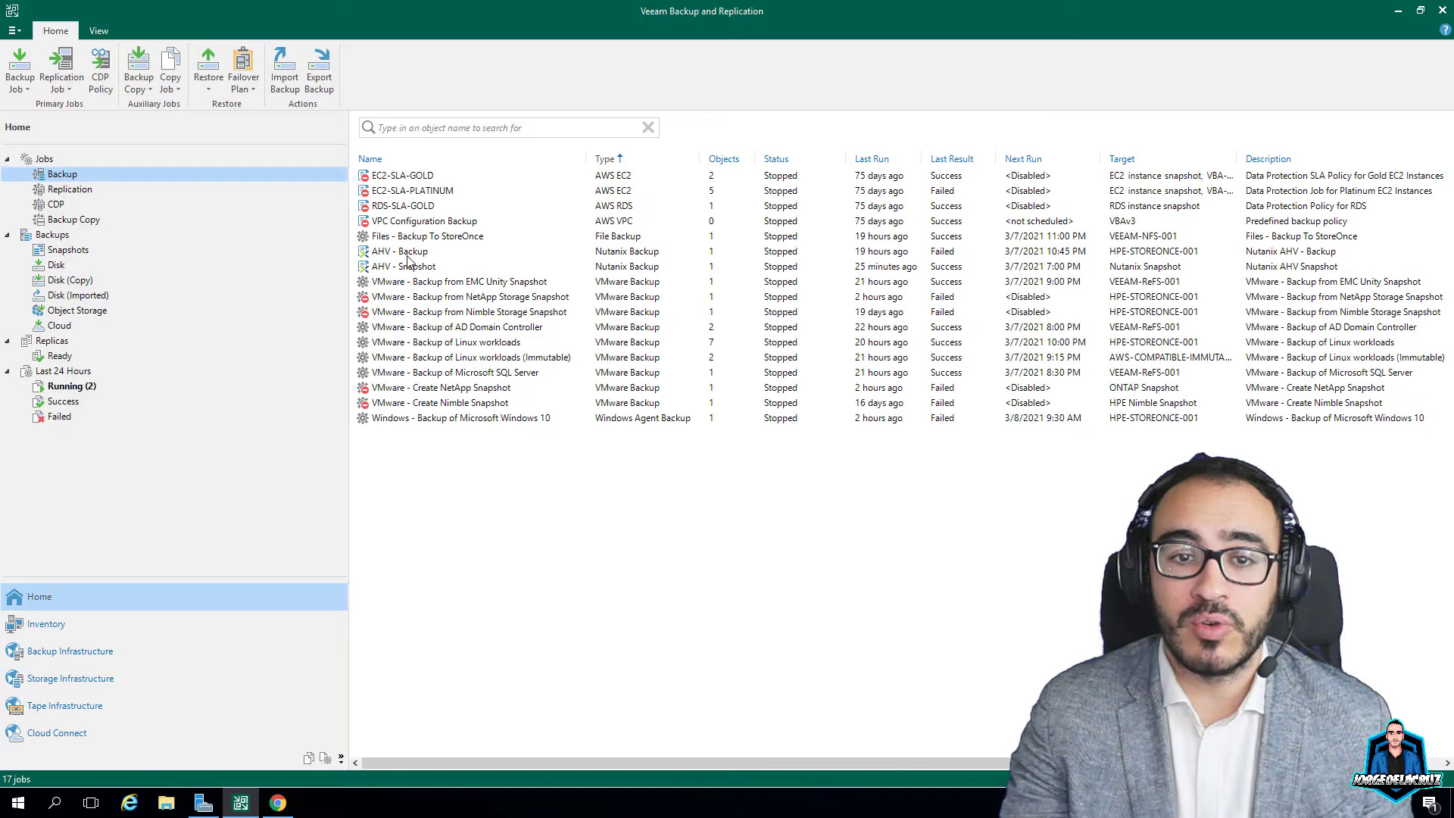
pyautogui.click(409, 256)
pyautogui.rightClick(408, 256)
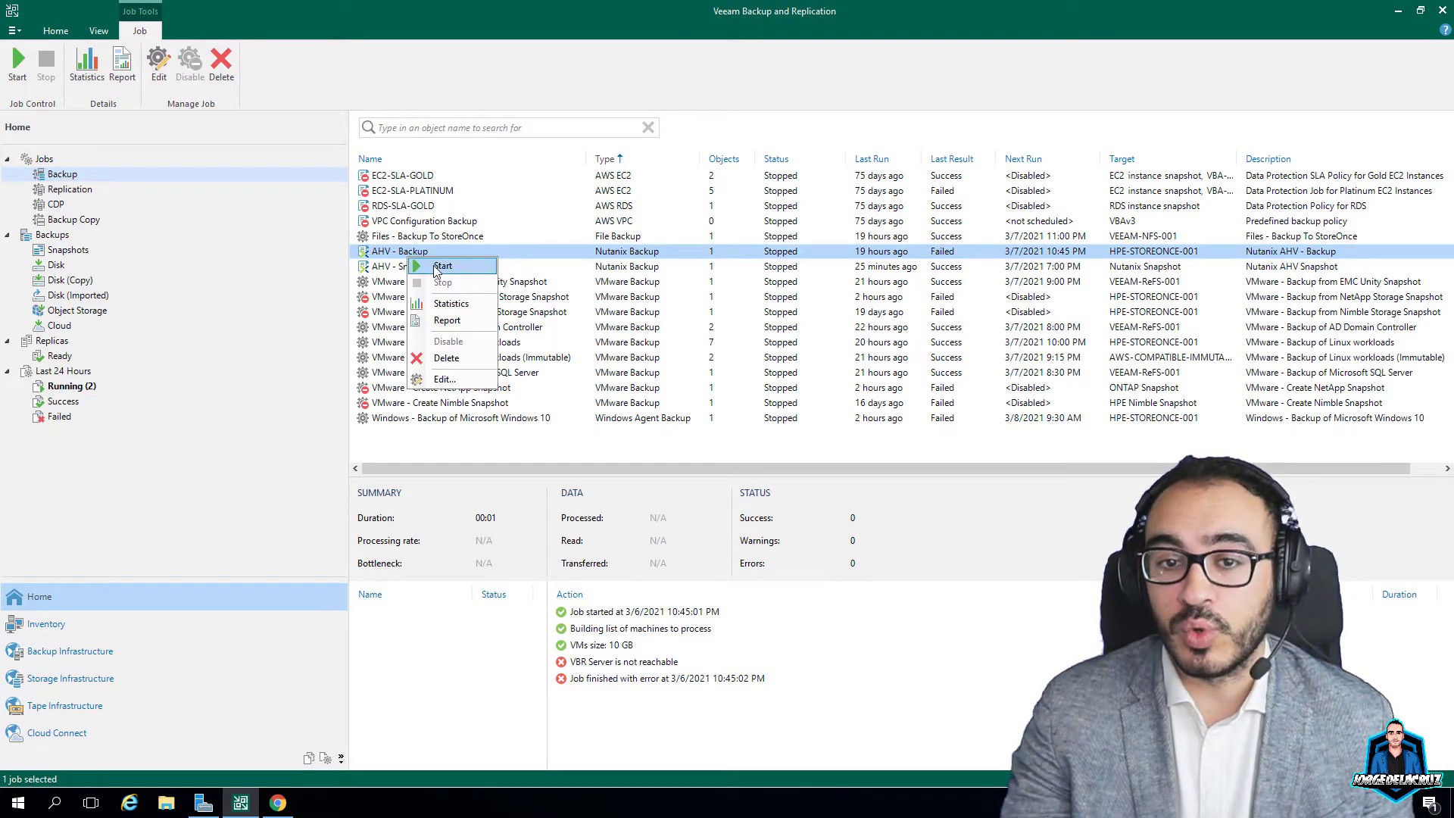
pyautogui.click(428, 267)
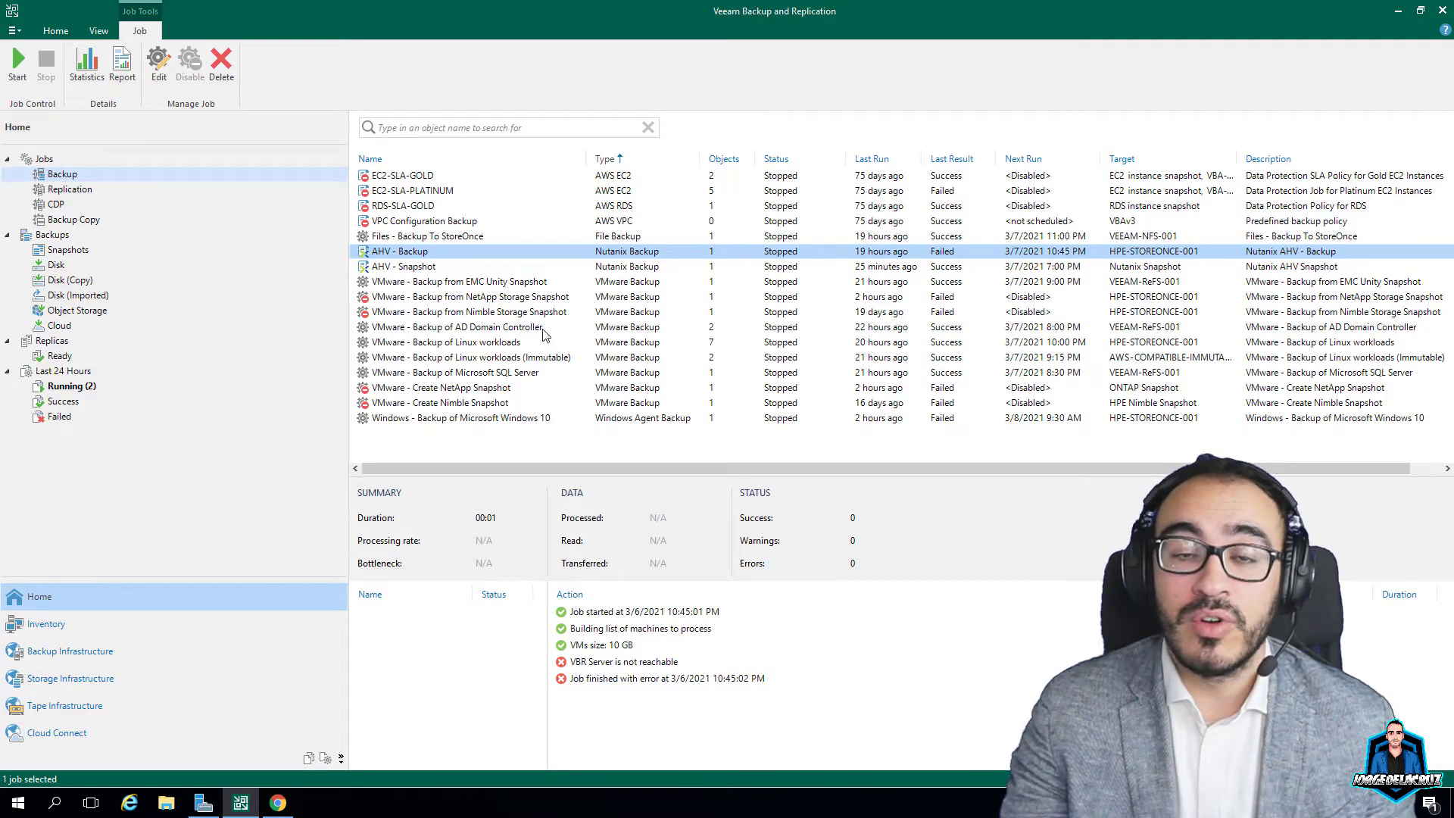
pyautogui.doubleClick(419, 256)
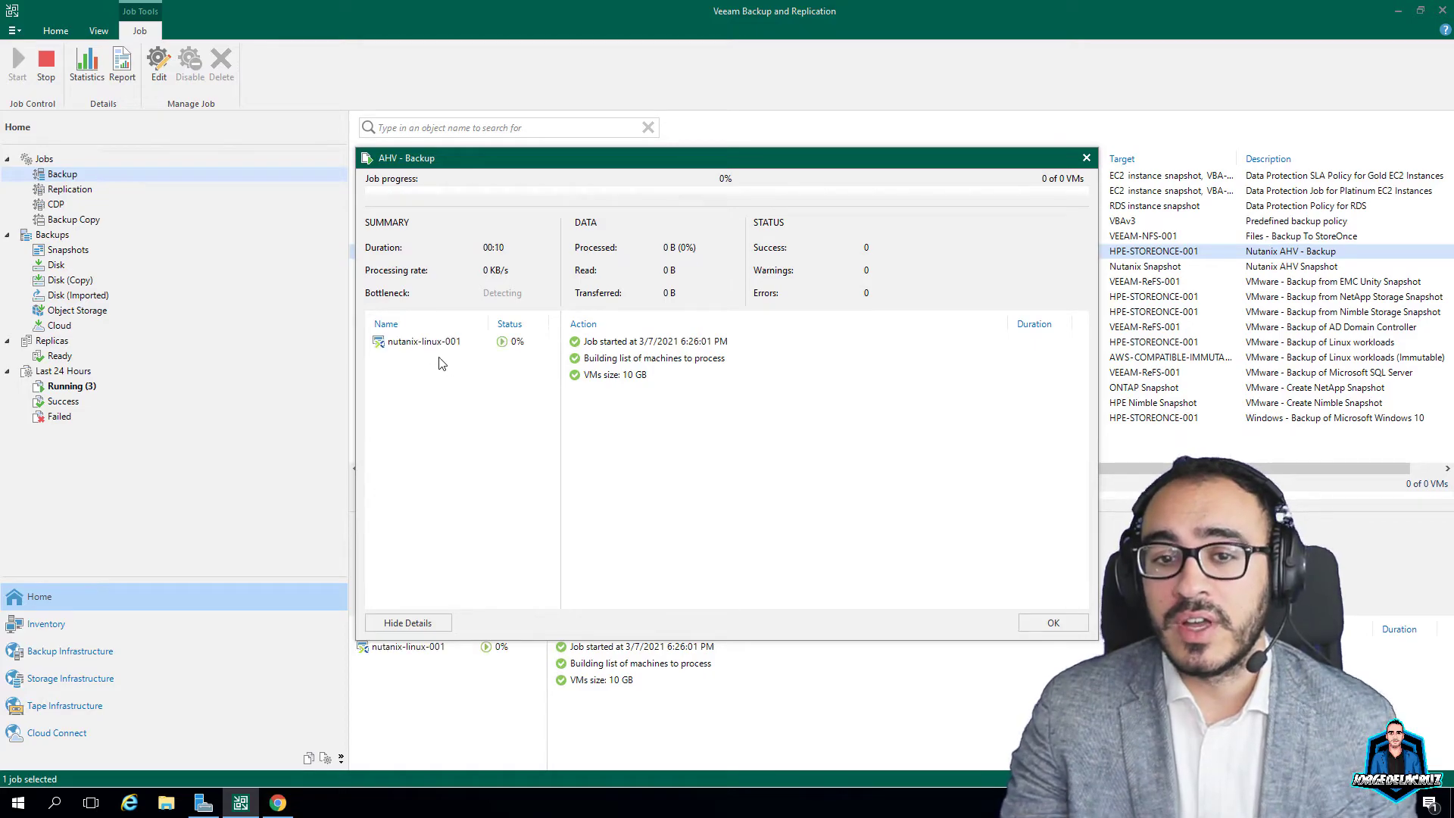
pyautogui.click(424, 342)
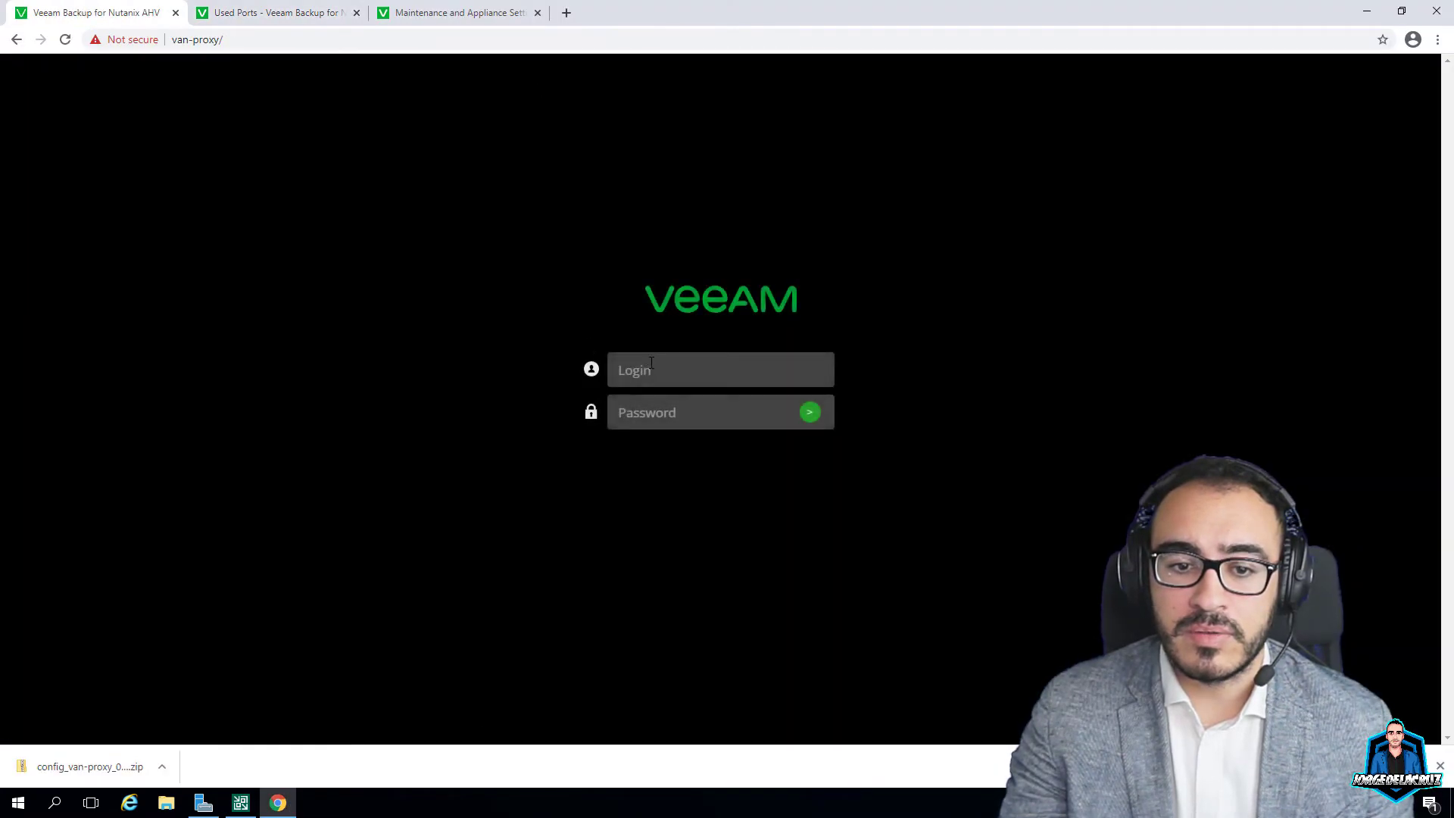
# Sign in to the proxy console again as admin, entering the account password
pyautogui.click(651, 362)
pyautogui.write('admin')
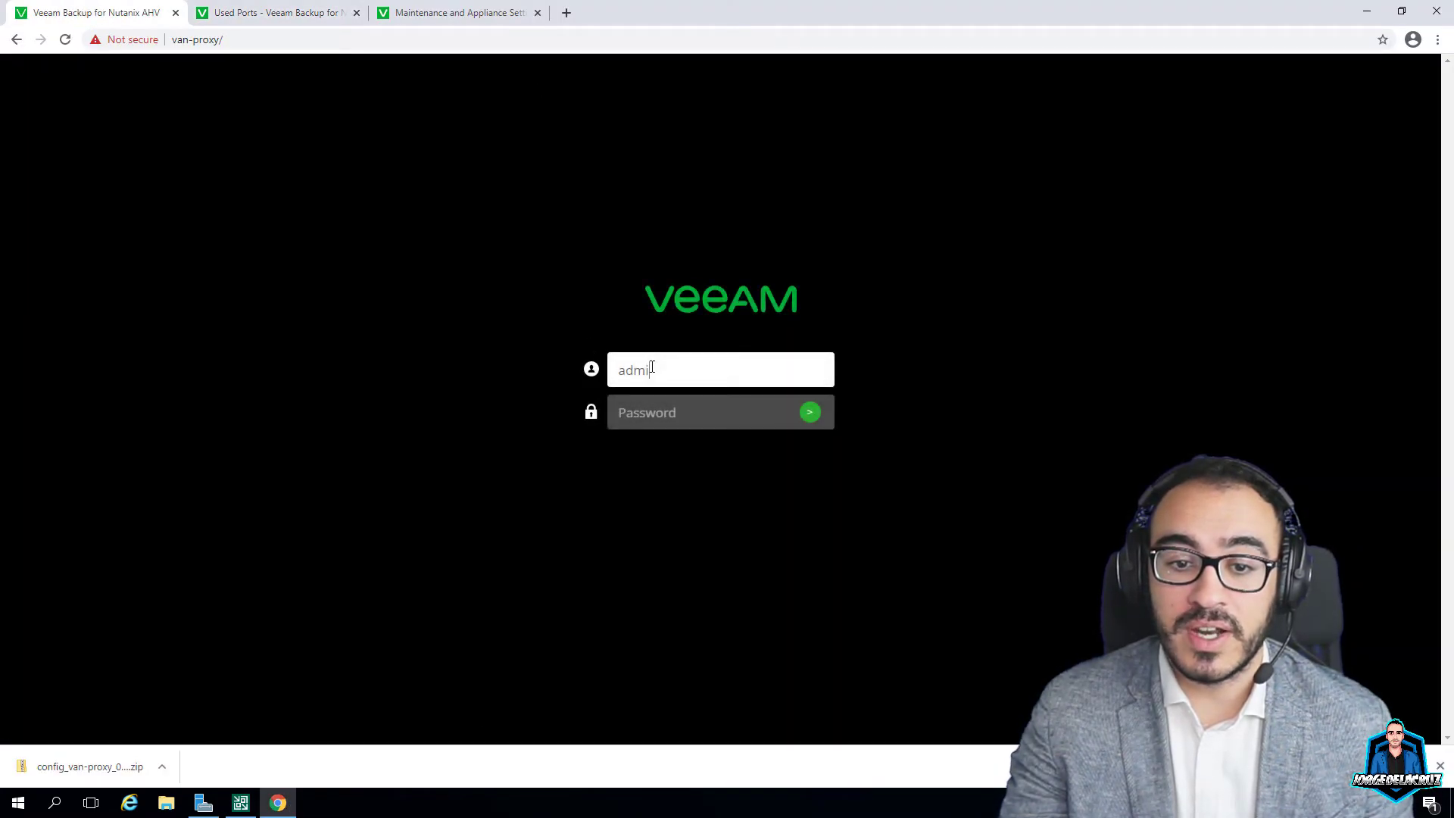
pyautogui.press('Tab')
pyautogui.write('*********')
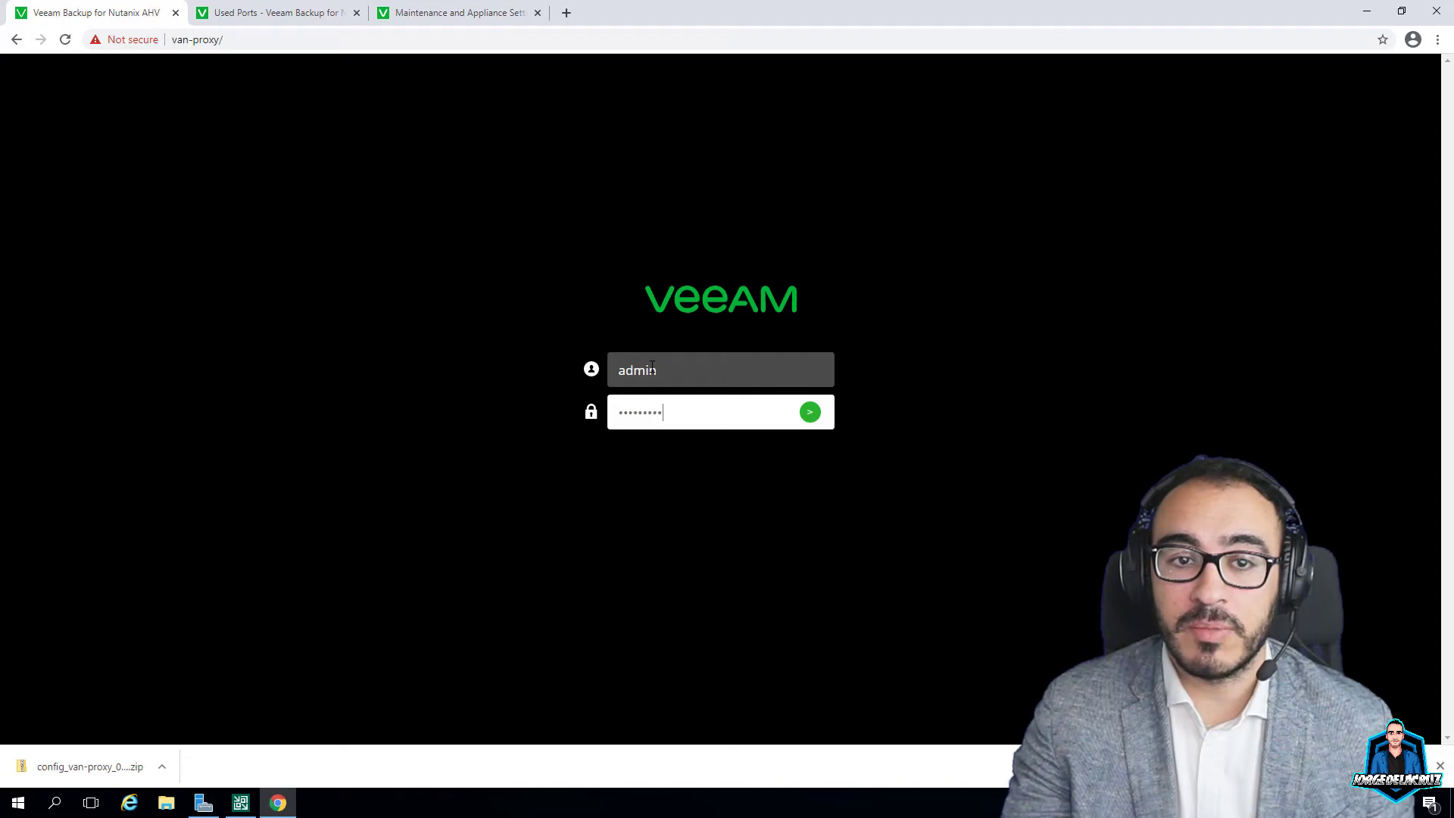
pyautogui.press('Return')
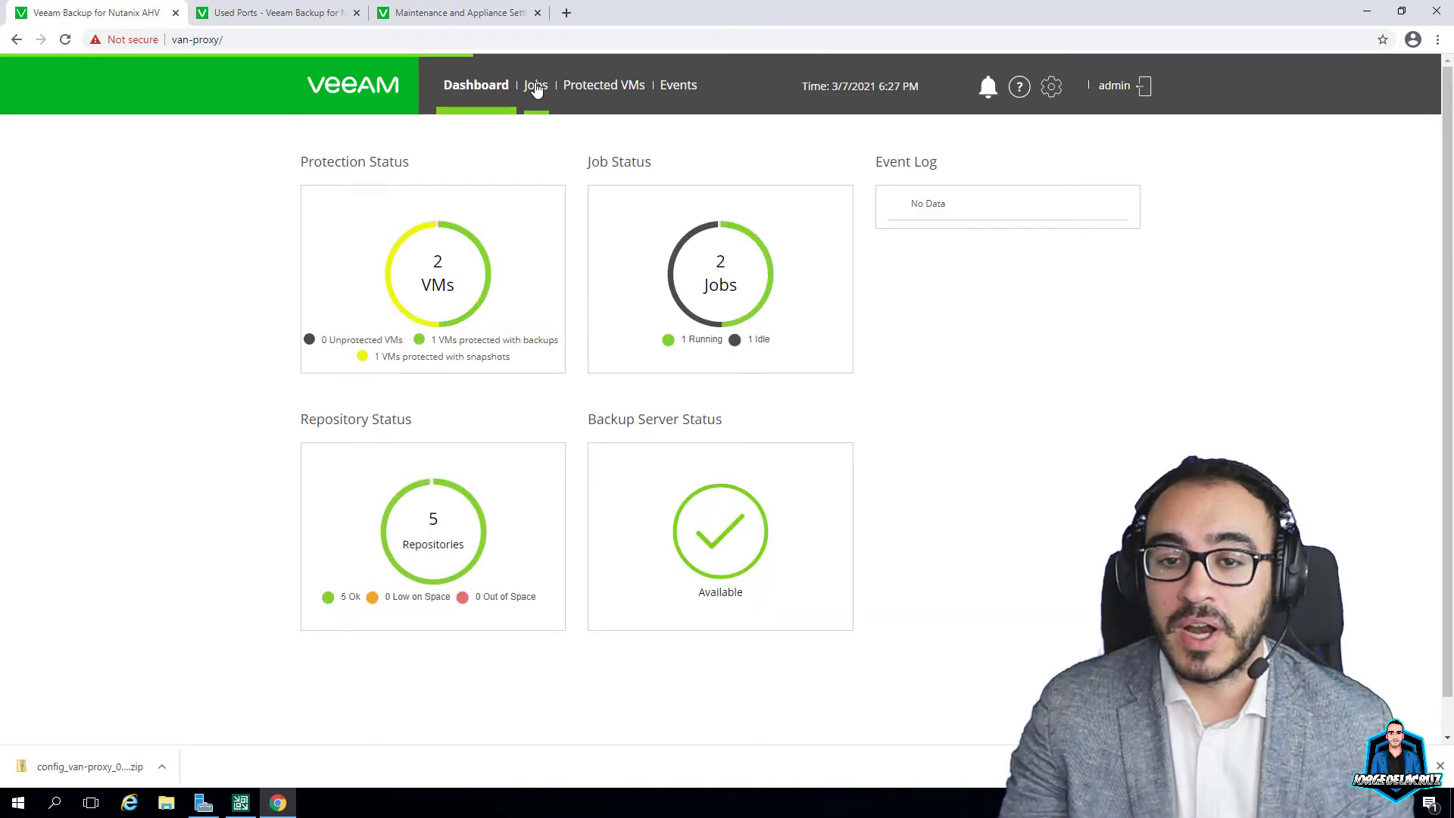
# Check the AHV - Backup job's progress in the proxy console, then its session statistics in Veeam Backup and Replication, and close the statistics
pyautogui.click(536, 87)
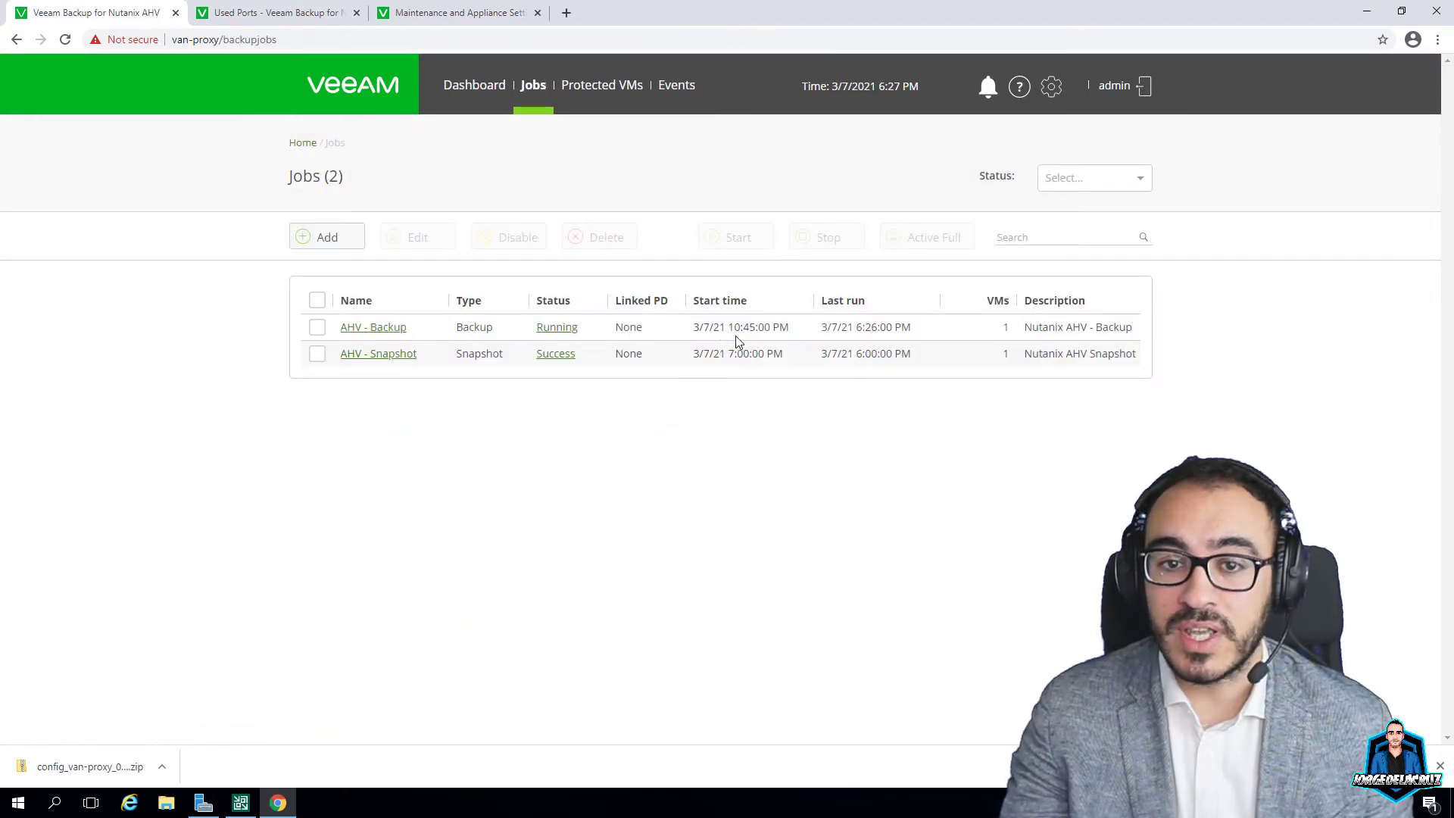
pyautogui.click(574, 329)
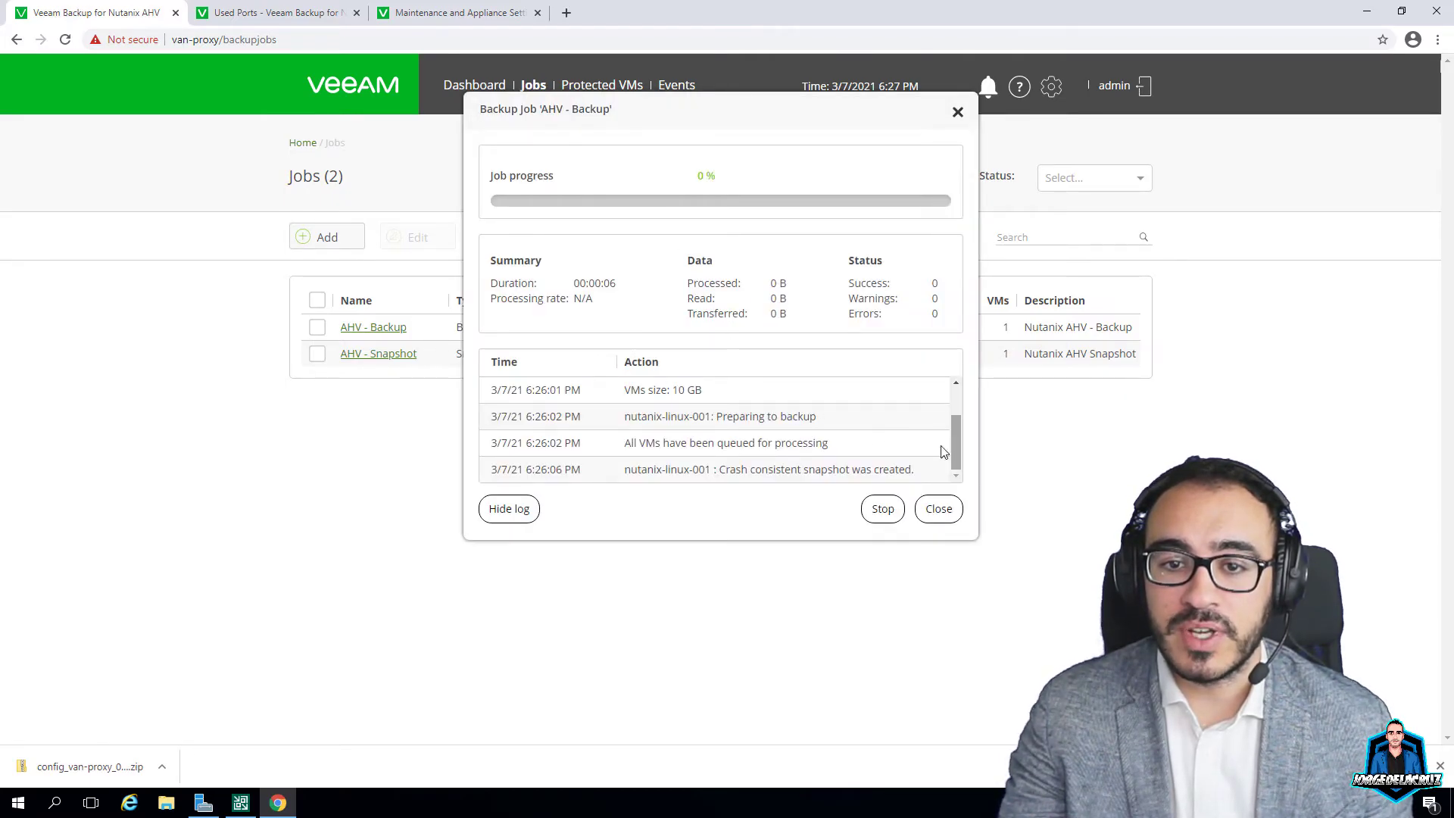
pyautogui.click(241, 802)
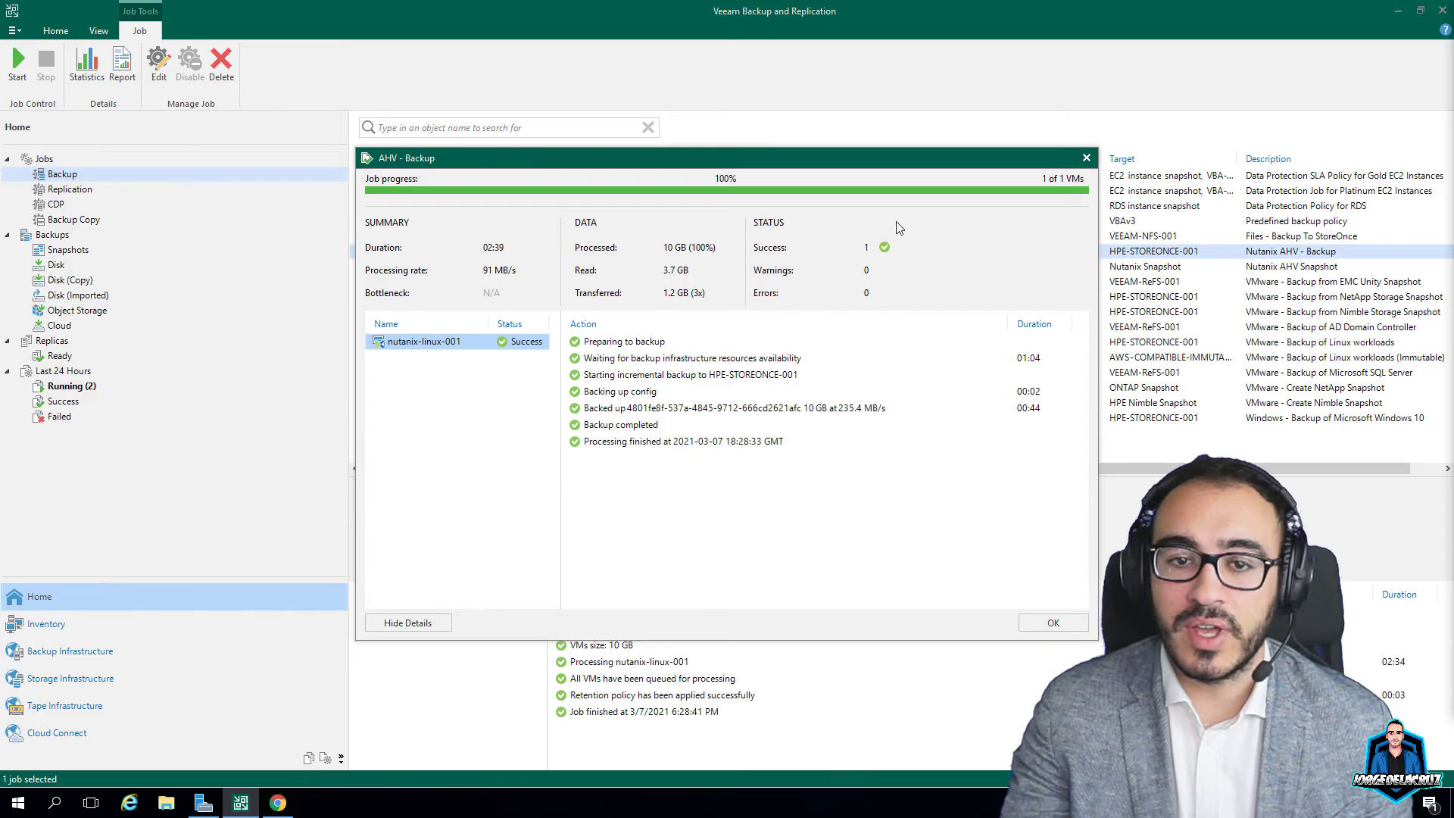
pyautogui.click(1054, 623)
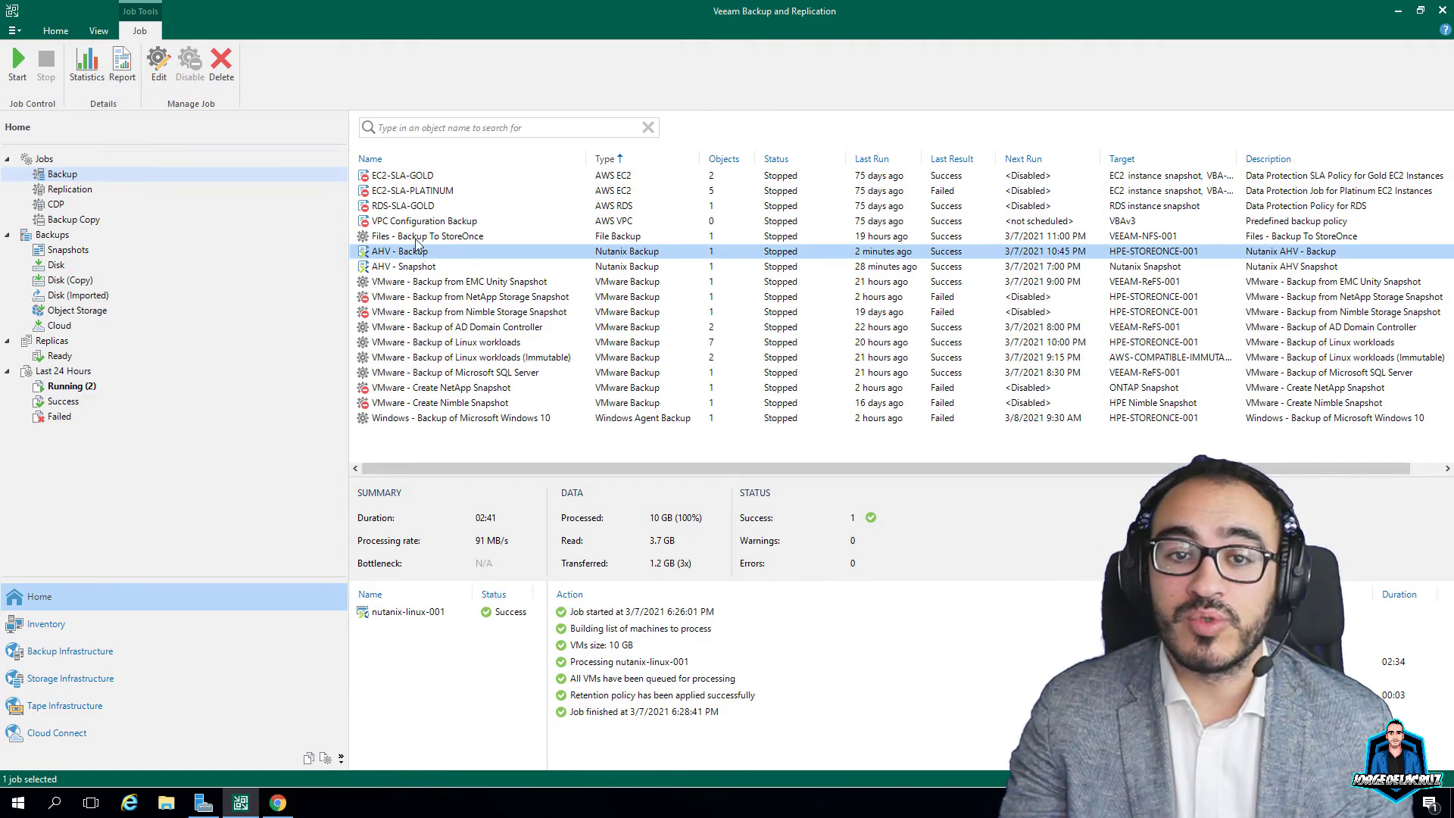
# Open the Instant Recovery to VMware vSphere wizard for nutanix-linux-001 from the AHV - Backup disk backup
pyautogui.click(56, 267)
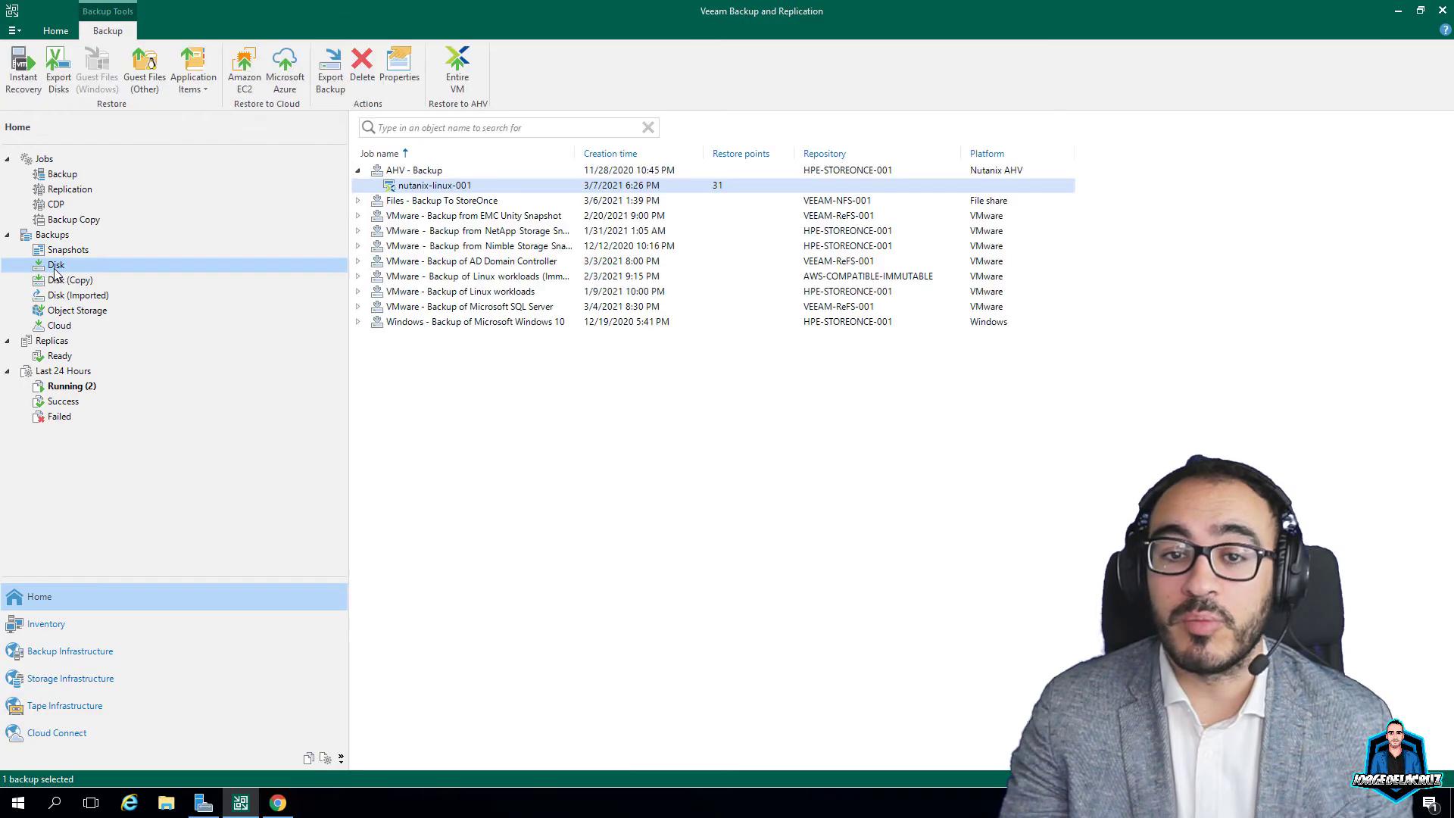
pyautogui.click(429, 186)
pyautogui.rightClick(429, 187)
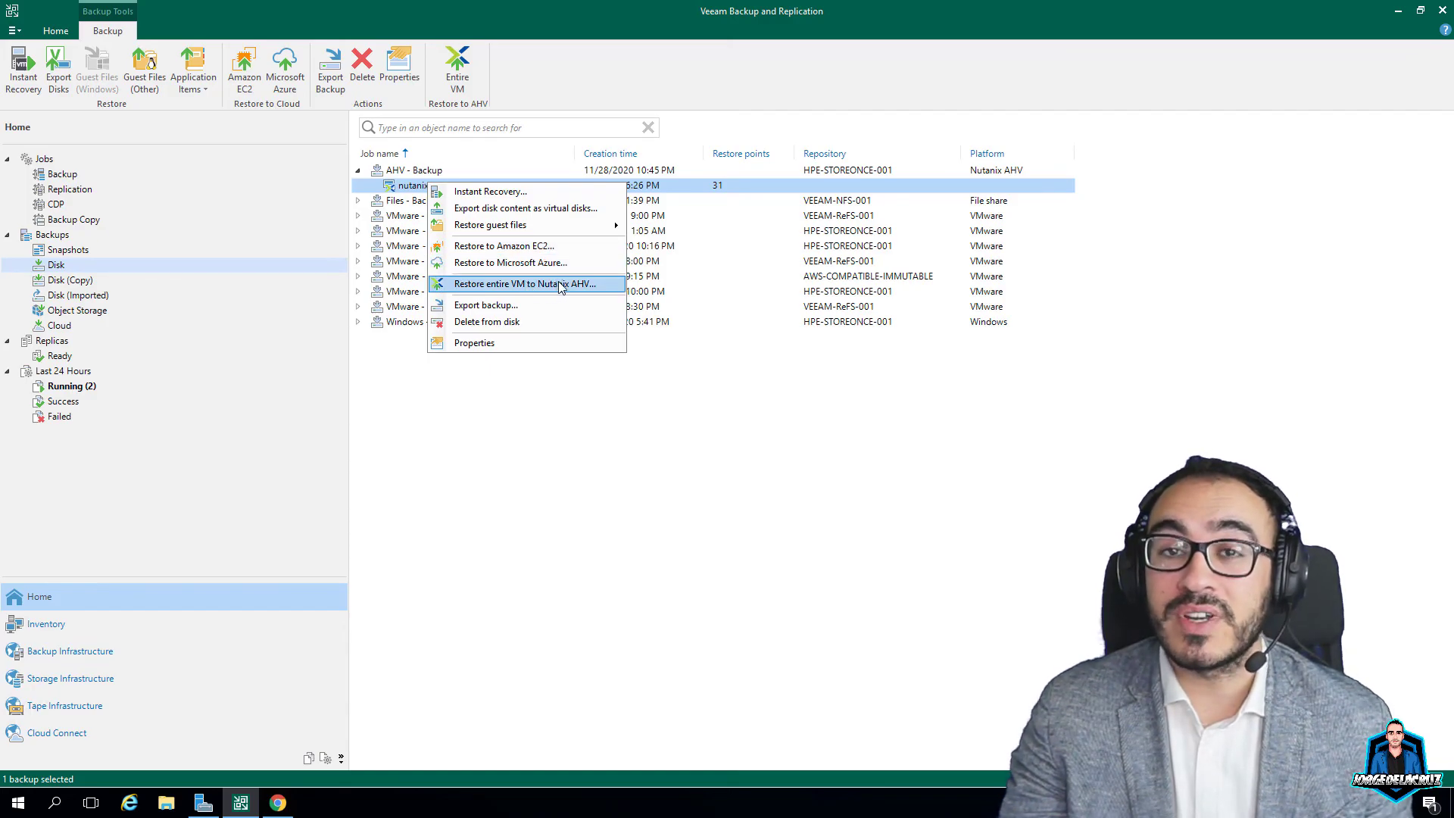
pyautogui.click(486, 191)
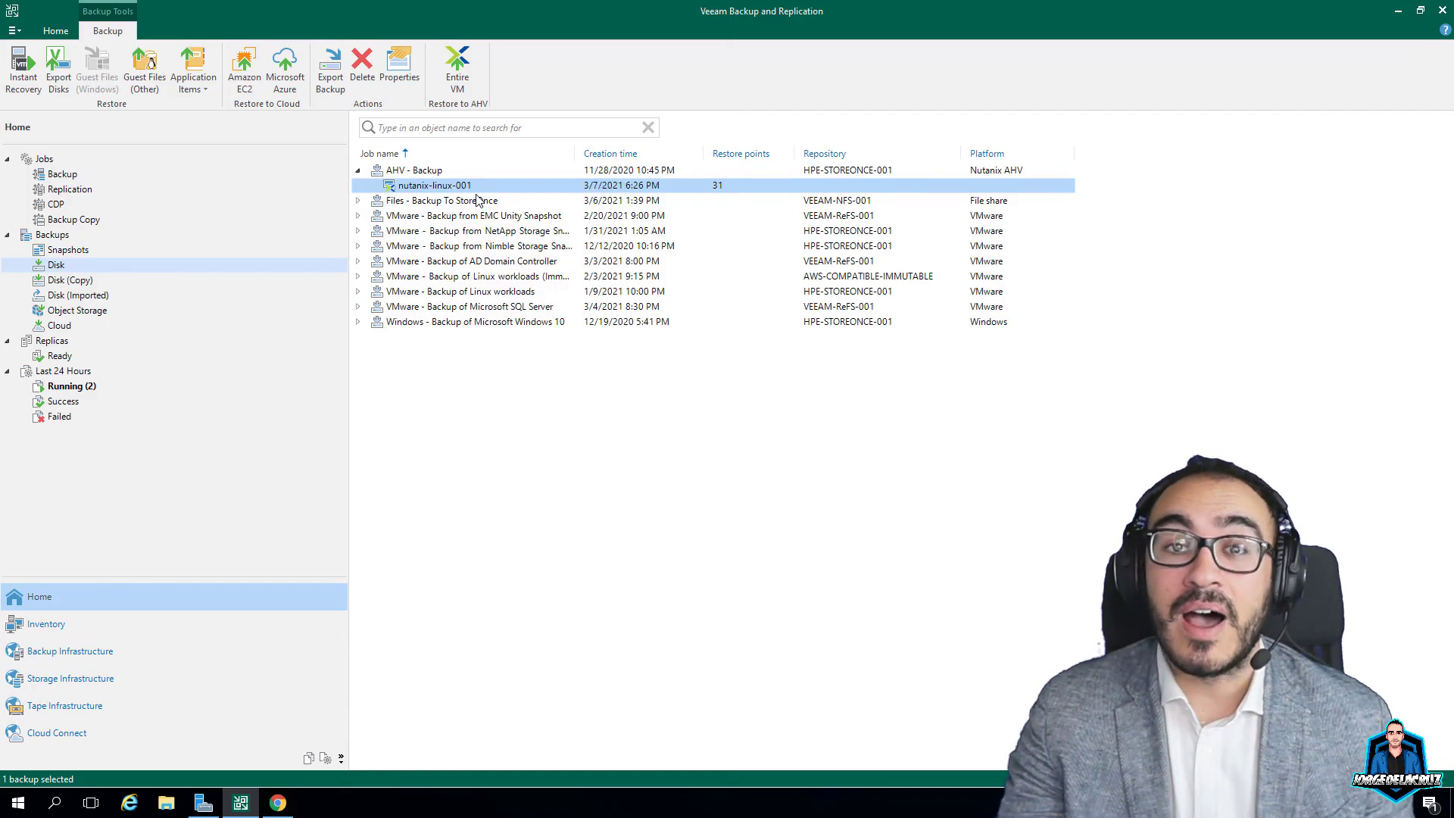
pyautogui.click(686, 335)
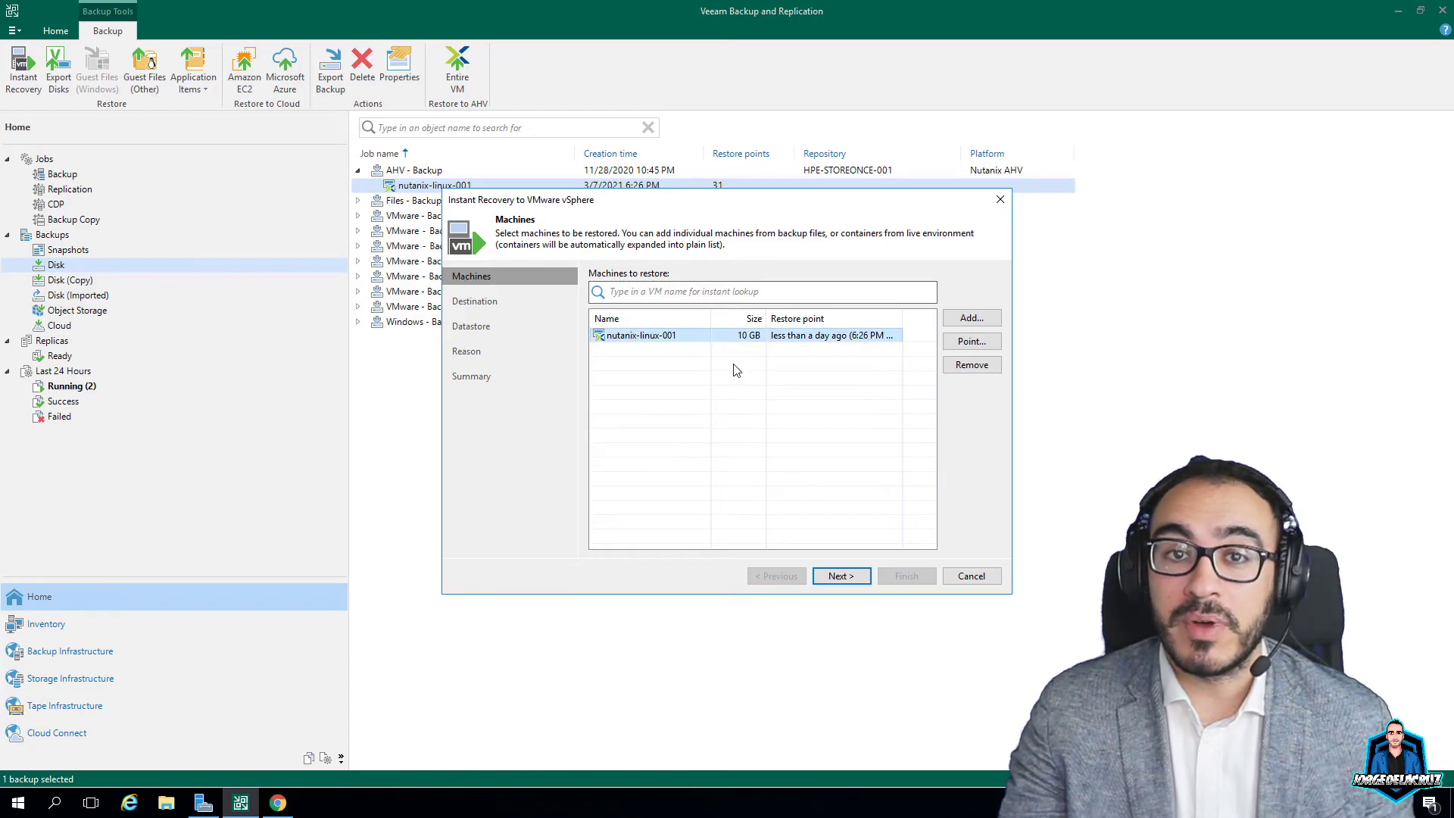
# Browse the possible target hosts down to the CL-LON cluster in DC-LON, and exit the Instant Recovery wizard without restoring
pyautogui.press('Return')
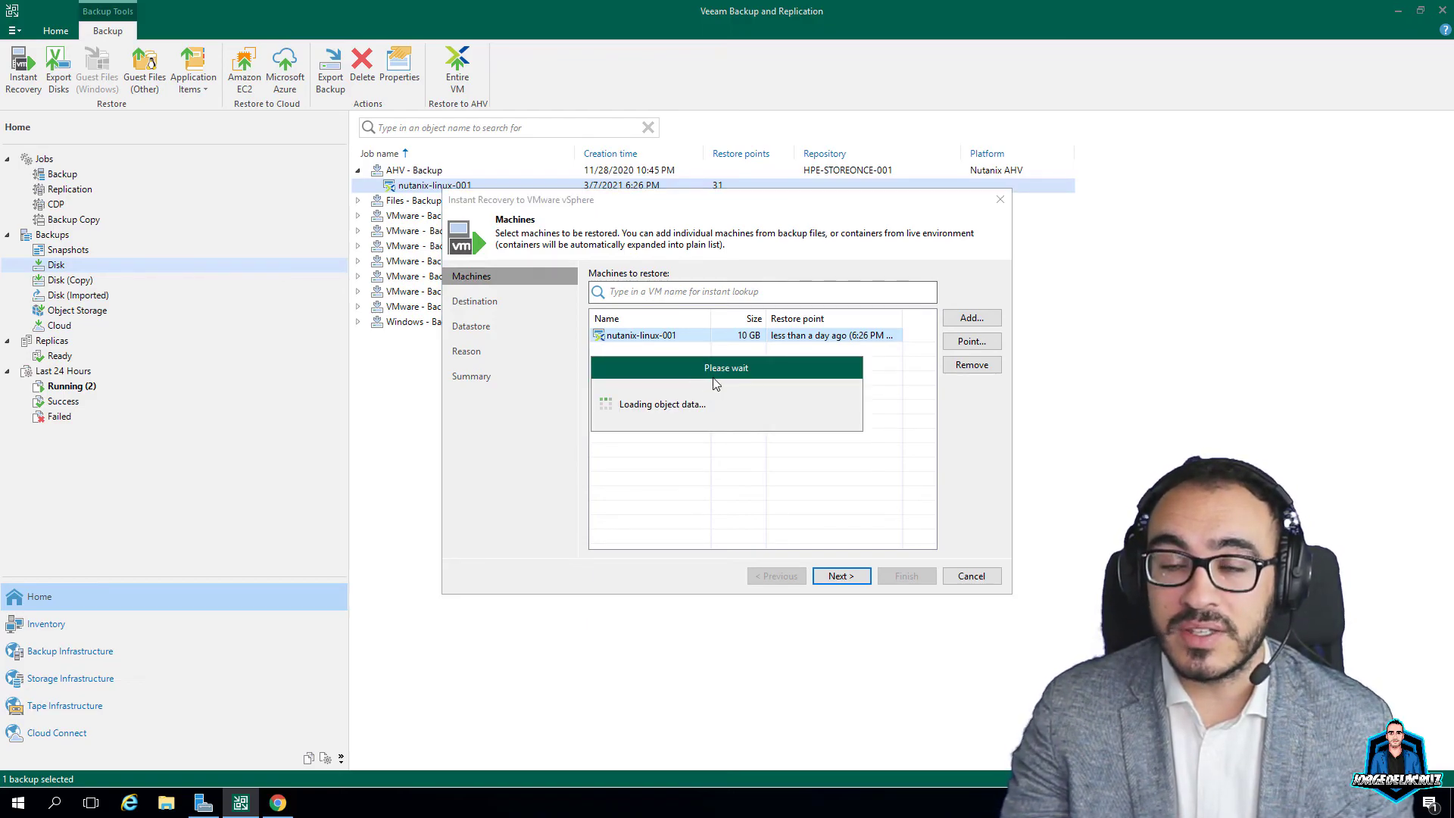
pyautogui.click(957, 327)
pyautogui.click(628, 267)
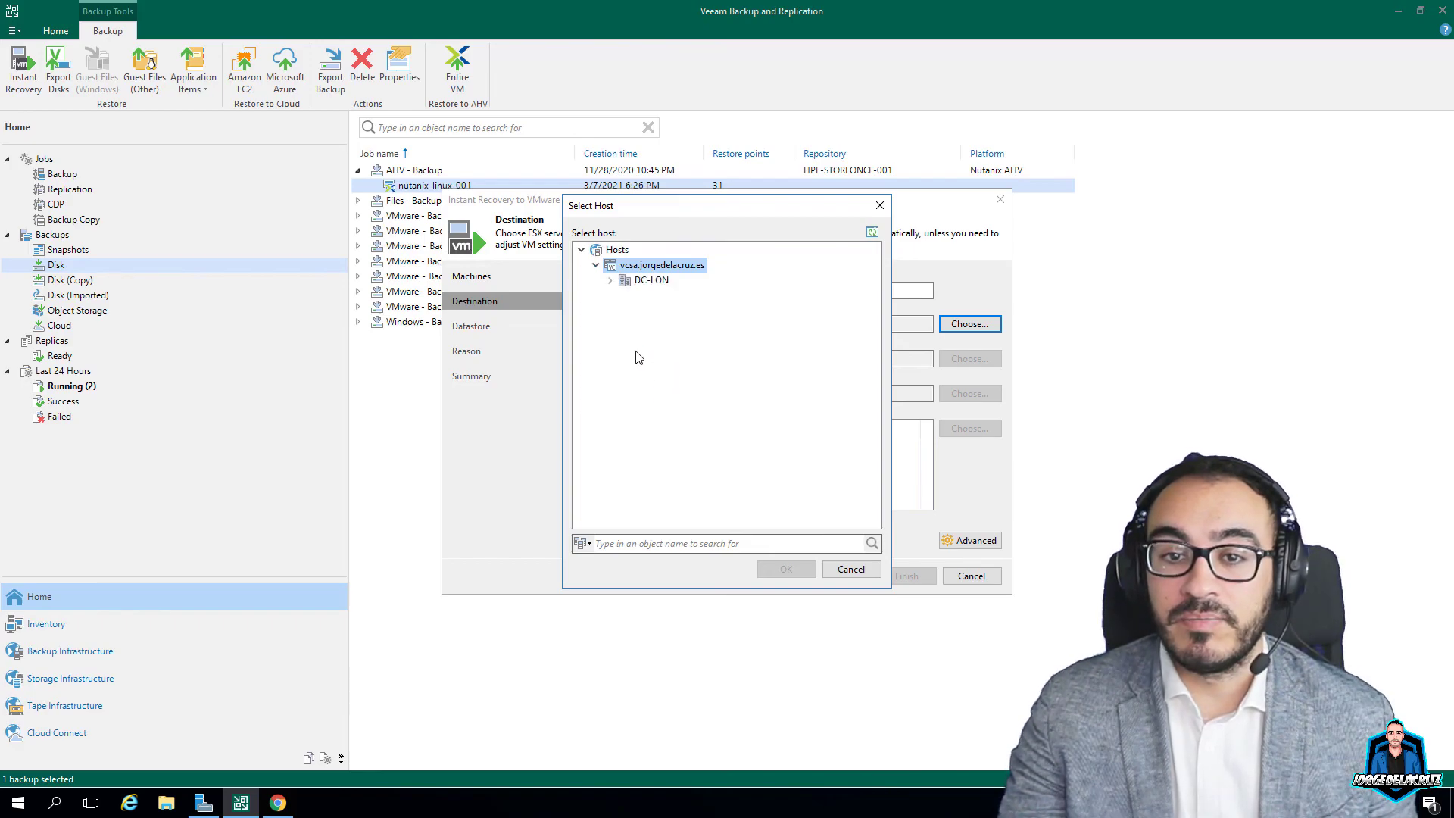
pyautogui.click(611, 281)
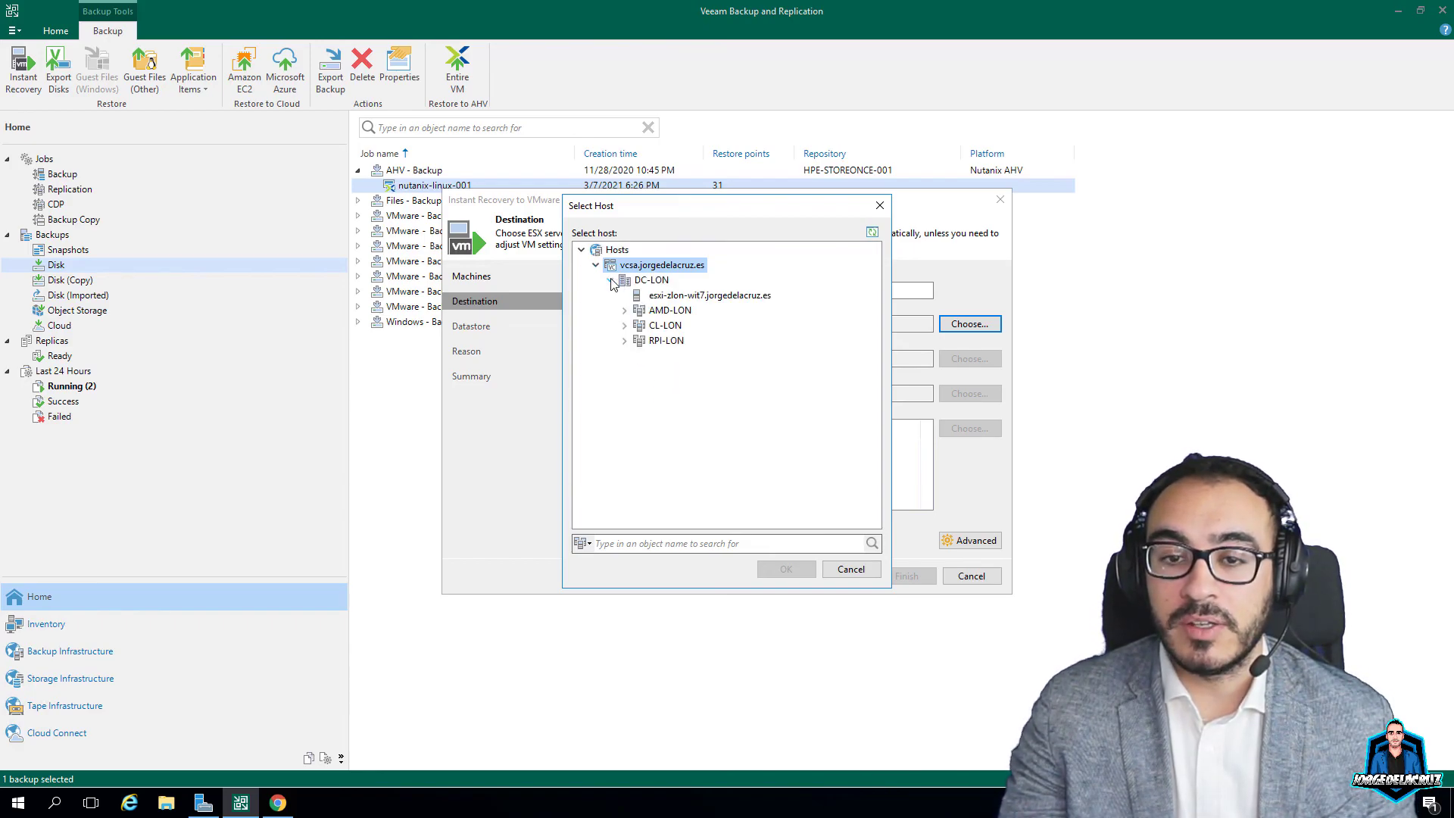
pyautogui.click(663, 326)
pyautogui.click(625, 327)
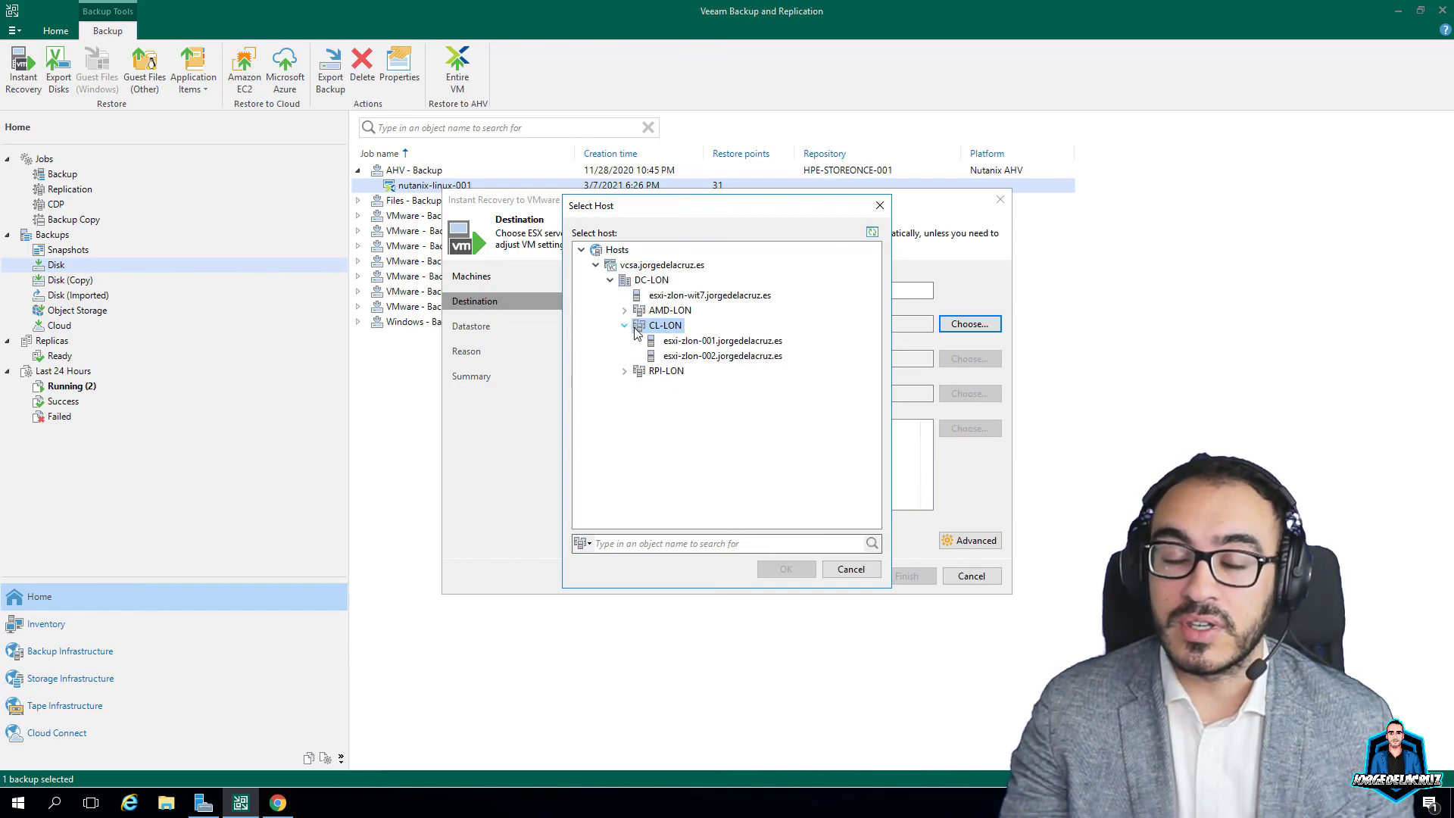
pyautogui.click(851, 569)
pyautogui.click(971, 576)
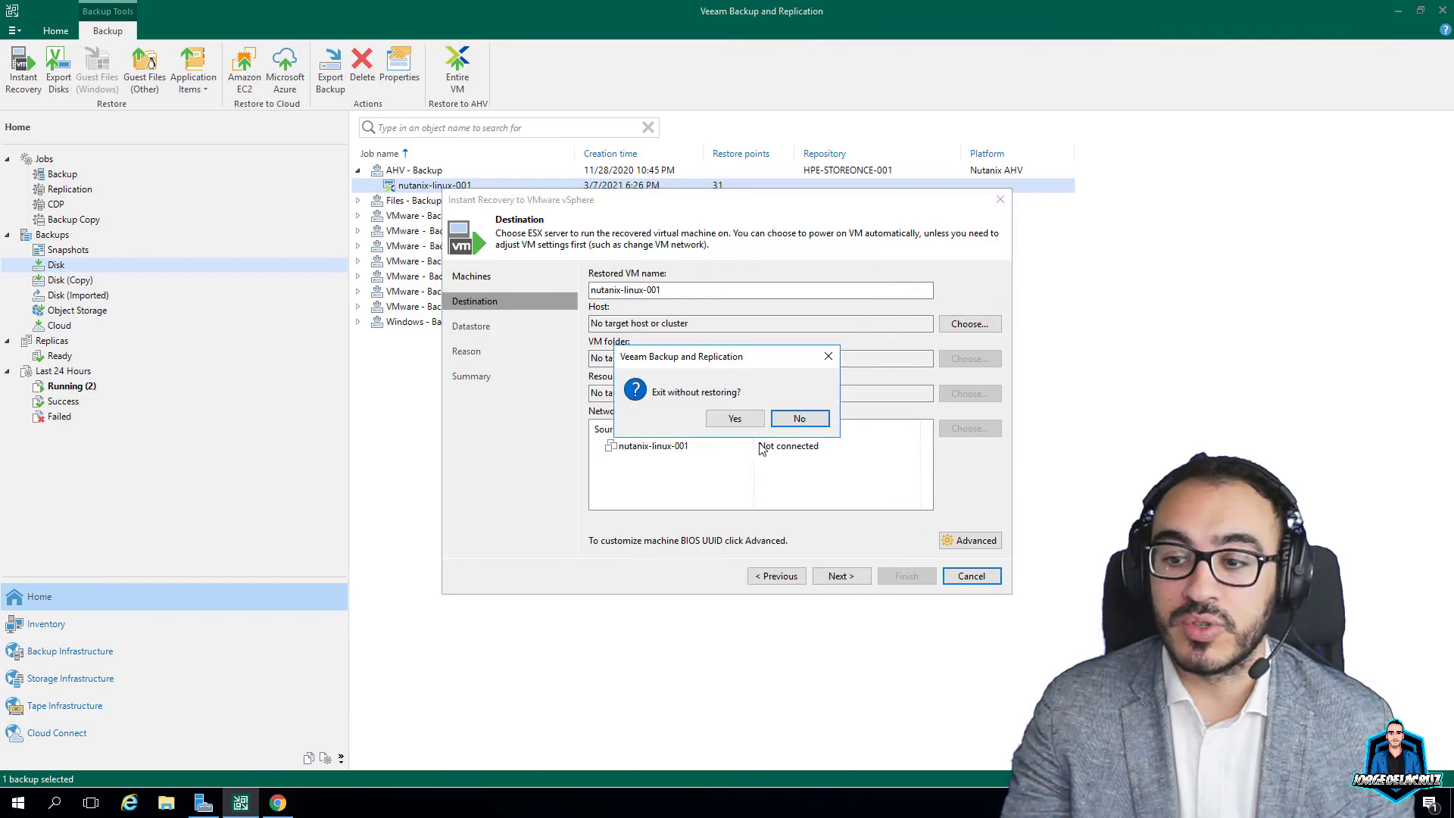
pyautogui.click(724, 421)
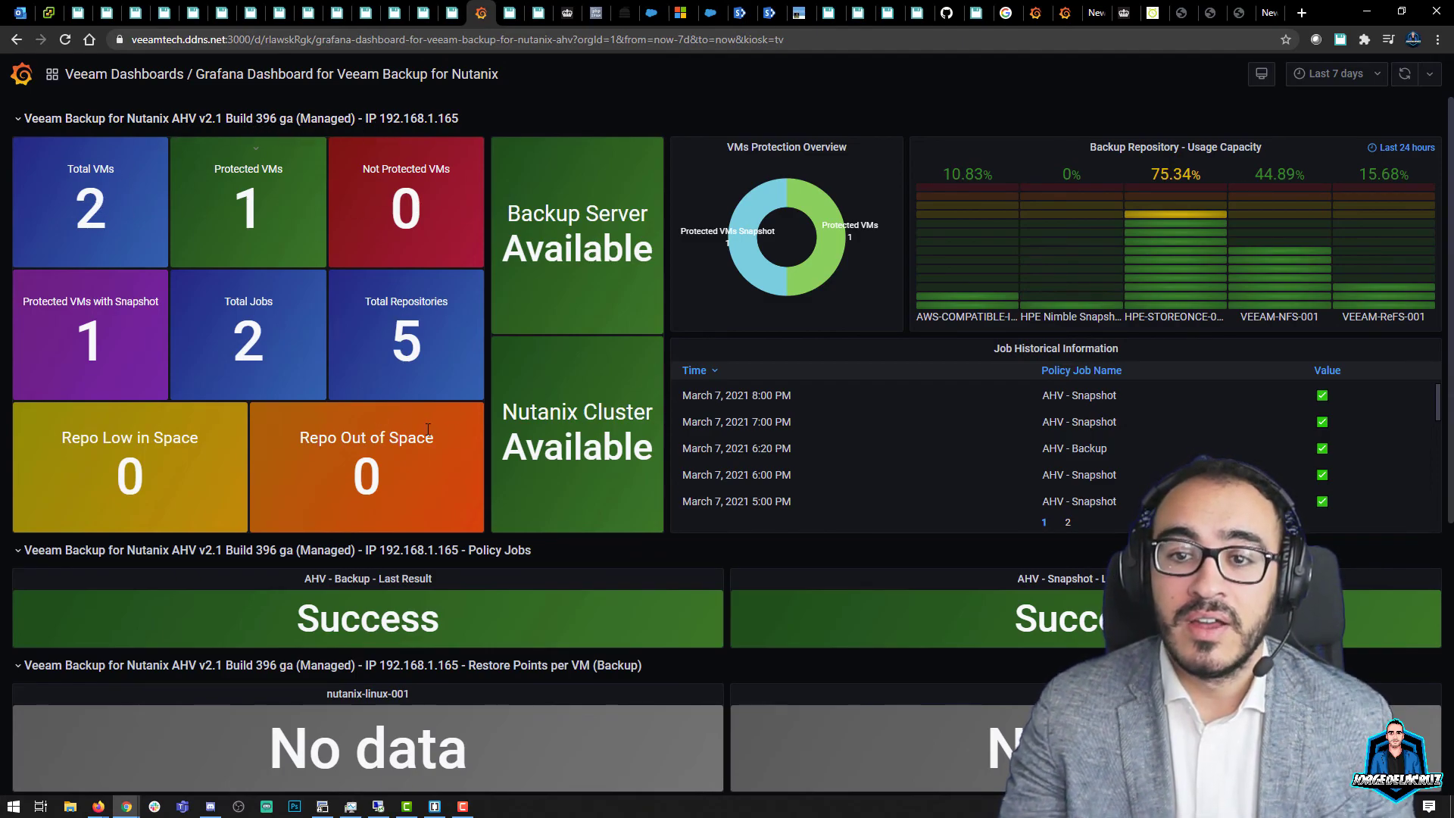
# In the Grafana dashboard for Veeam Backup for Nutanix, examine the job history, the AHV - Backup and AHV - Snapshot last results, and policy performance
pyautogui.moveTo(796, 394); pyautogui.dragTo(778, 470)
pyautogui.click(778, 470)
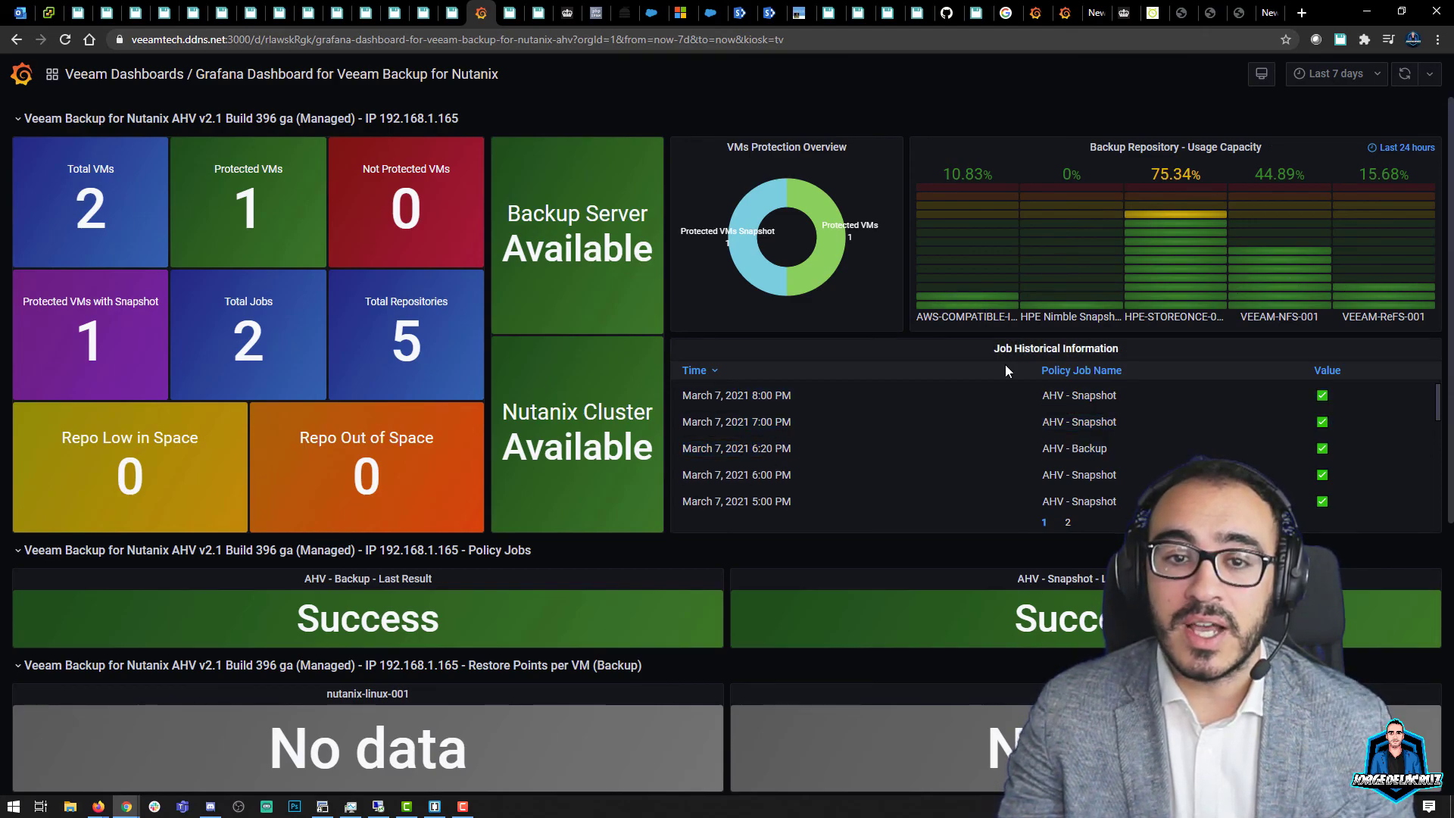
pyautogui.scroll(-1, 503, 512)
pyautogui.moveTo(301, 543); pyautogui.dragTo(509, 559)
pyautogui.moveTo(1013, 534); pyautogui.dragTo(1136, 545)
pyautogui.scroll(-4, 977, 538)
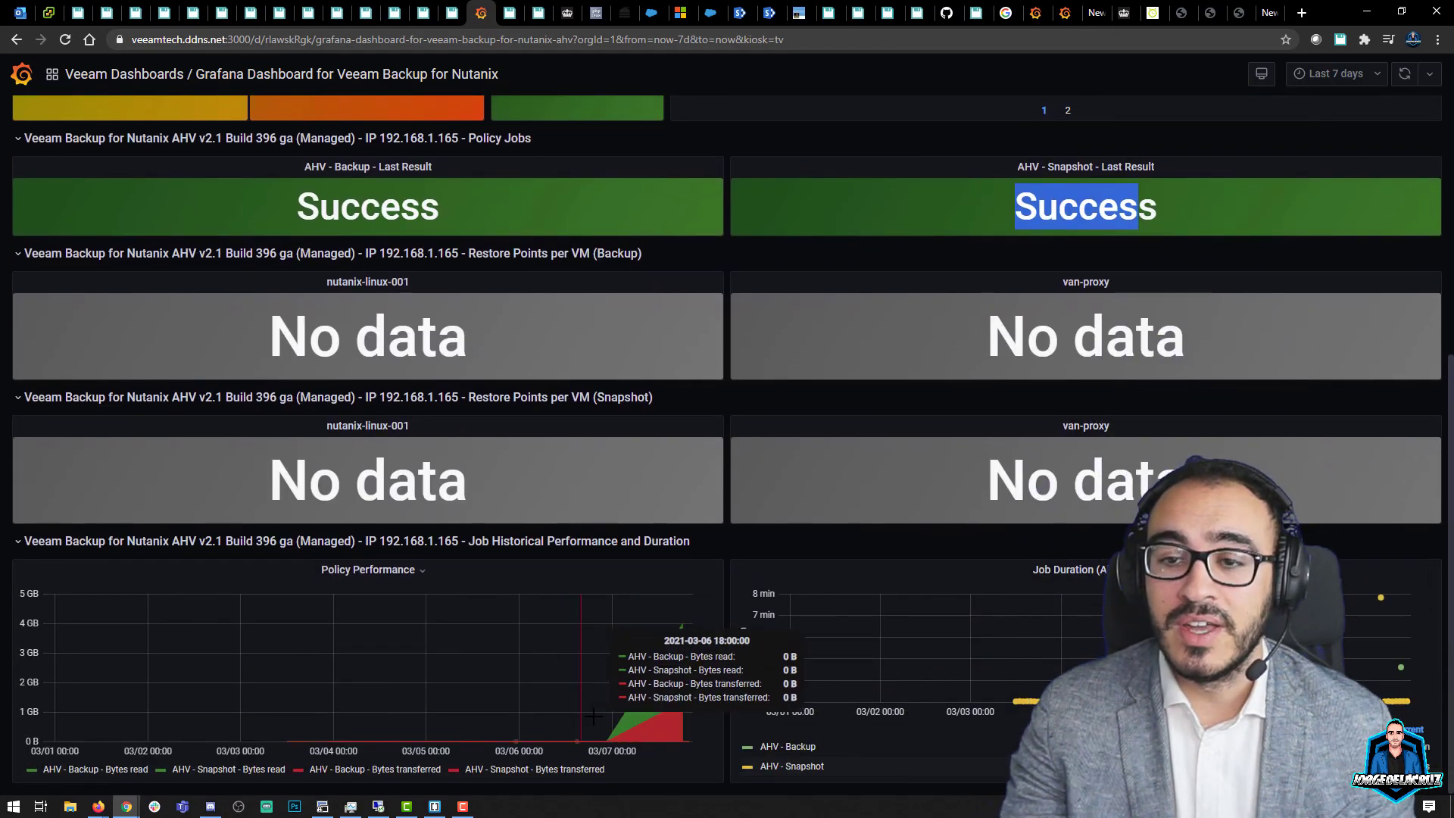
# Set the dashboard's time range to the last 2 days and review the job performance and overview for that period
pyautogui.click(1372, 76)
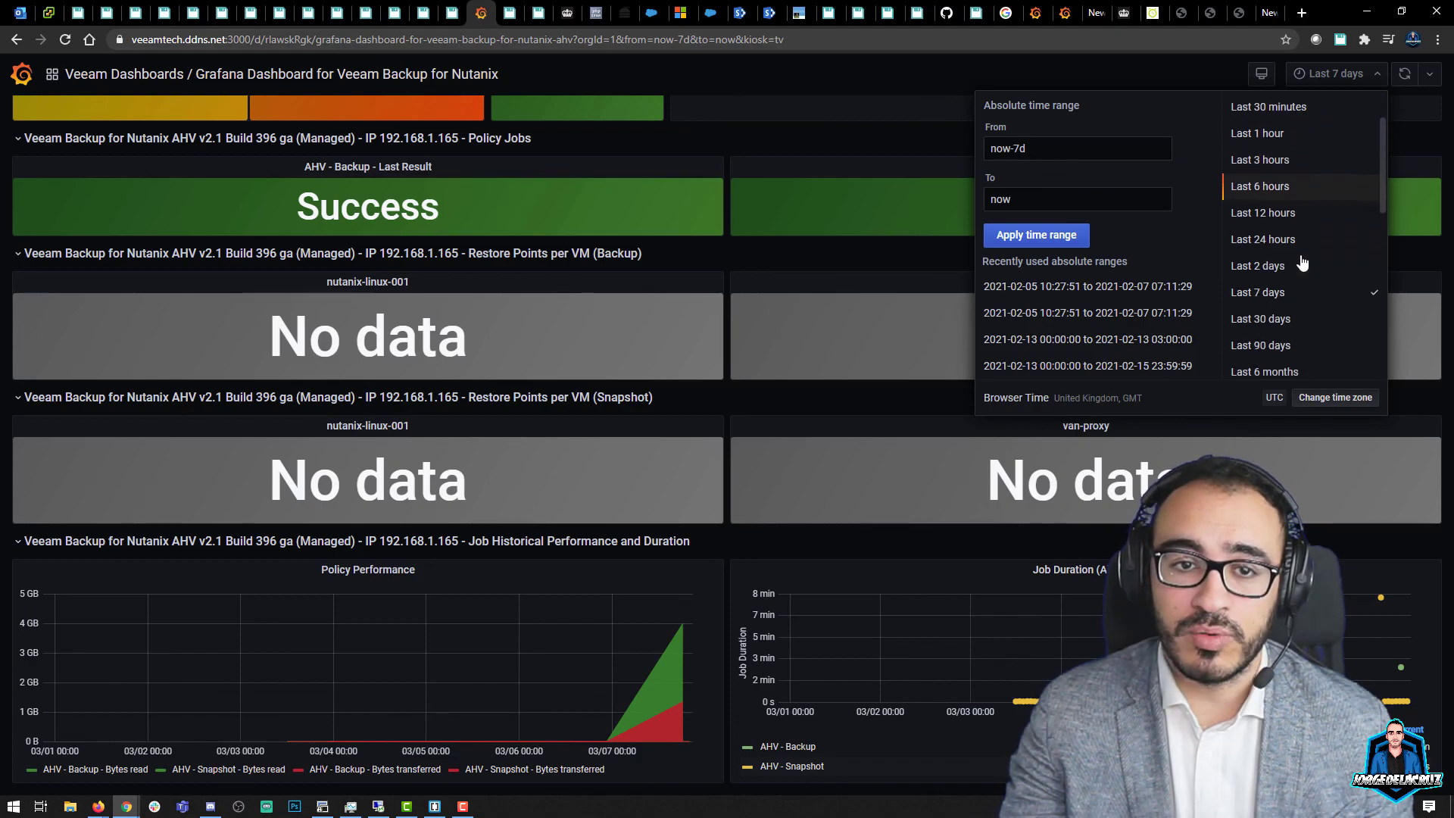
pyautogui.click(1287, 266)
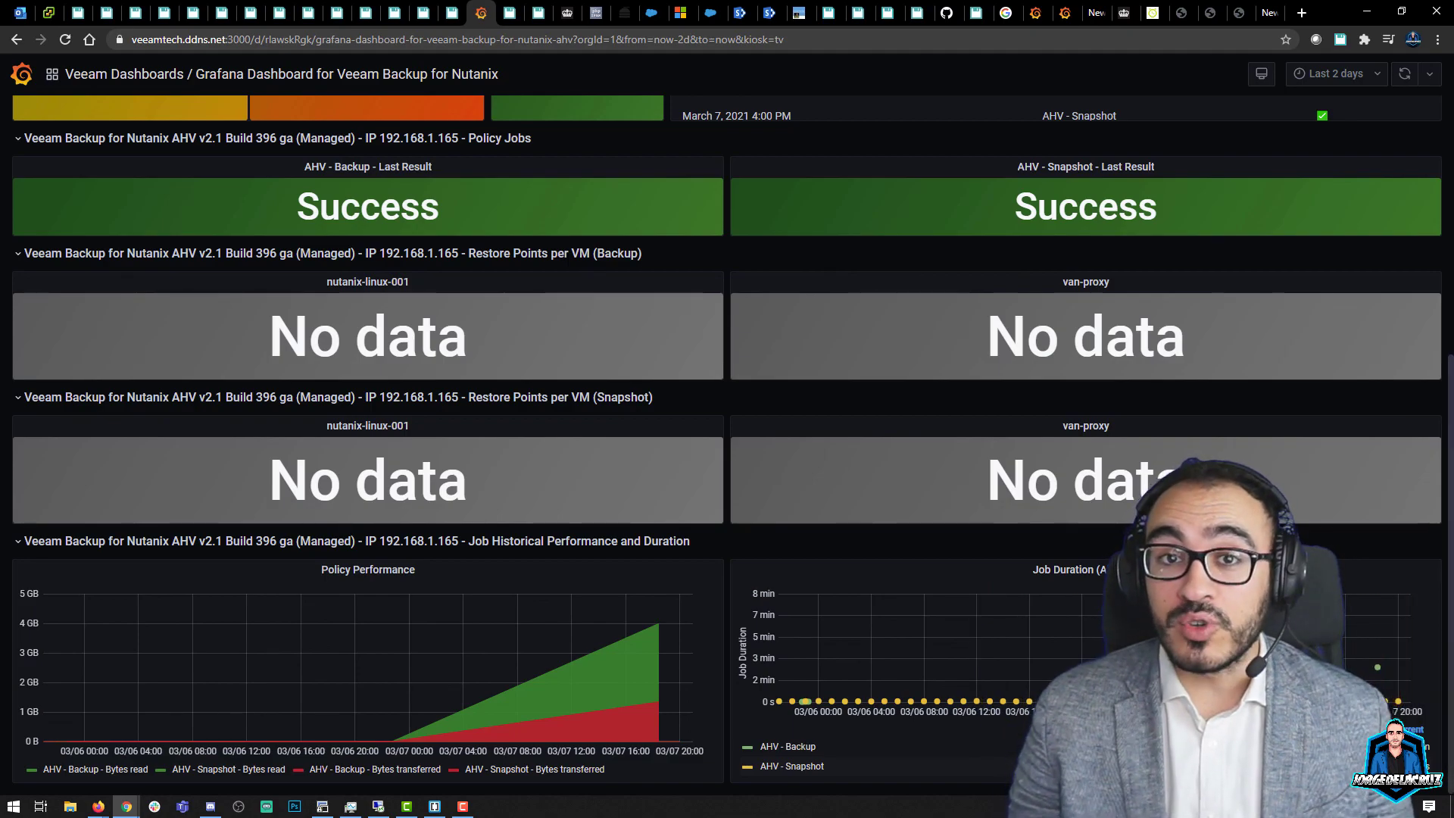
pyautogui.scroll(6, 776, 507)
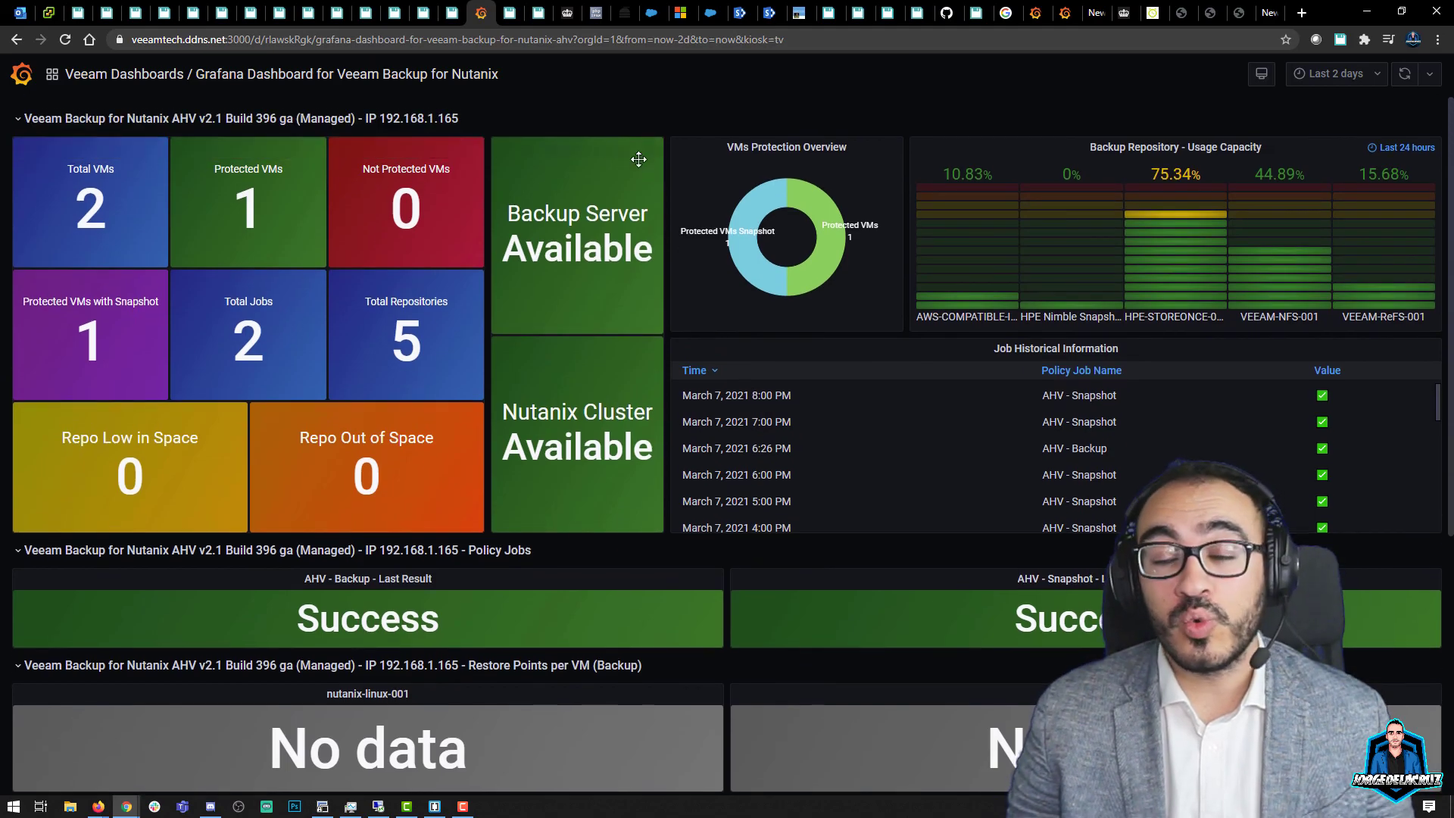